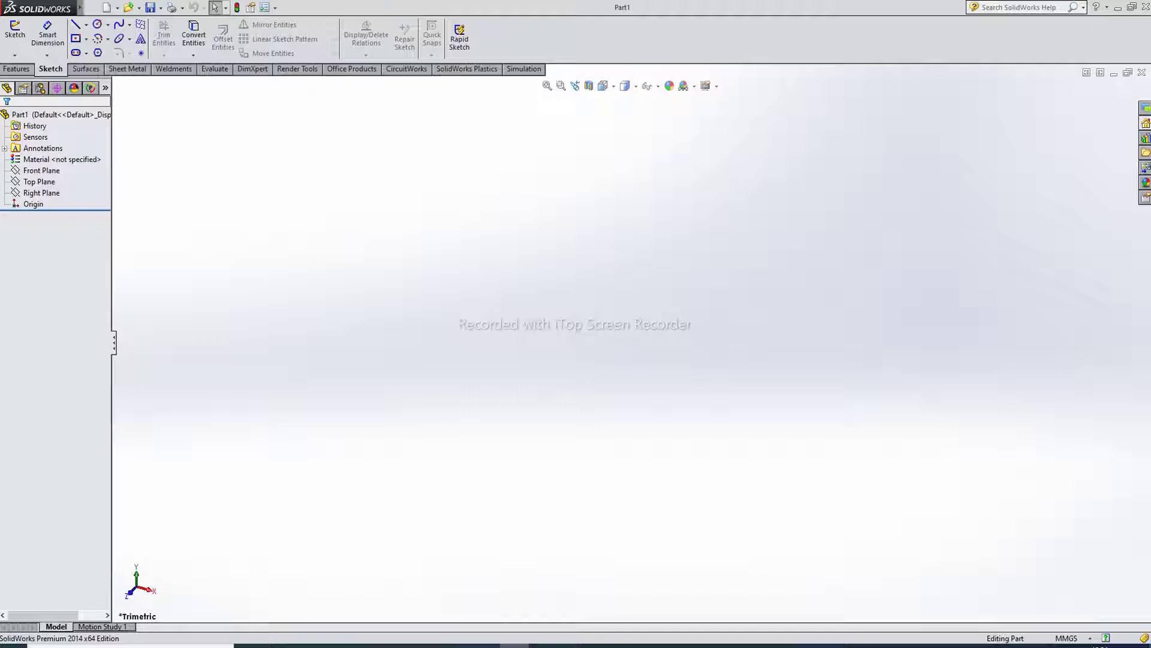
Step: Sketch two concentric circles centred on the origin on the Front Plane, with radii of about 63 mm and 83 mm
click(41, 170)
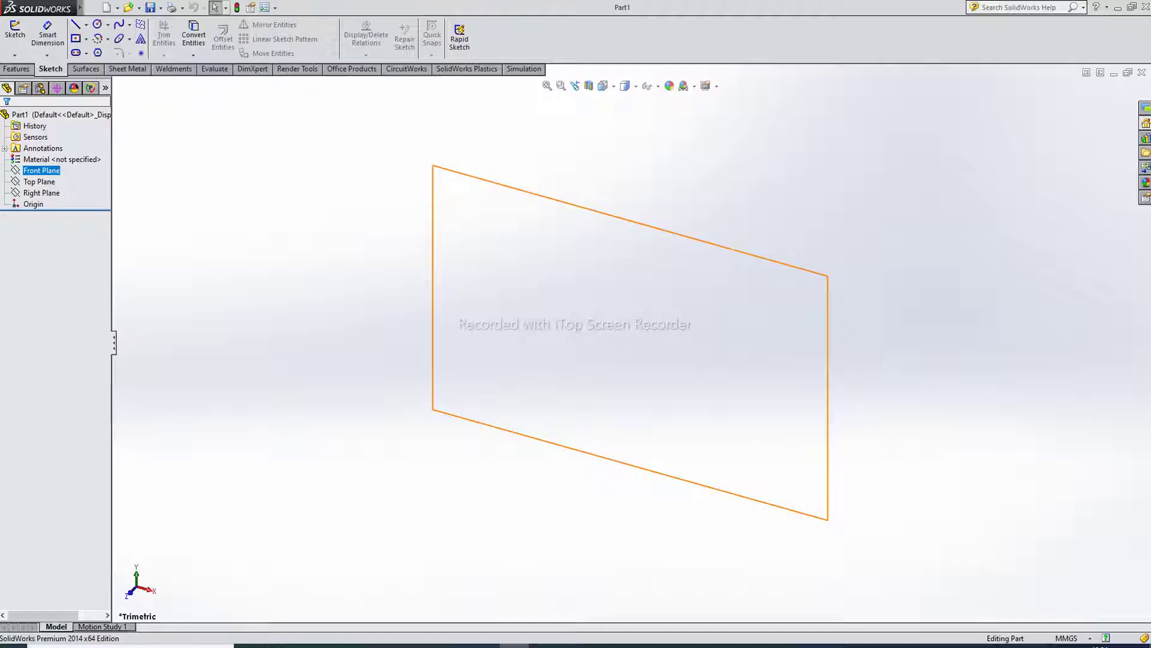
click(51, 155)
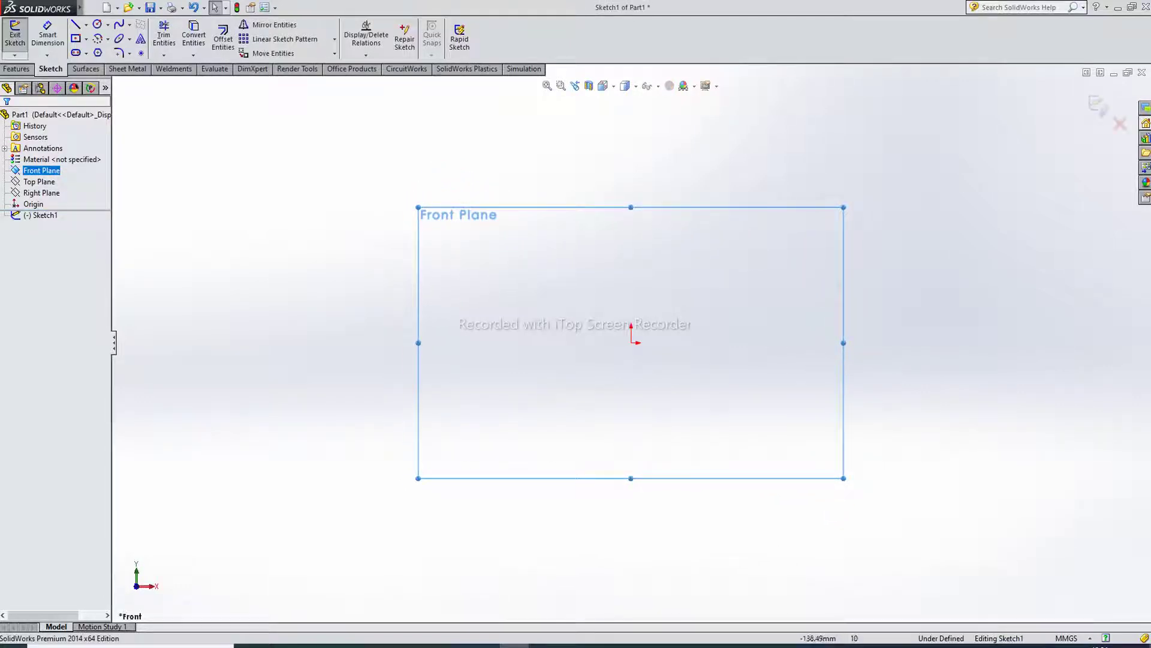
click(97, 24)
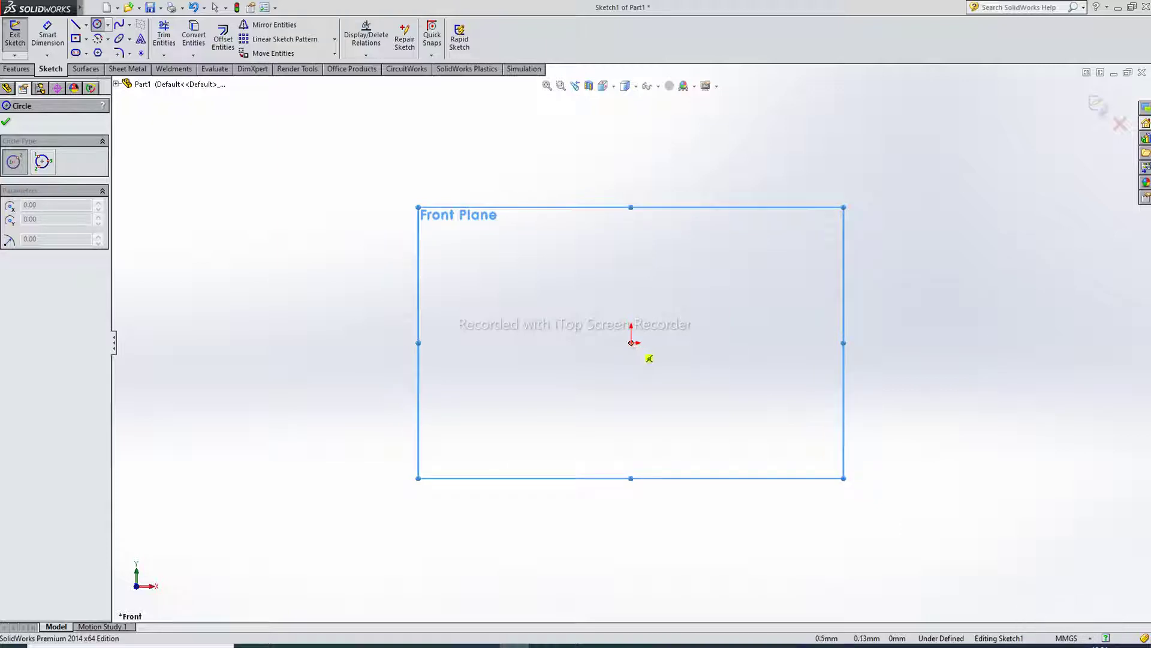
click(632, 343)
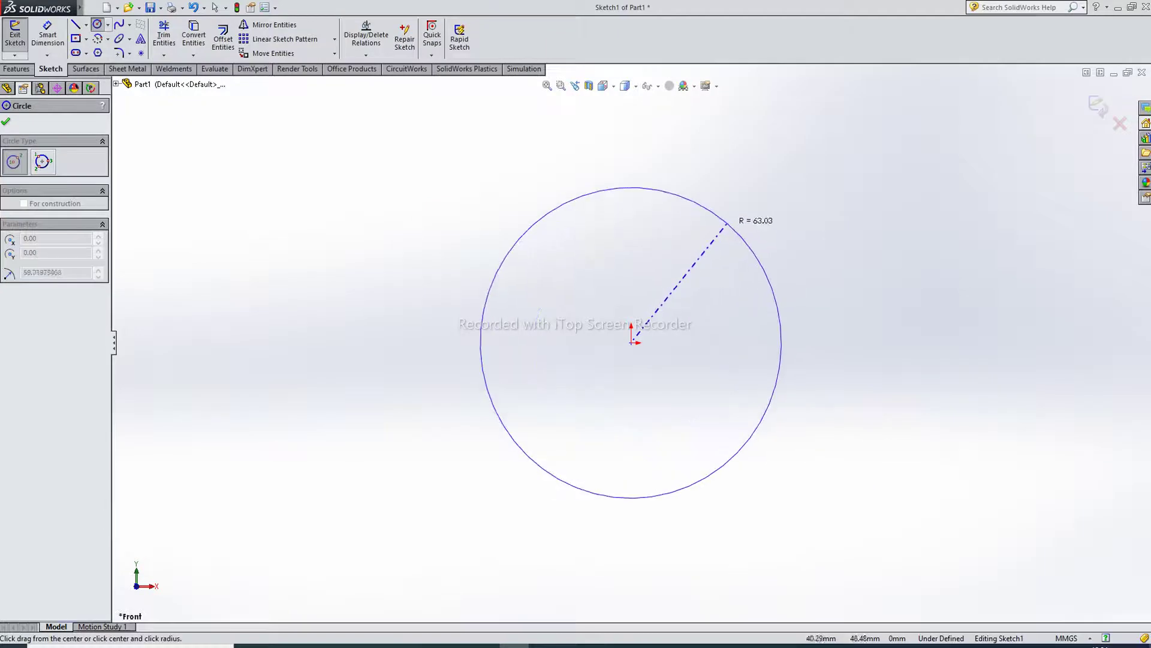
click(734, 232)
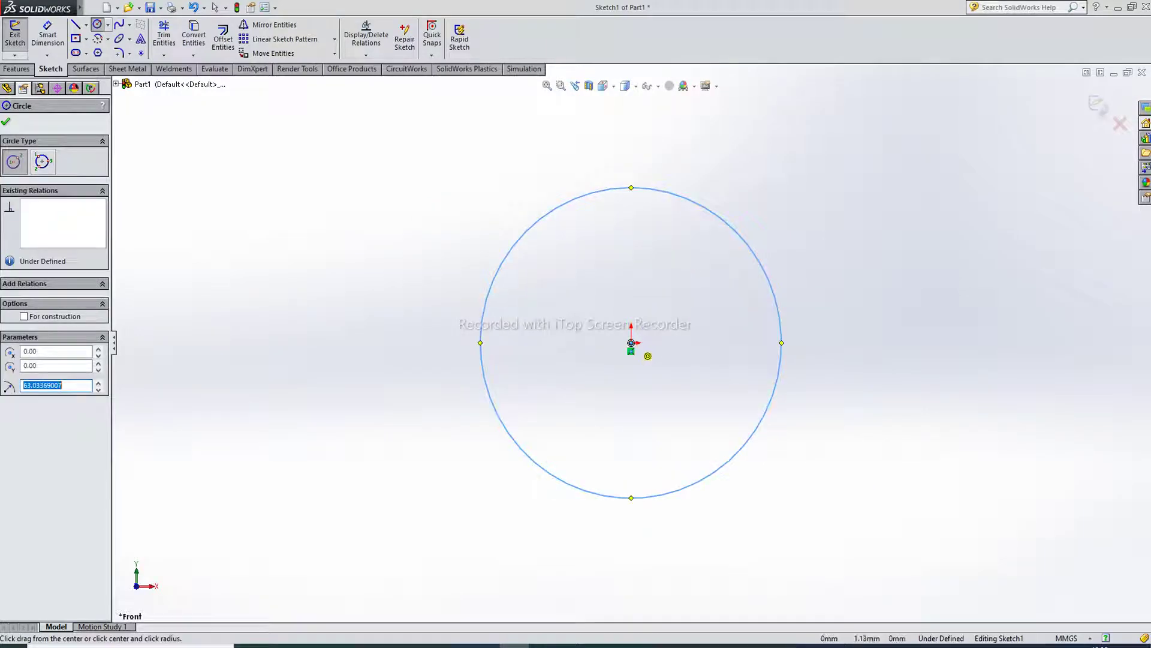
click(631, 343)
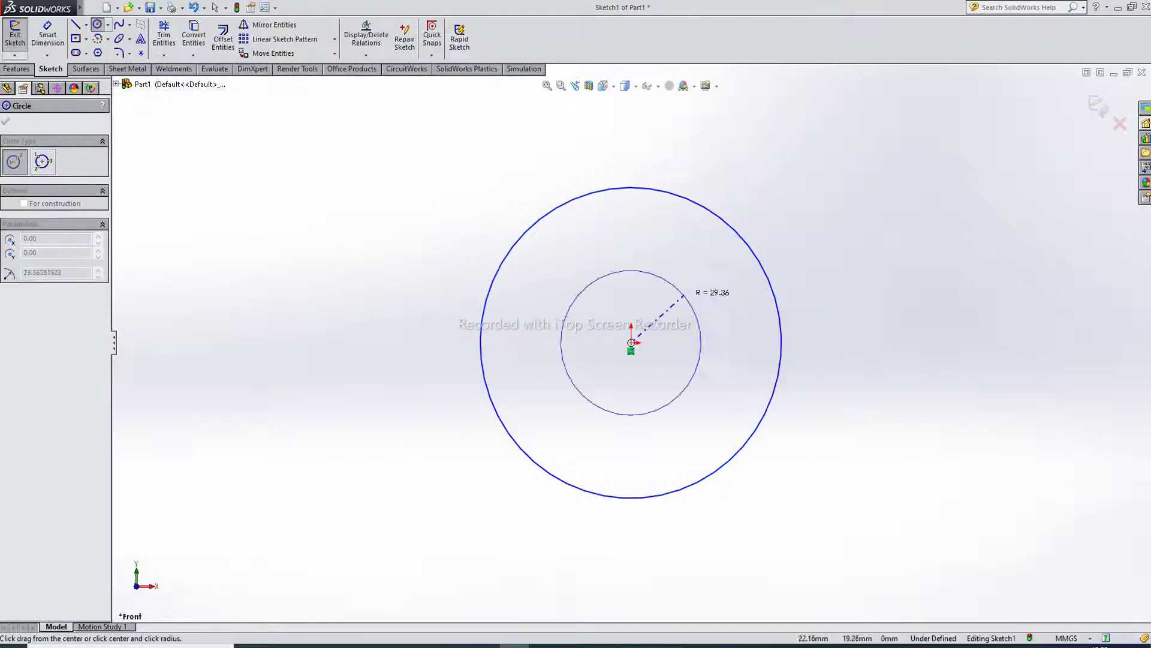
click(793, 218)
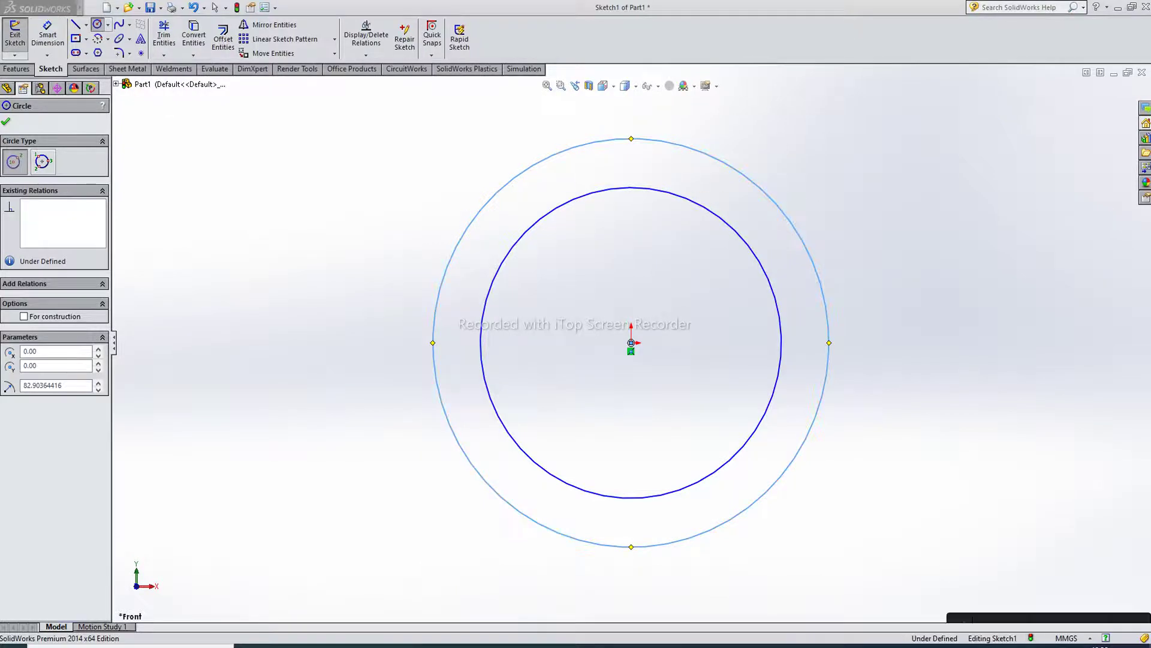
right_click(219, 129)
click(252, 165)
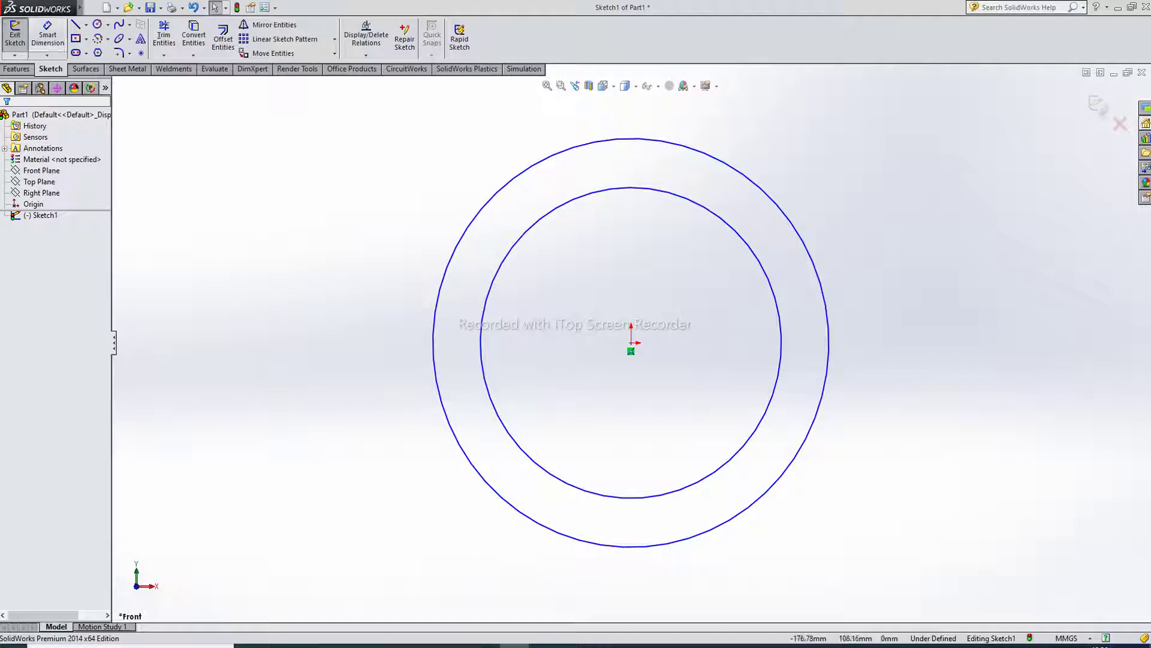
Step: Dimension the outer circle with a diameter of 98 mm
click(48, 36)
click(773, 201)
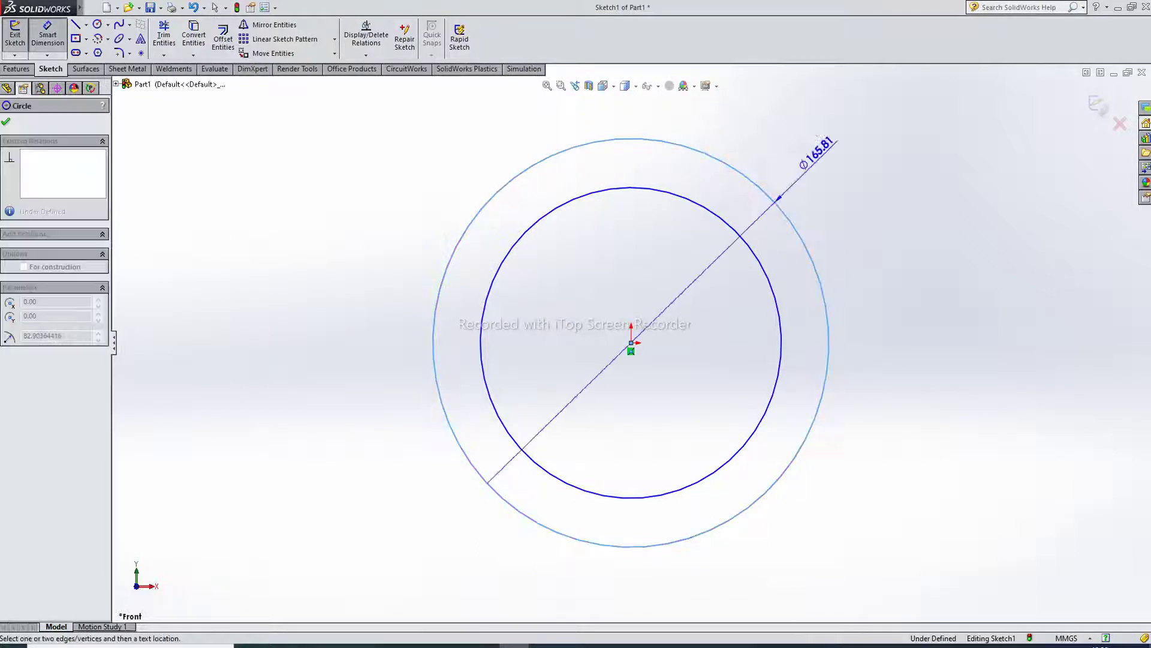
click(852, 165)
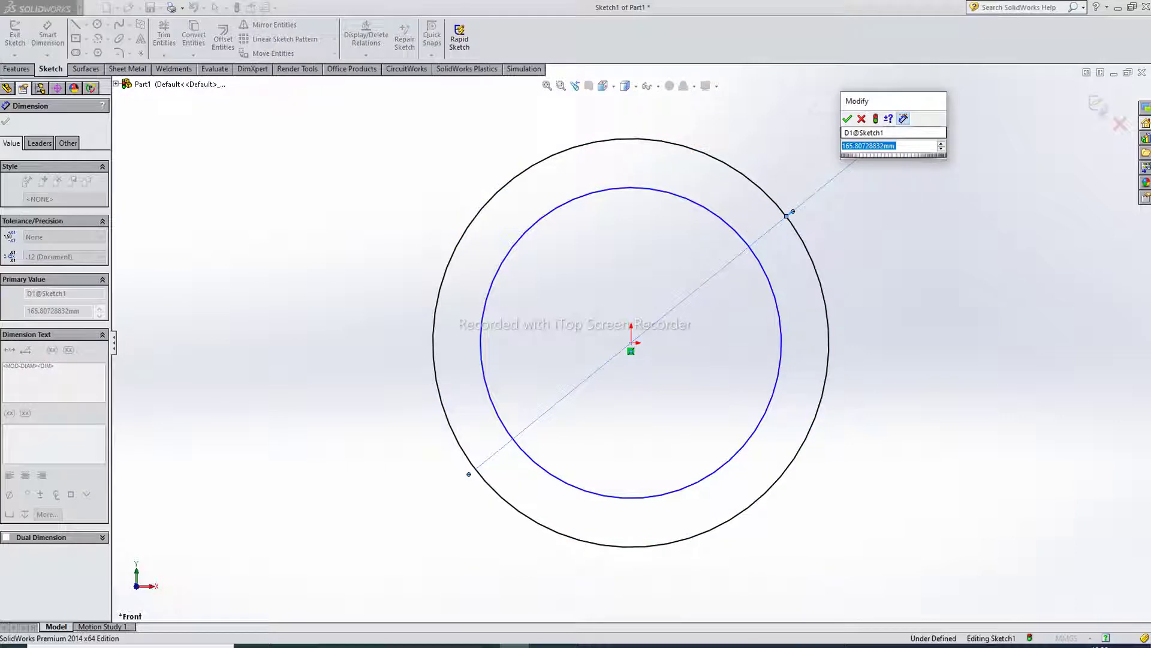
text(98)
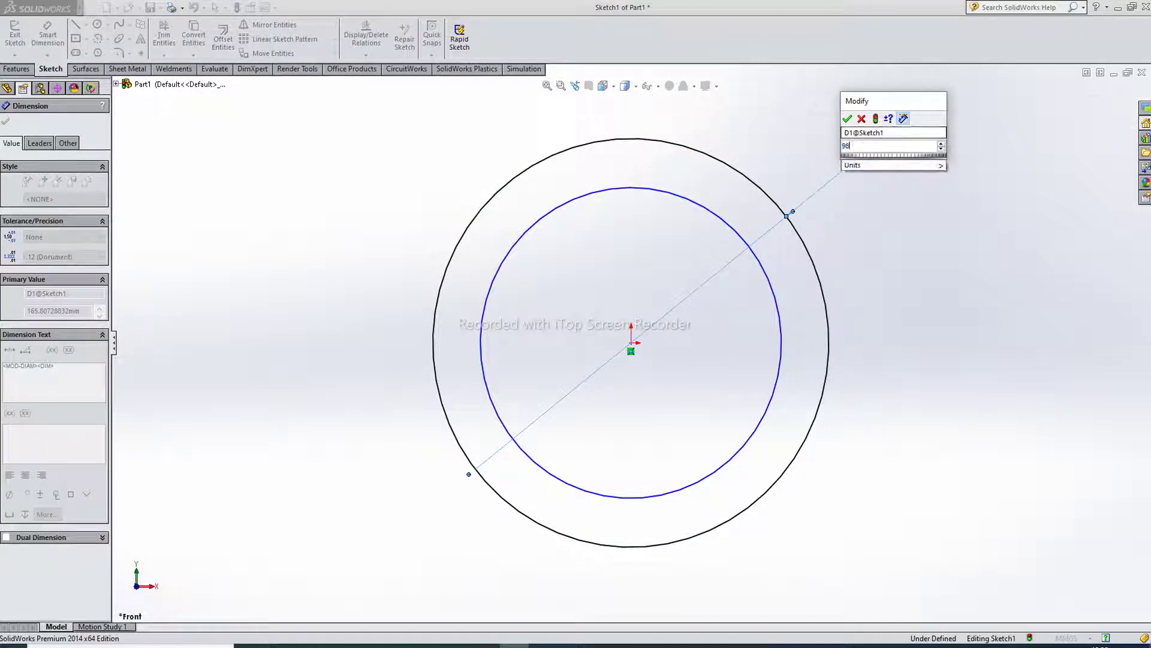
key(Return)
Step: Dimension the inner circle with a diameter of 90 mm and leave the dimension tool
click(755, 256)
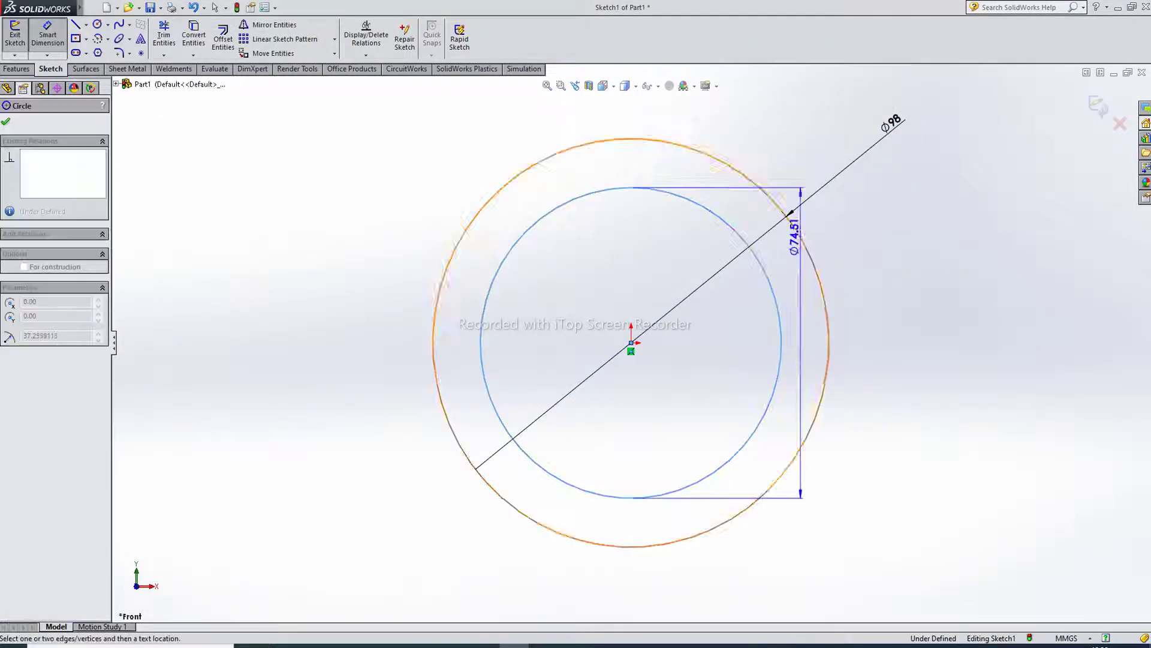
click(823, 203)
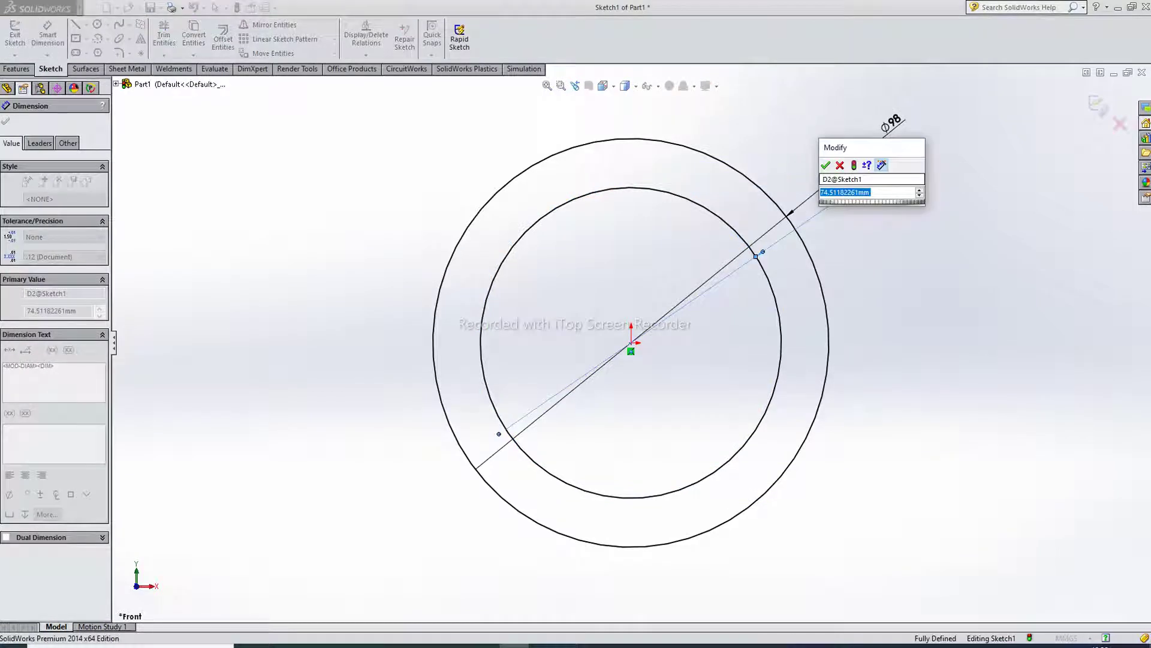
text(90)
key(Return)
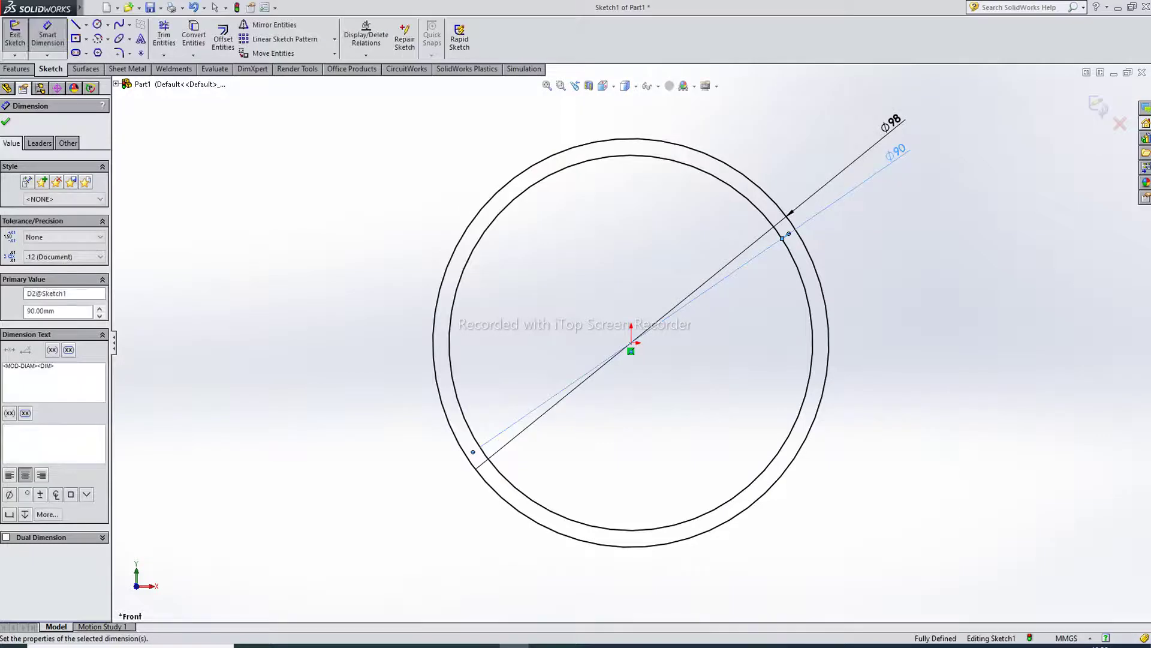
key(Escape)
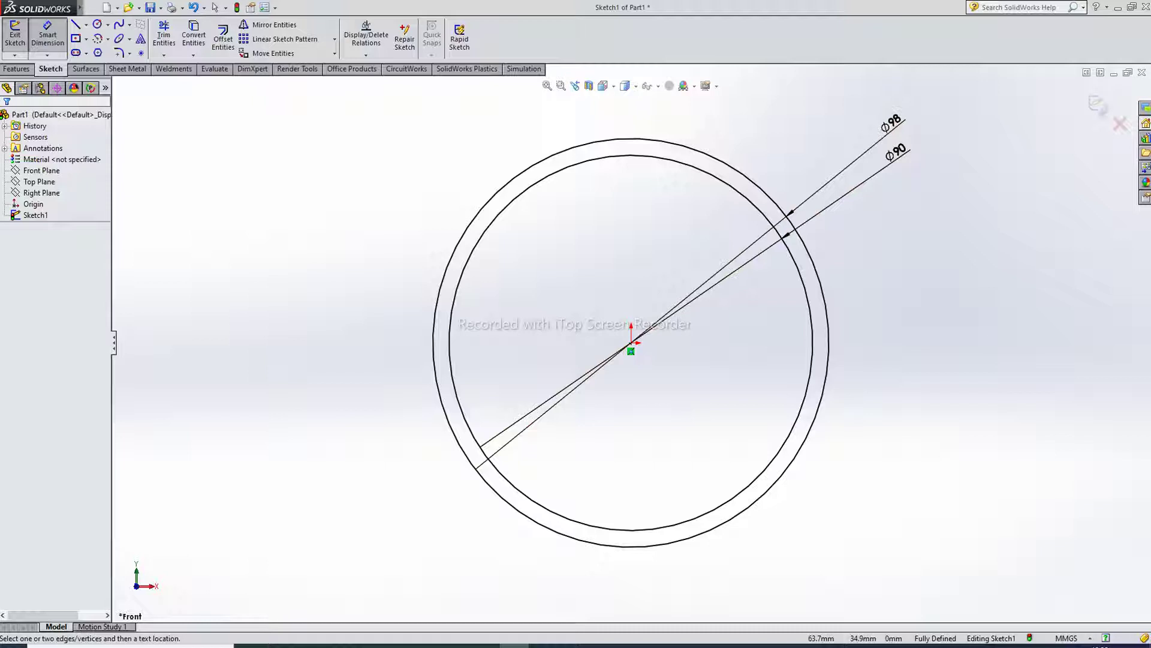
right_click(912, 209)
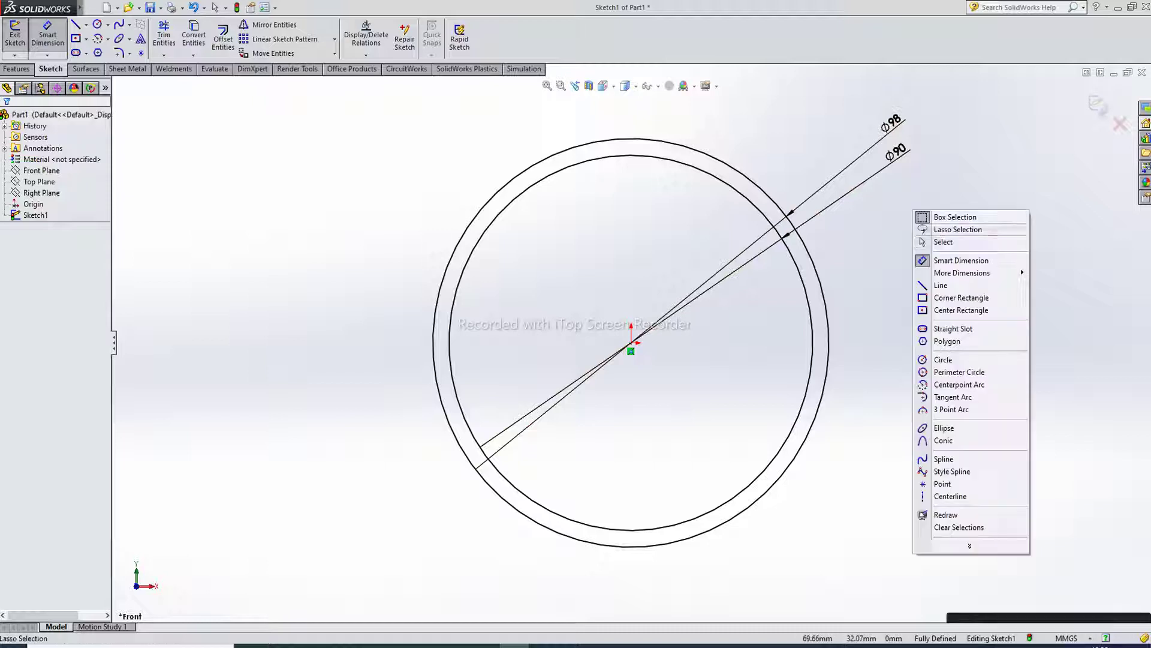
click(935, 240)
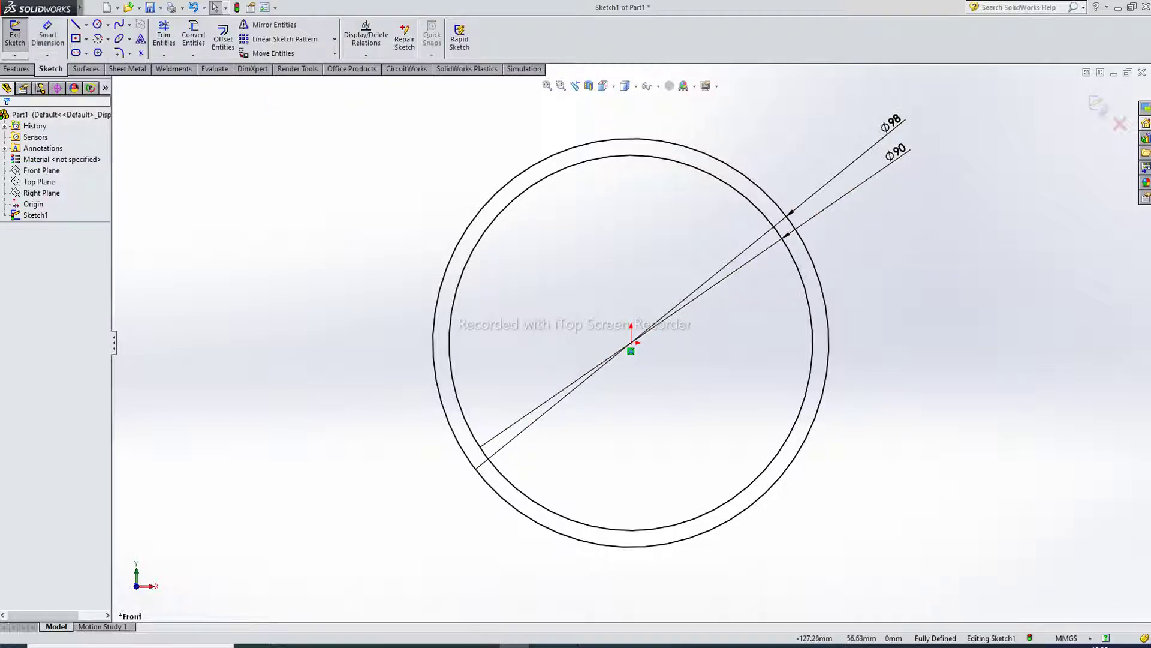
Step: Extrude the ring profile as a boss with a Mid Plane end condition and a depth of 18 mm
click(16, 68)
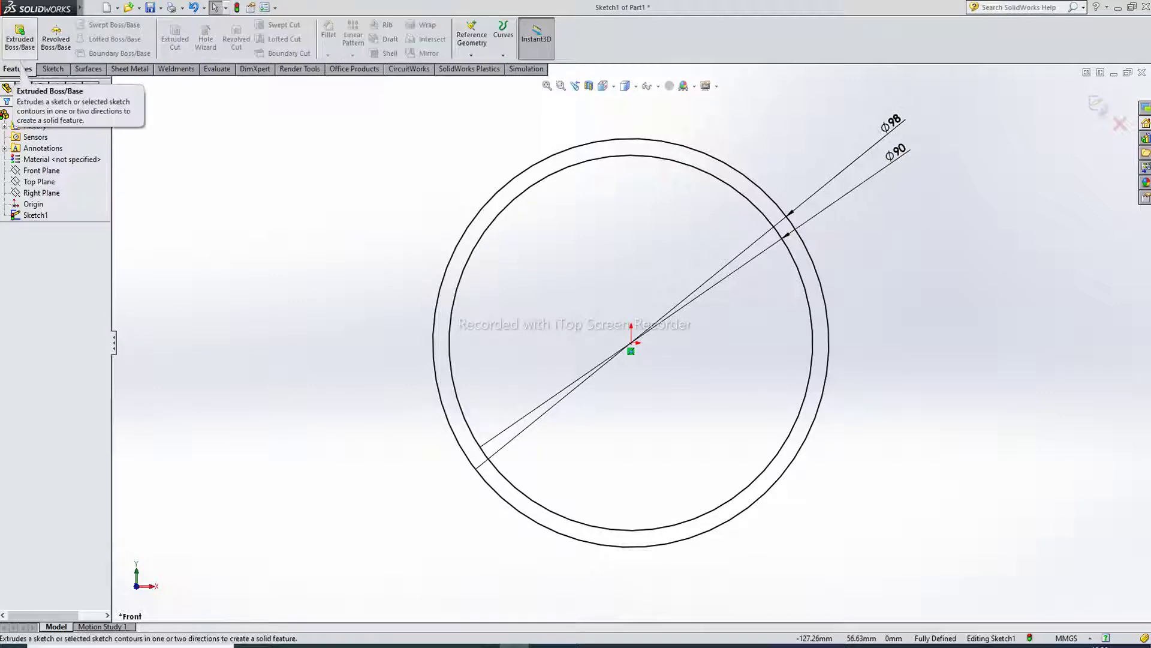
click(20, 37)
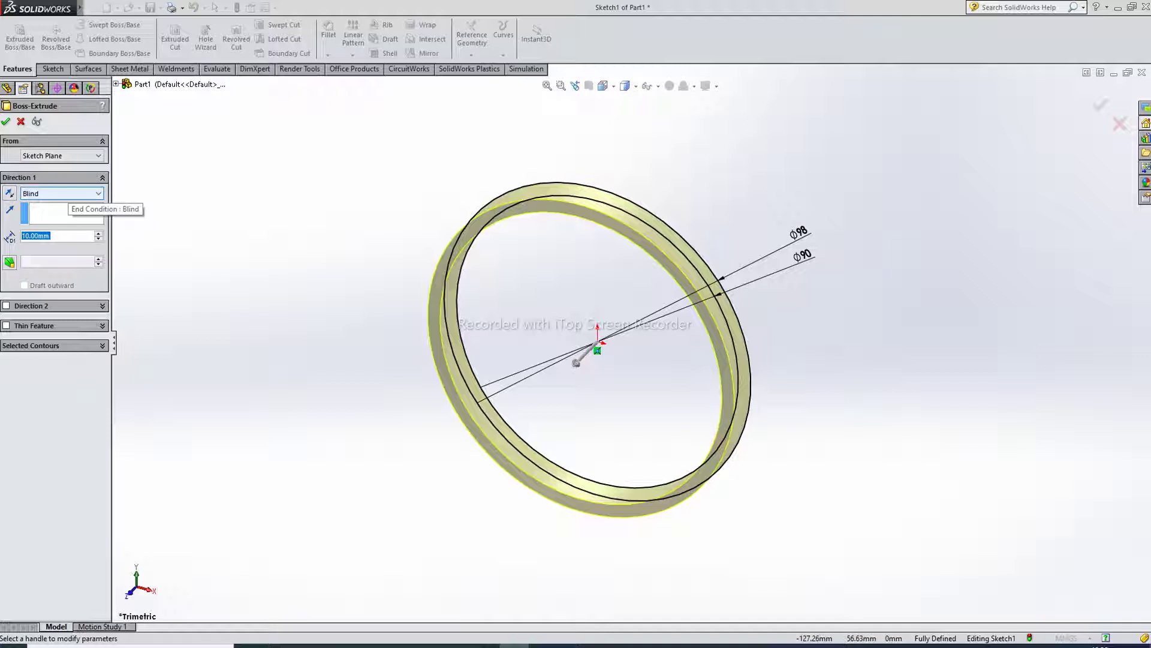
click(60, 193)
click(42, 245)
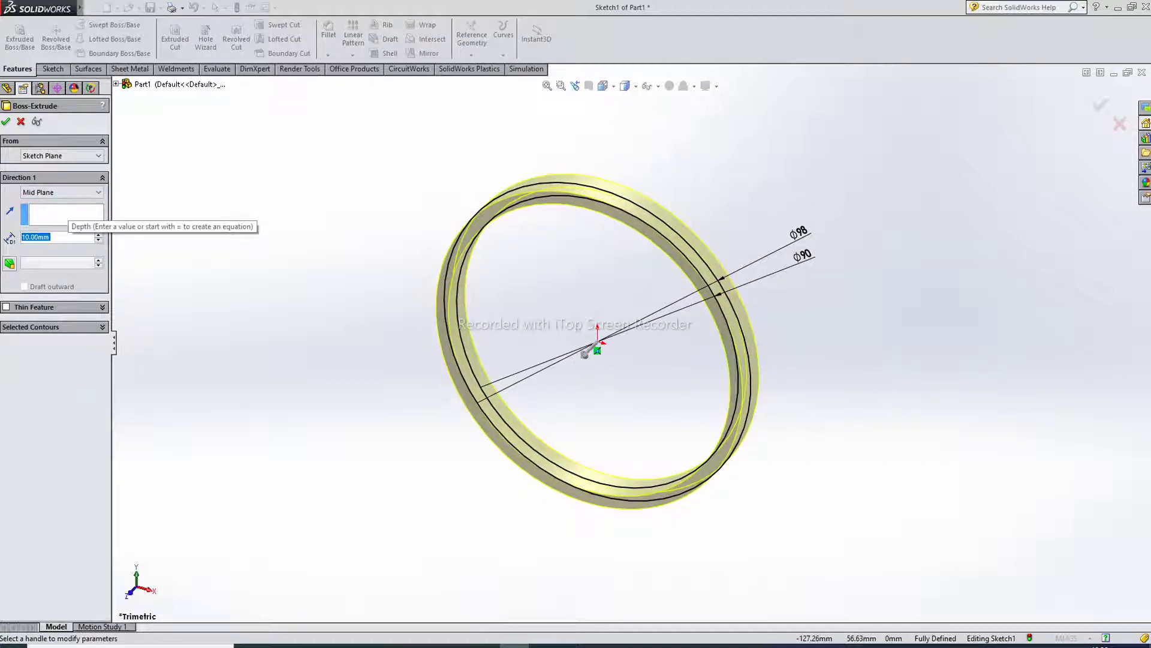
text(1)
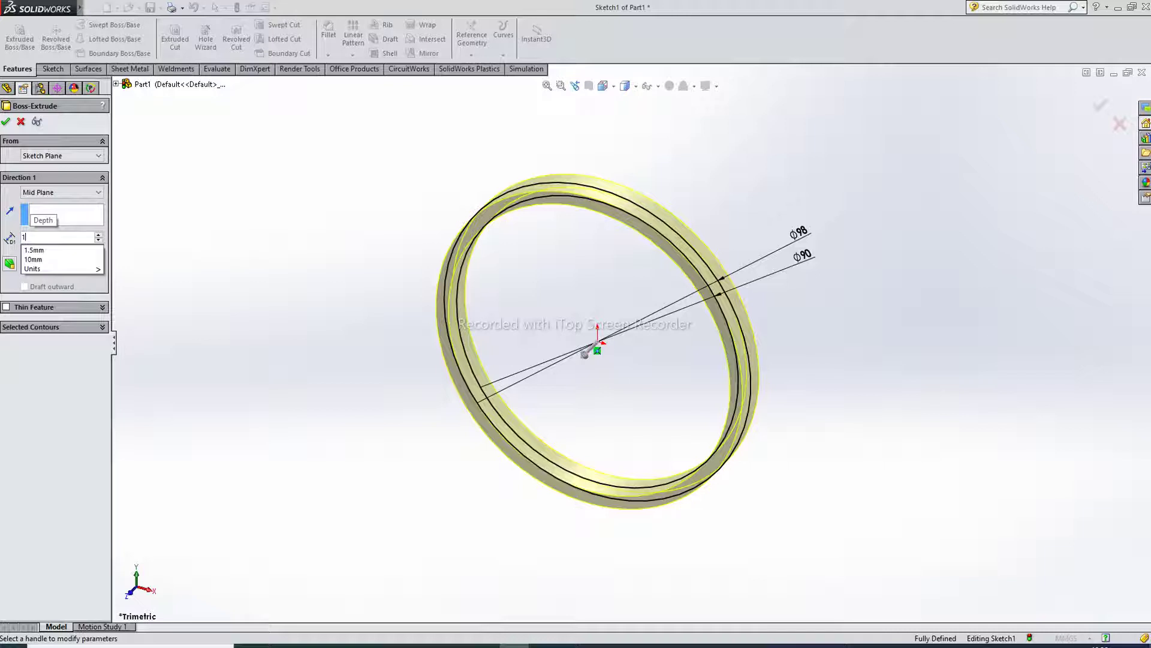
text(8)
key(Return)
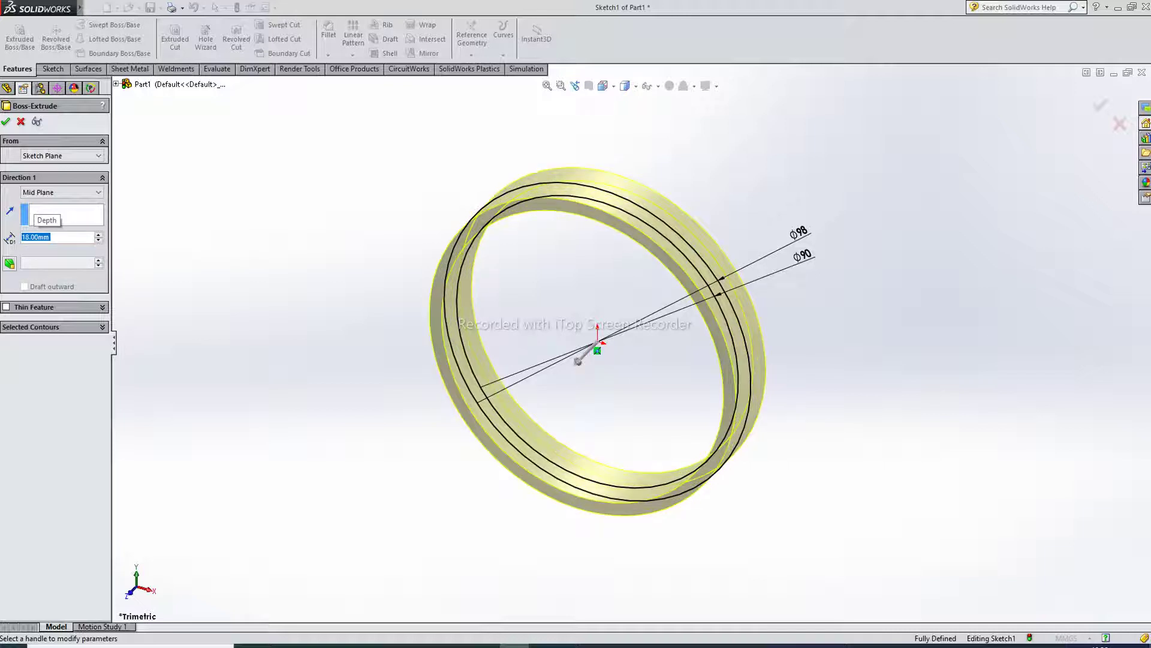
key(Return)
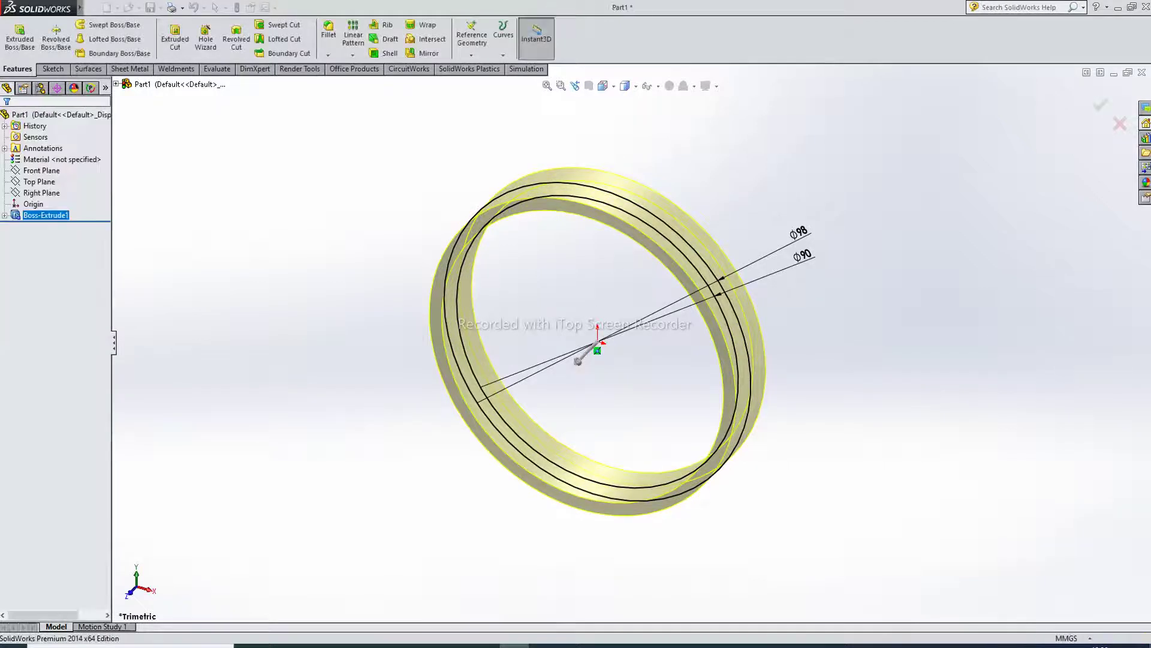
Step: Apply the Plain White scene as the model background
click(694, 86)
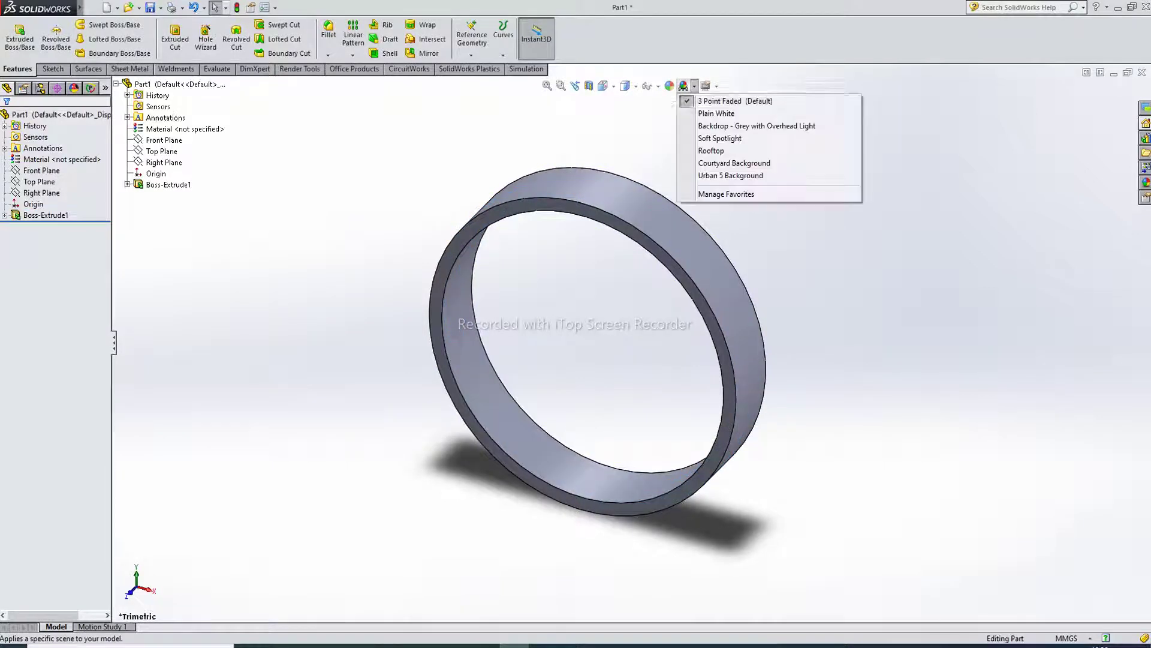
click(716, 113)
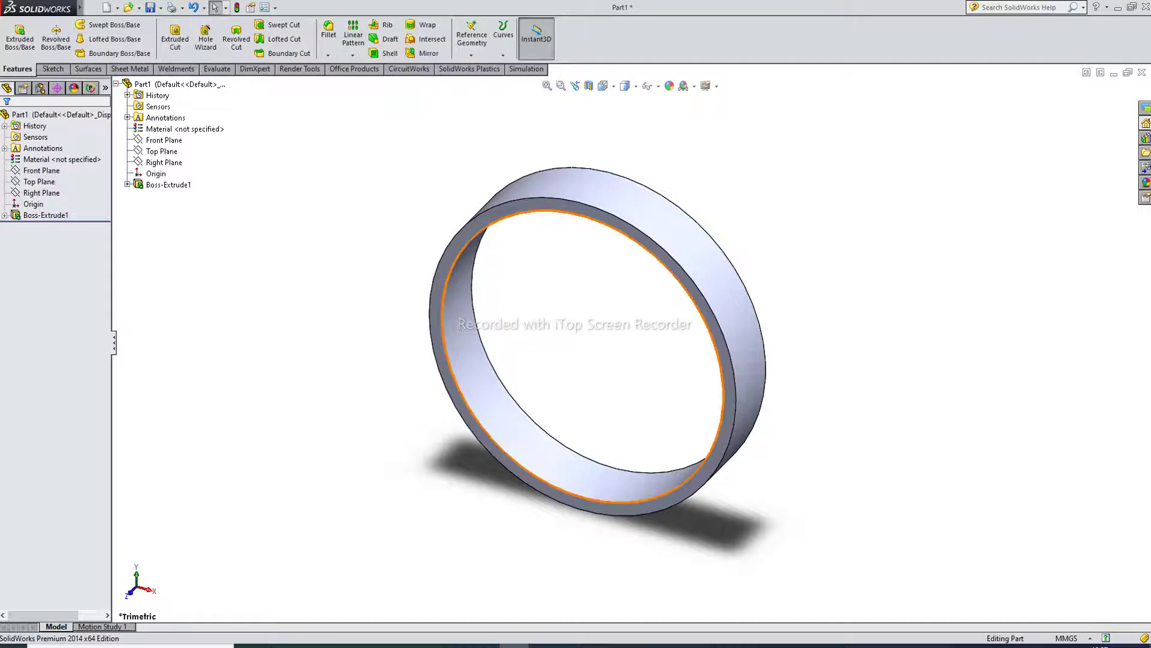
Step: Start a new sketch on the flat front face of the ring
scroll(574, 230, down, 2)
click(574, 218)
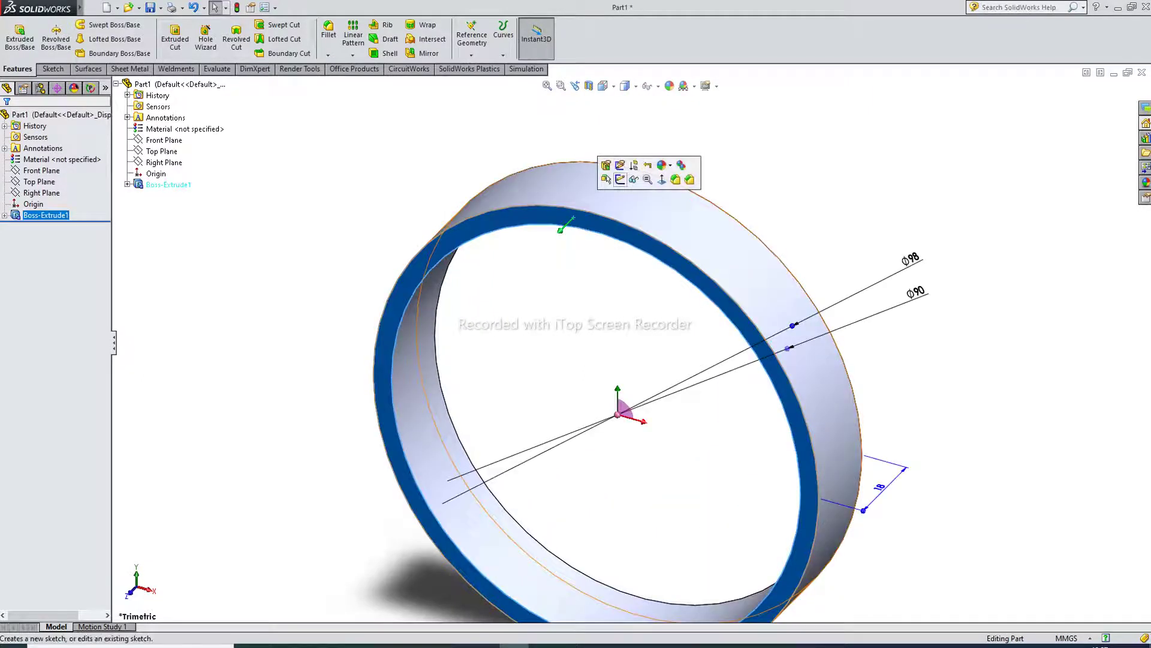
click(620, 178)
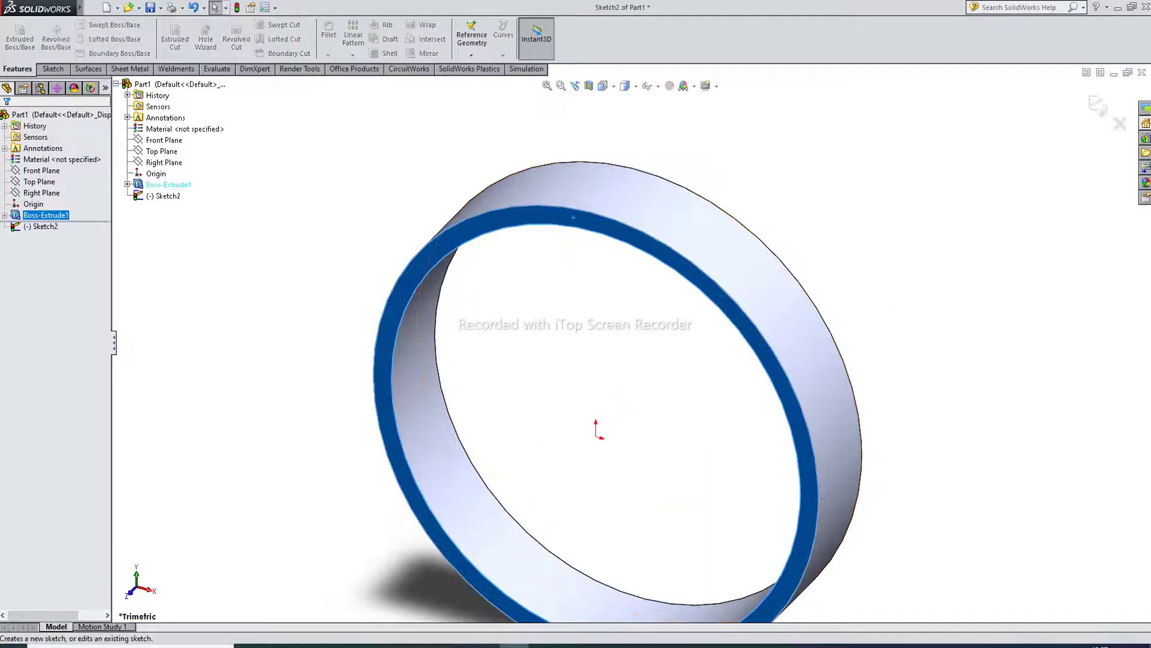
click(624, 86)
click(603, 85)
click(664, 148)
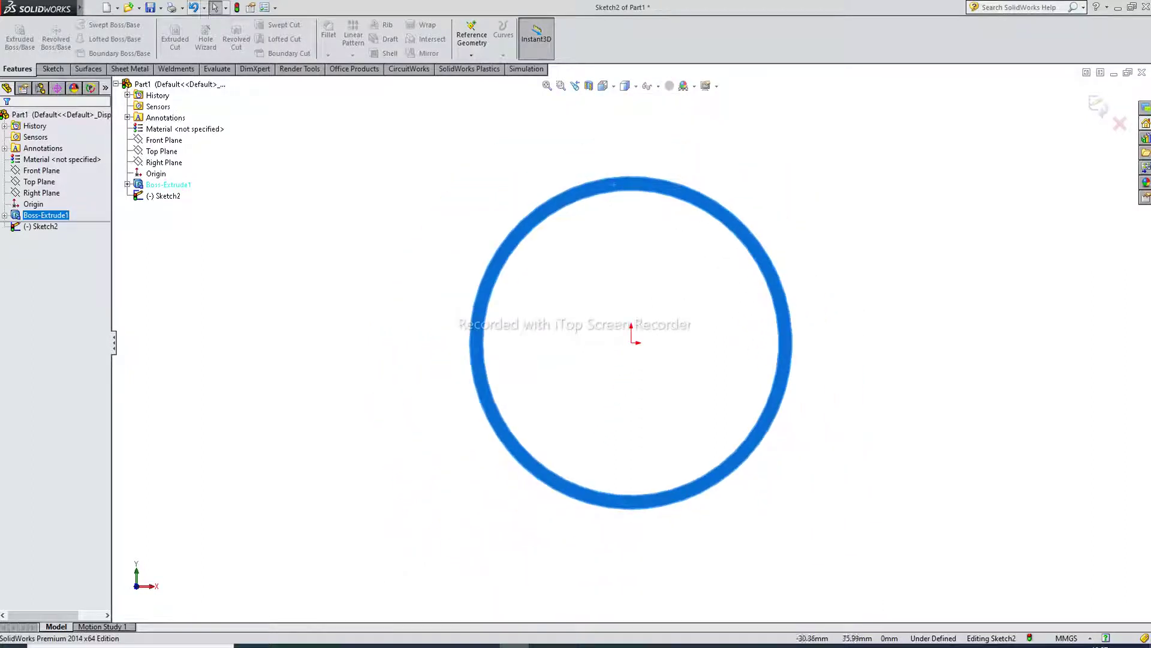
Step: Draw a vertical centerline about 67 mm long from the origin upward past the ring's outer edge
click(53, 69)
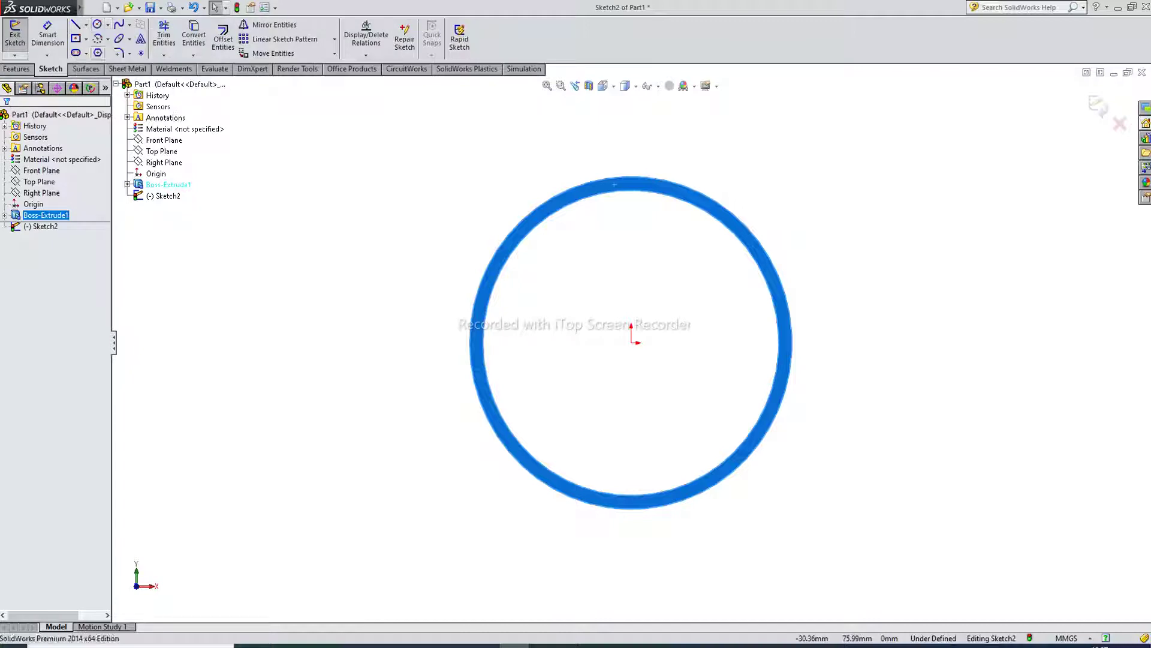
click(85, 25)
click(105, 50)
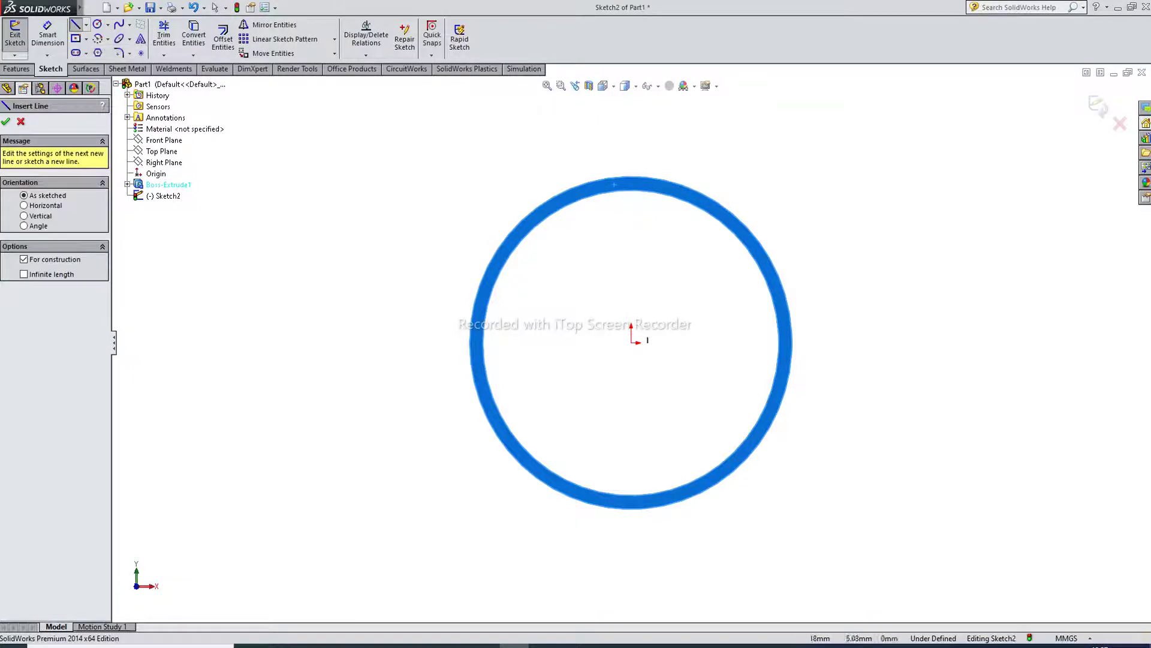
click(631, 343)
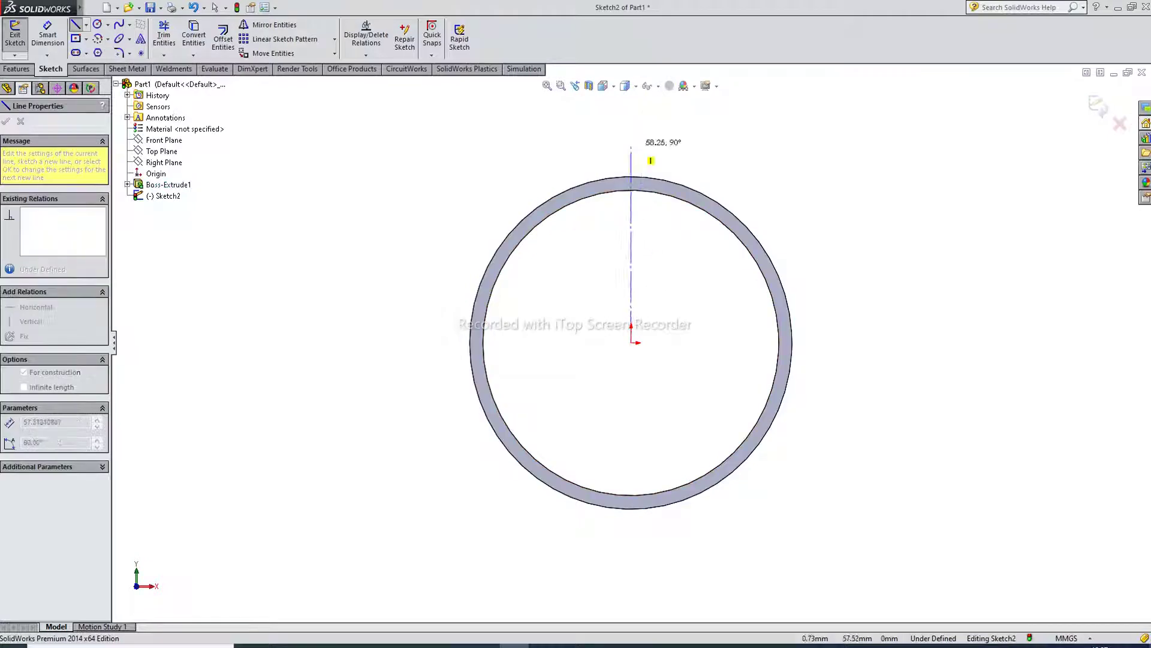
click(631, 116)
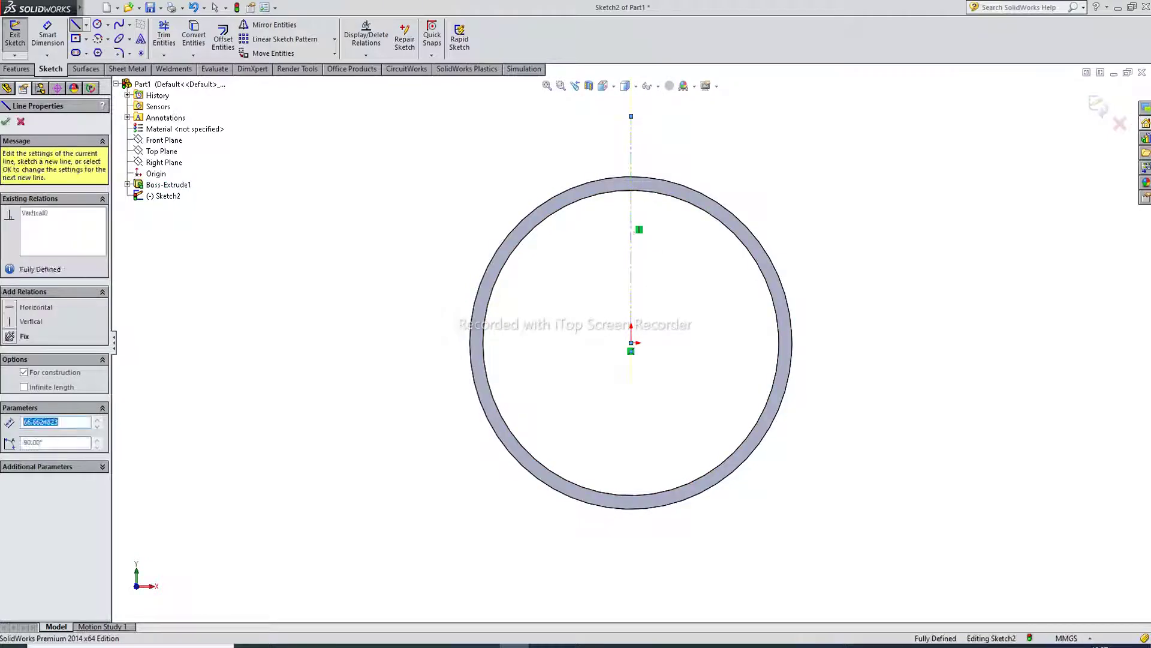
right_click(694, 131)
click(724, 139)
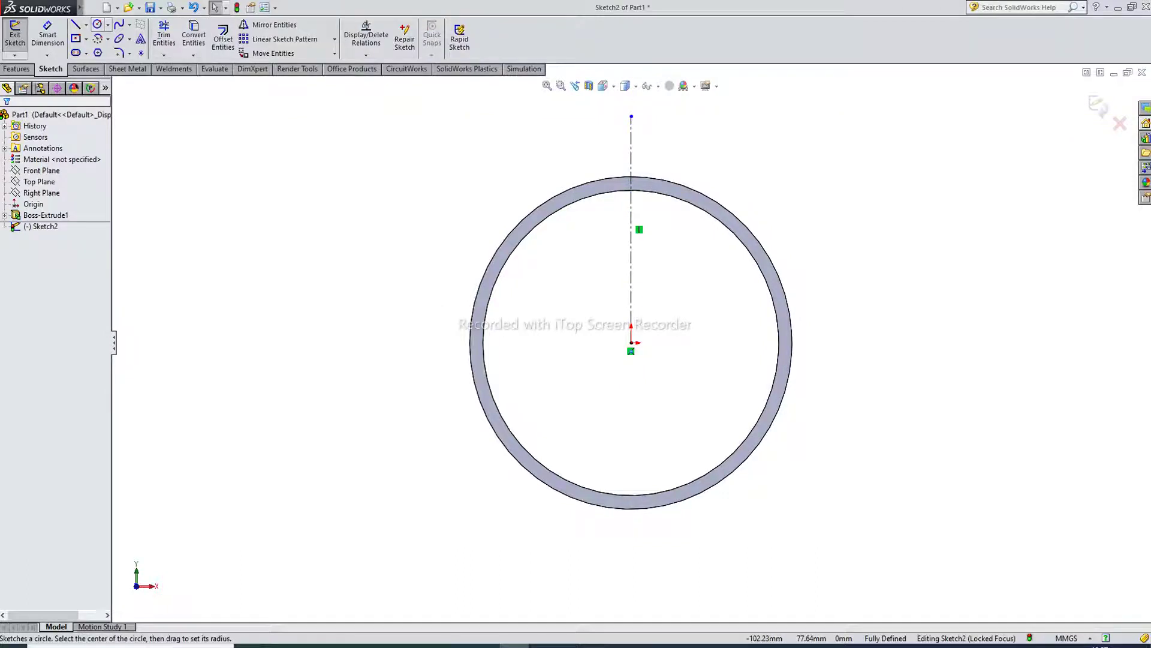
Step: Draw a circle about 95 mm in diameter centred on the origin, inside the ring wall, and convert it to construction geometry
click(97, 24)
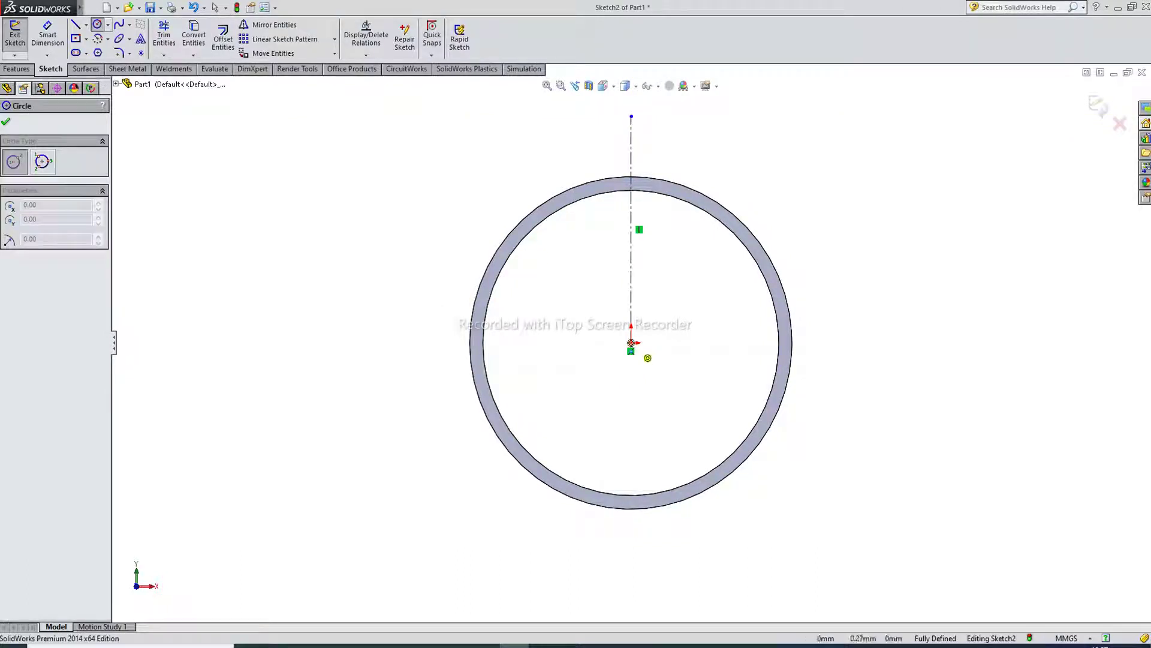
click(630, 342)
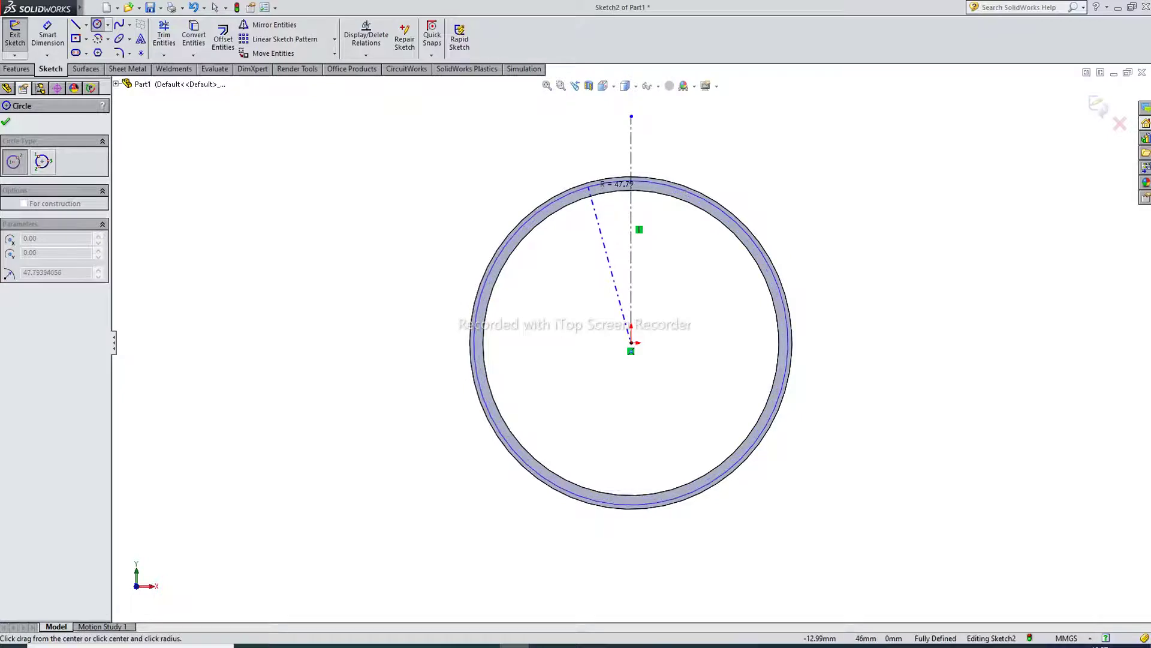
click(589, 187)
right_click(741, 149)
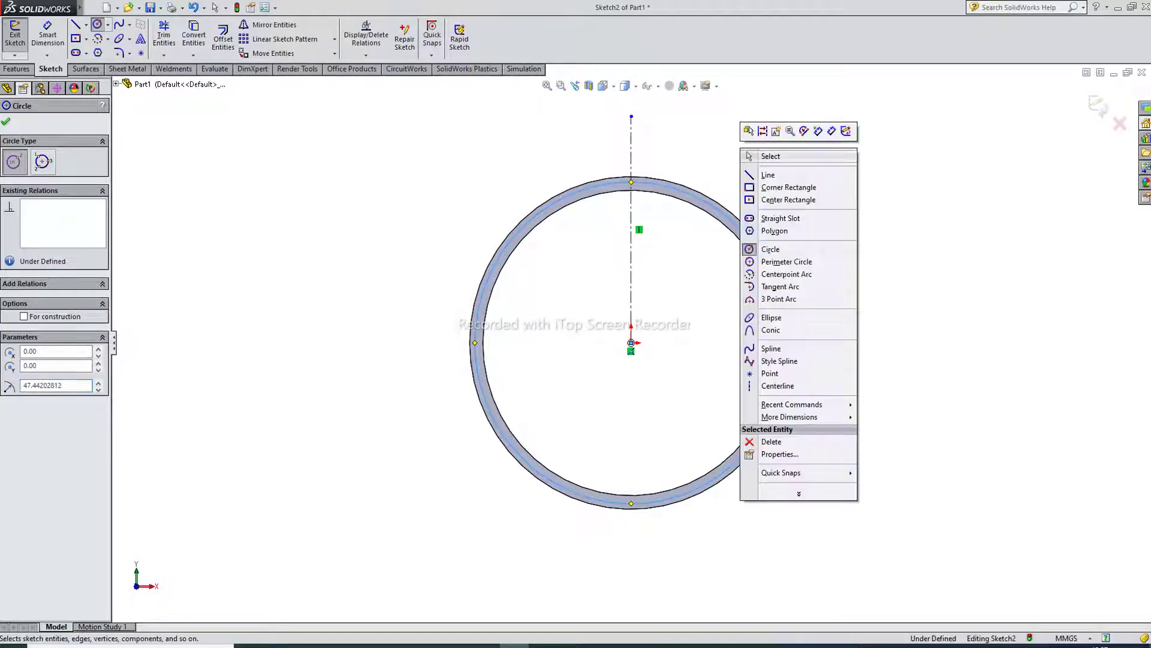
click(770, 156)
scroll(662, 182, down, 3)
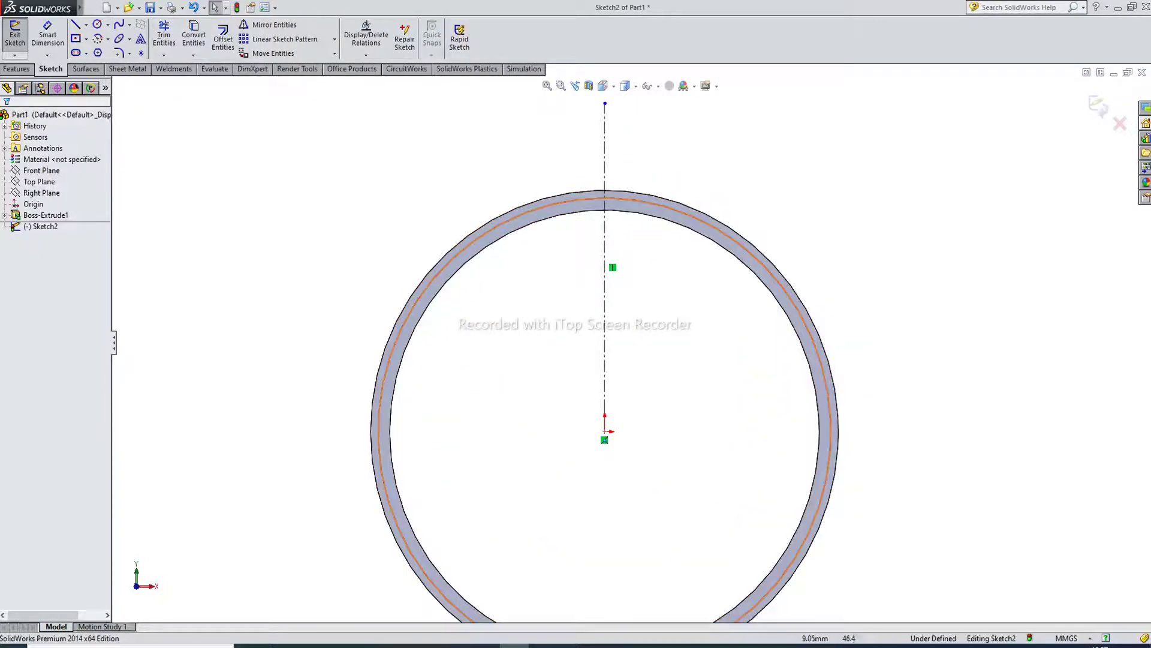
click(683, 214)
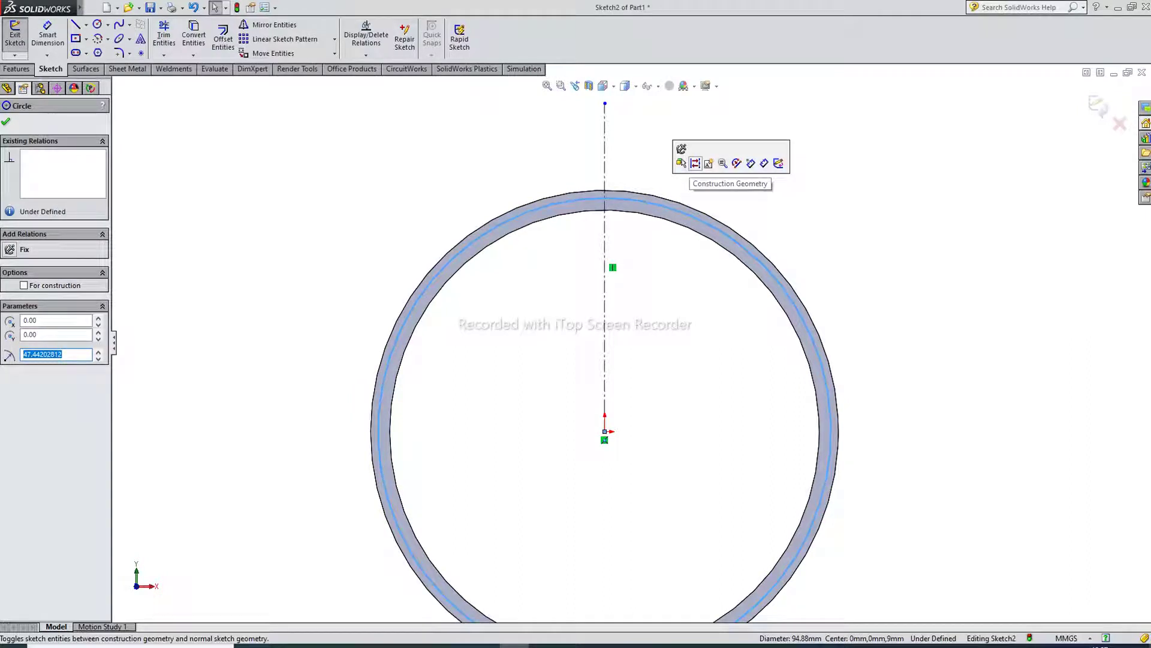
click(695, 163)
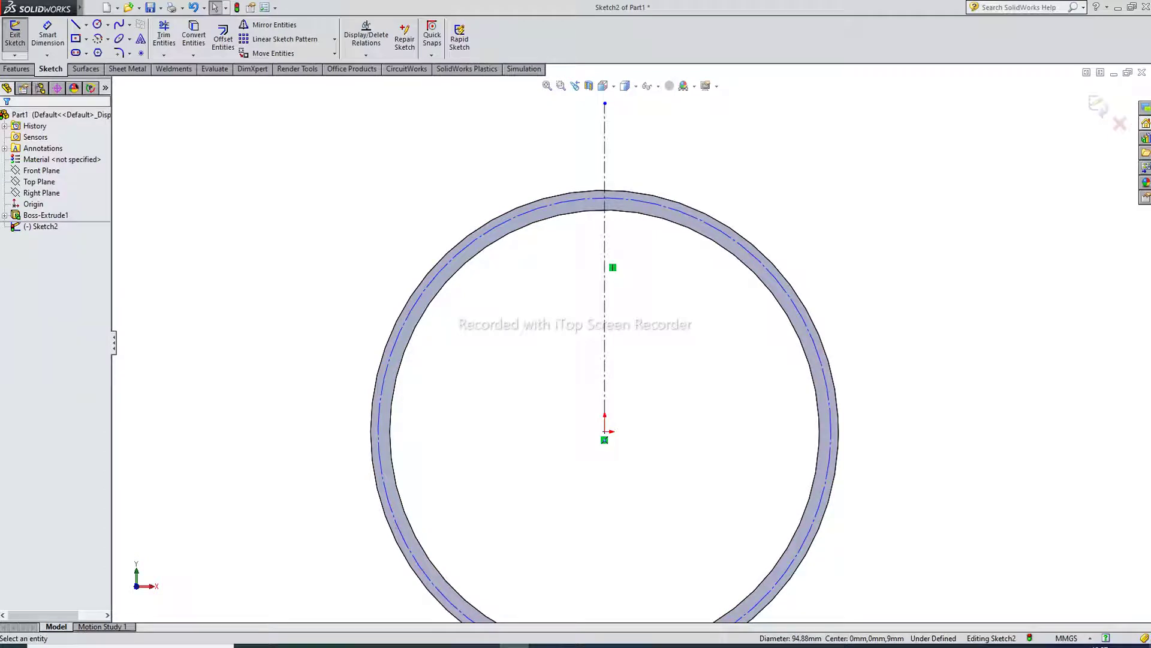
Step: Sketch a closed half-circle across the ring's upper wall, with its straight side about 13 mm long on the vertical centerline and the arc bulging right
scroll(624, 231, down, 3)
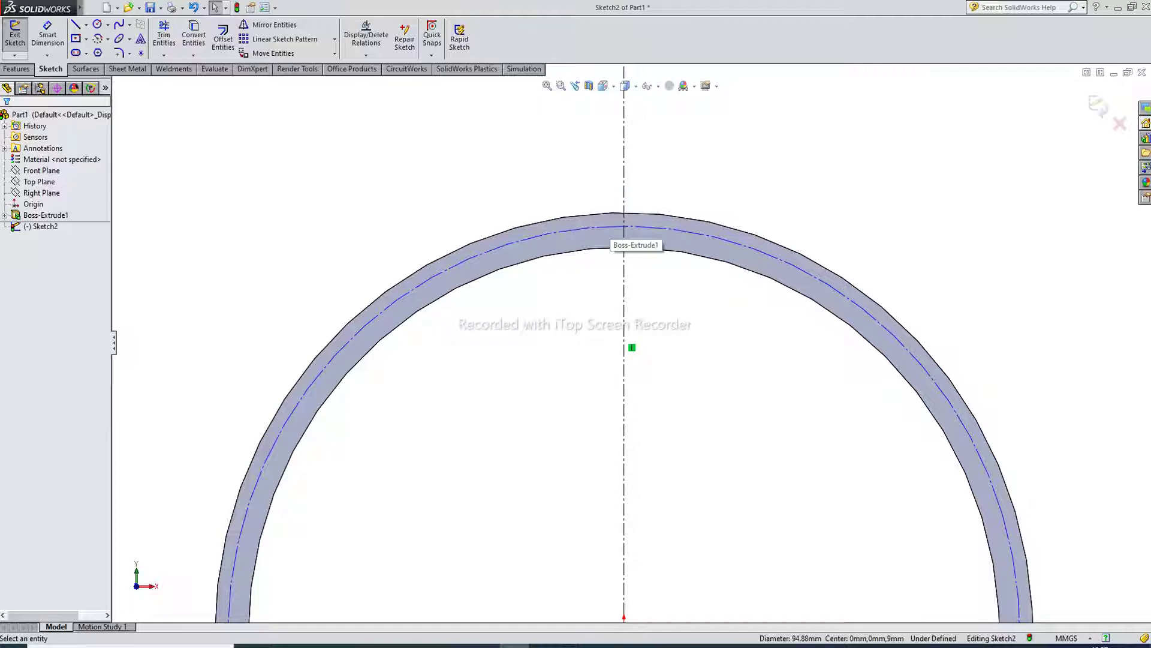
scroll(624, 237, down, 1)
scroll(630, 360, up, 3)
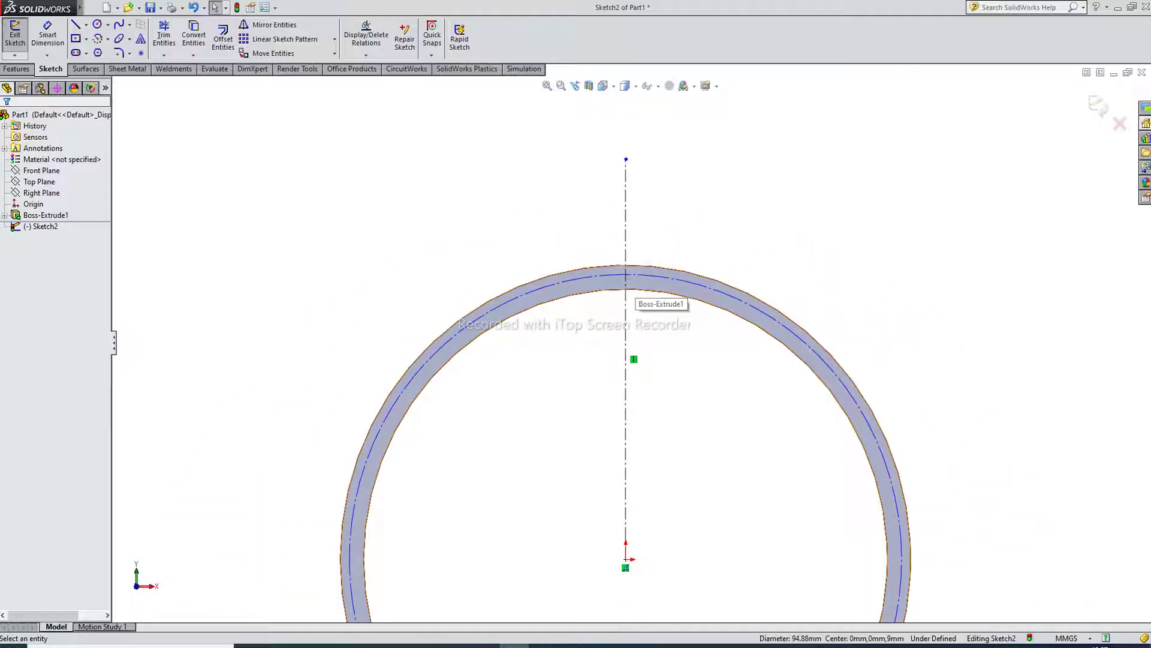
scroll(614, 255, down, 1)
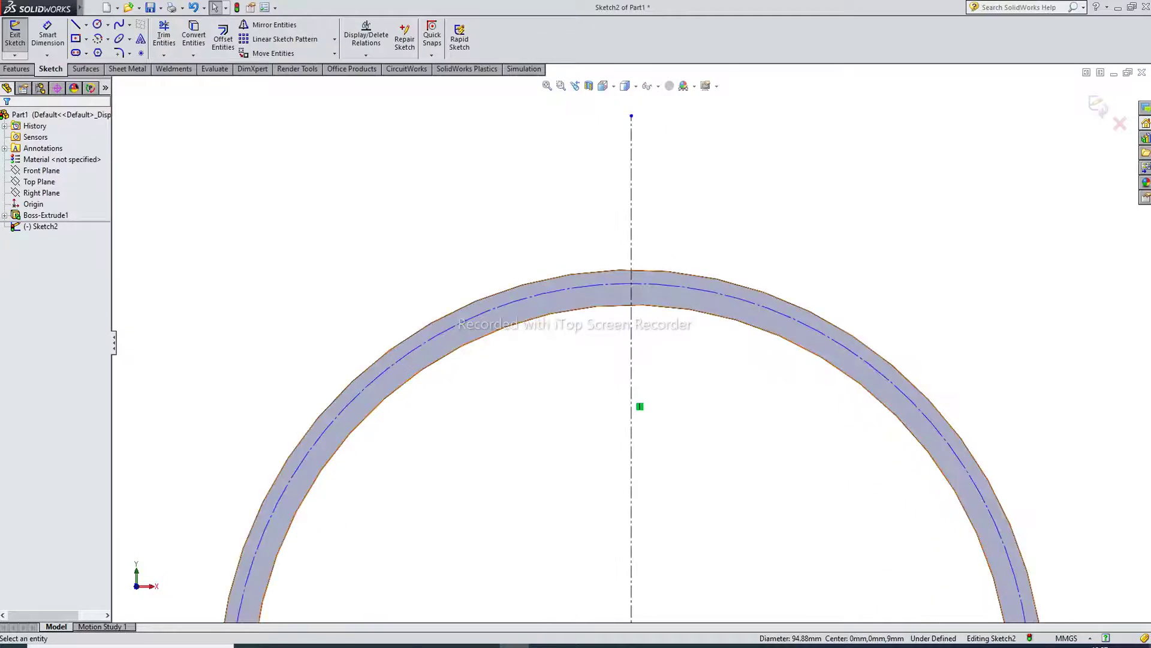
scroll(657, 288, down, 2)
scroll(630, 347, up, 2)
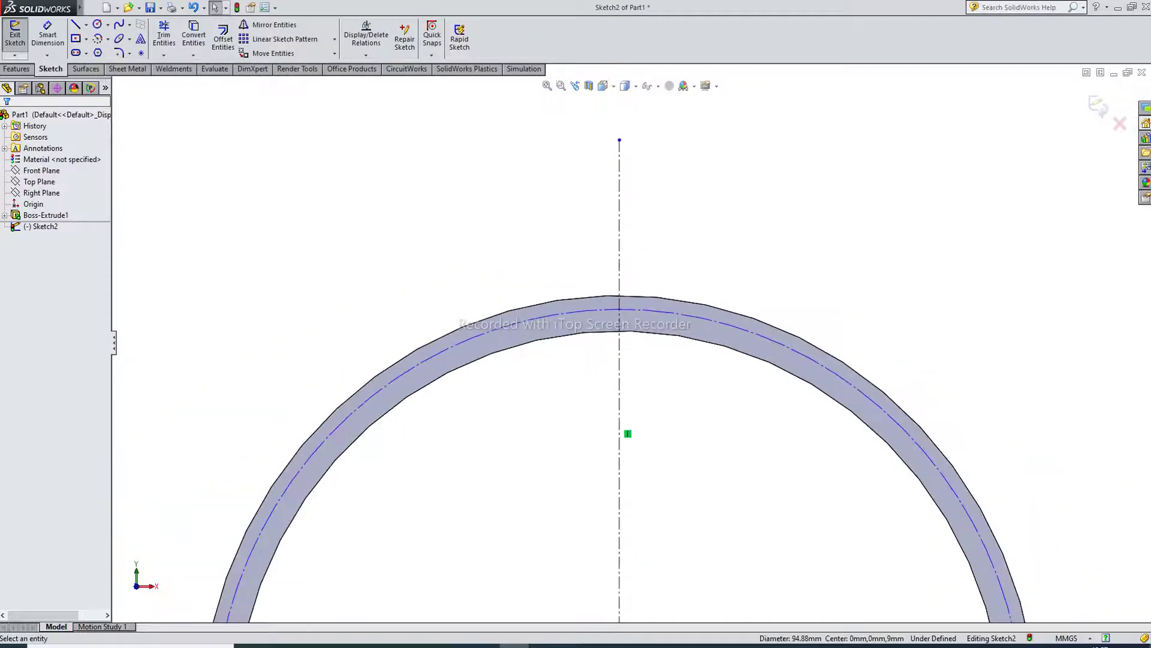
click(76, 25)
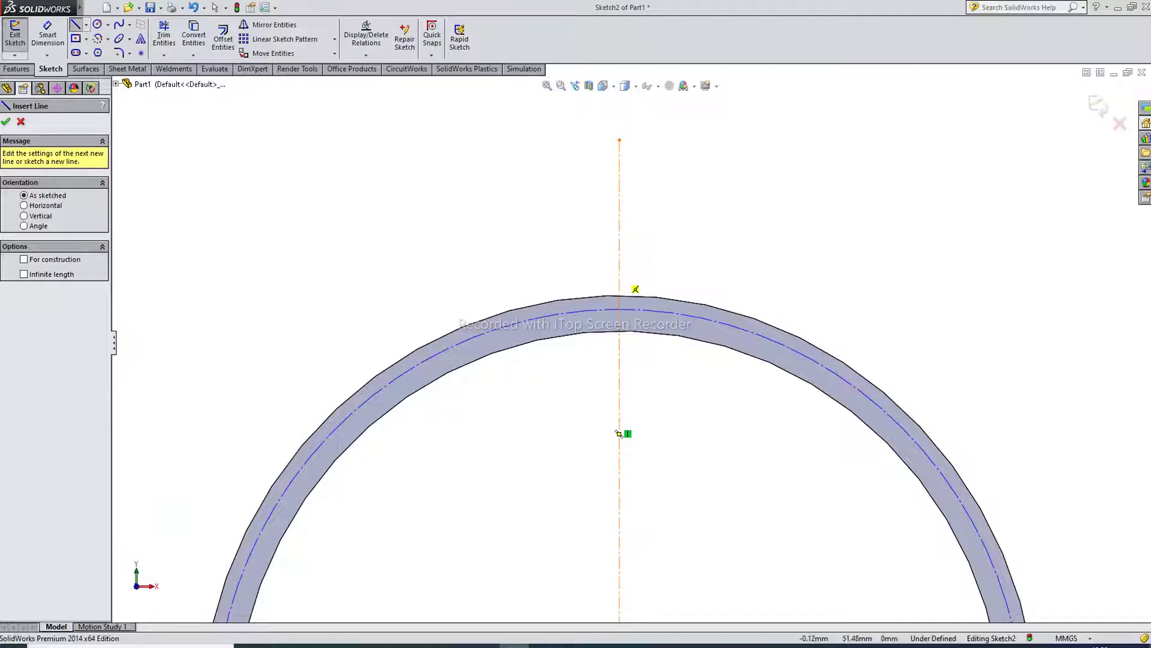
click(620, 274)
click(619, 390)
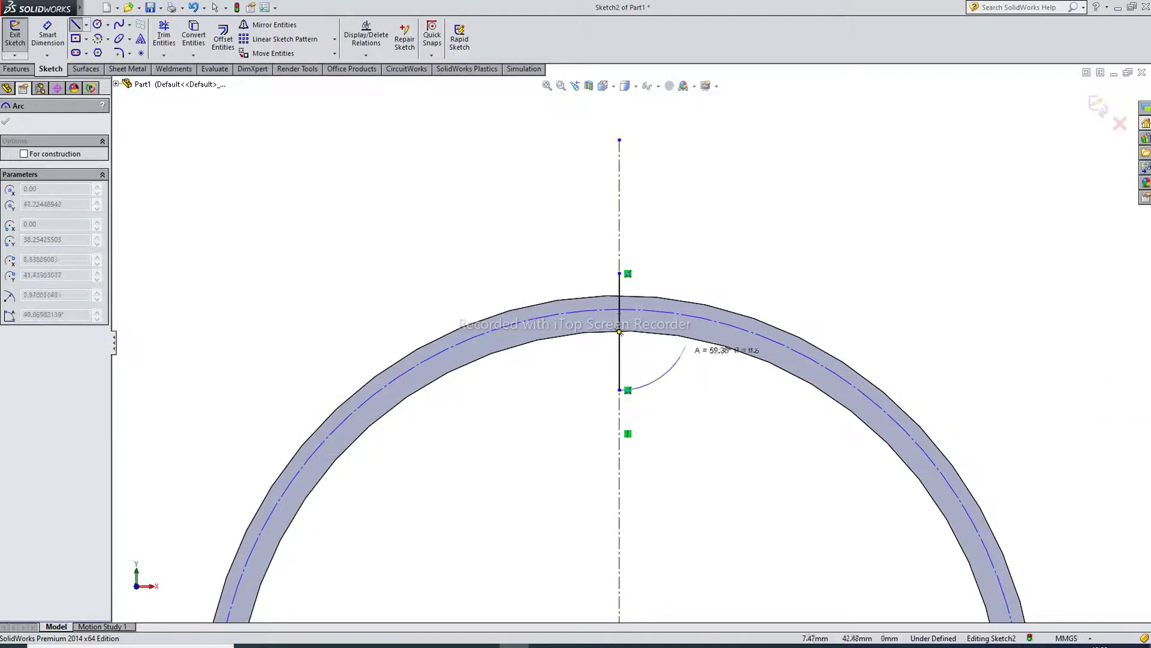
click(620, 273)
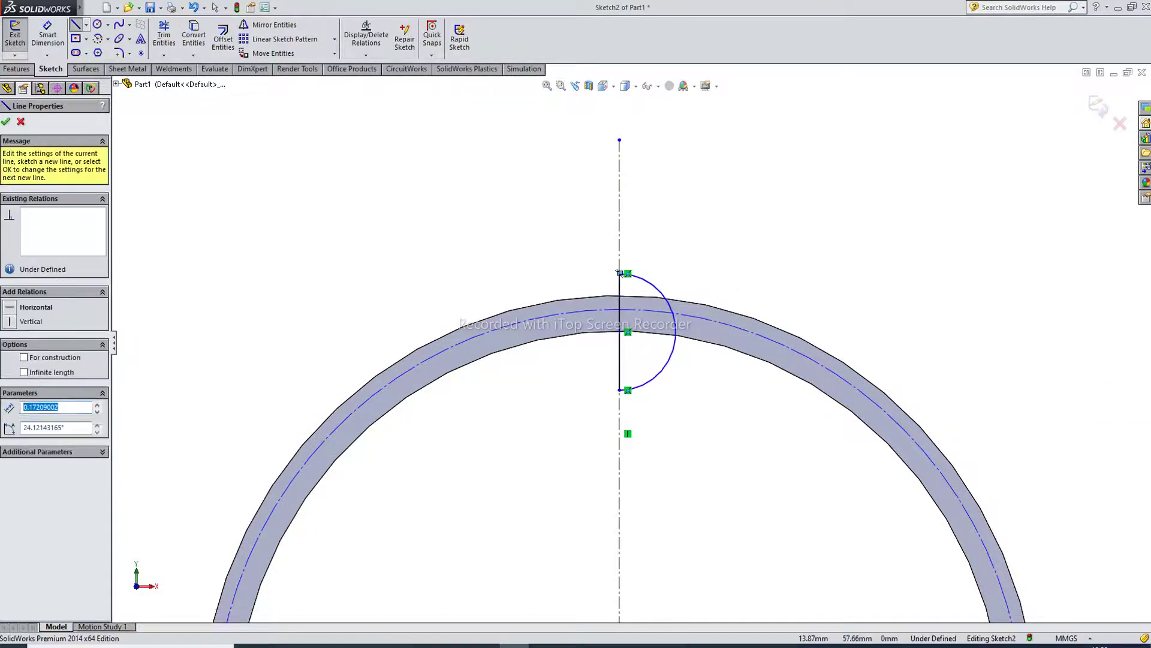
right_click(739, 175)
click(774, 226)
Step: Make the centre point of the half-circle's arc coincident with the construction circle
scroll(666, 307, down, 5)
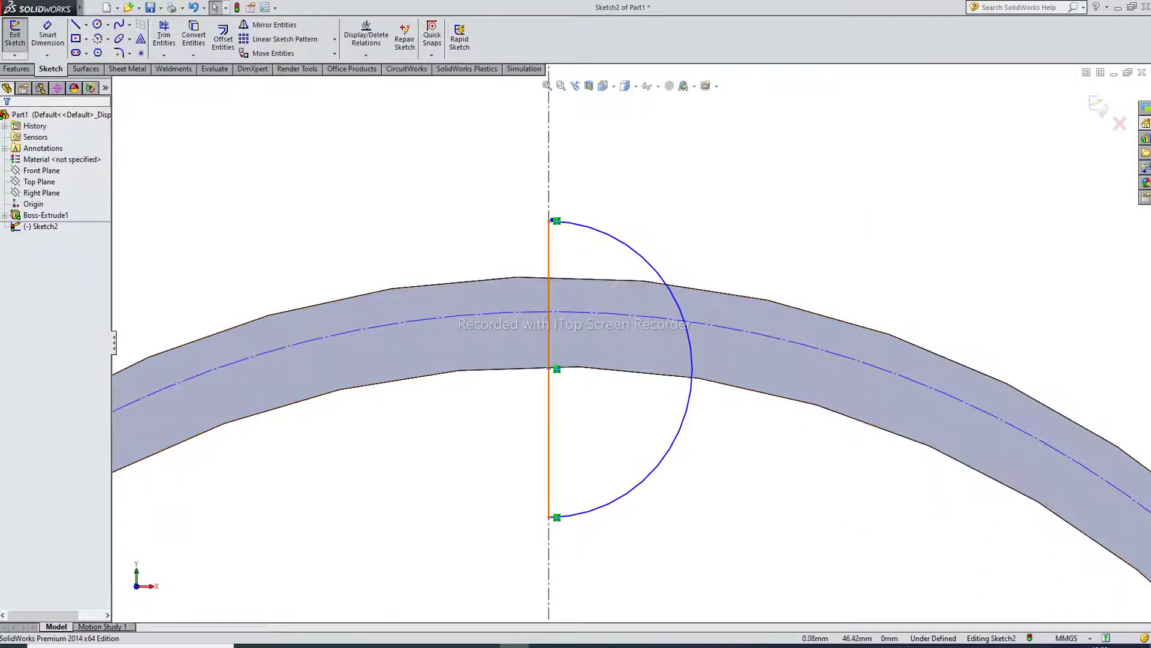
scroll(543, 336, down, 1)
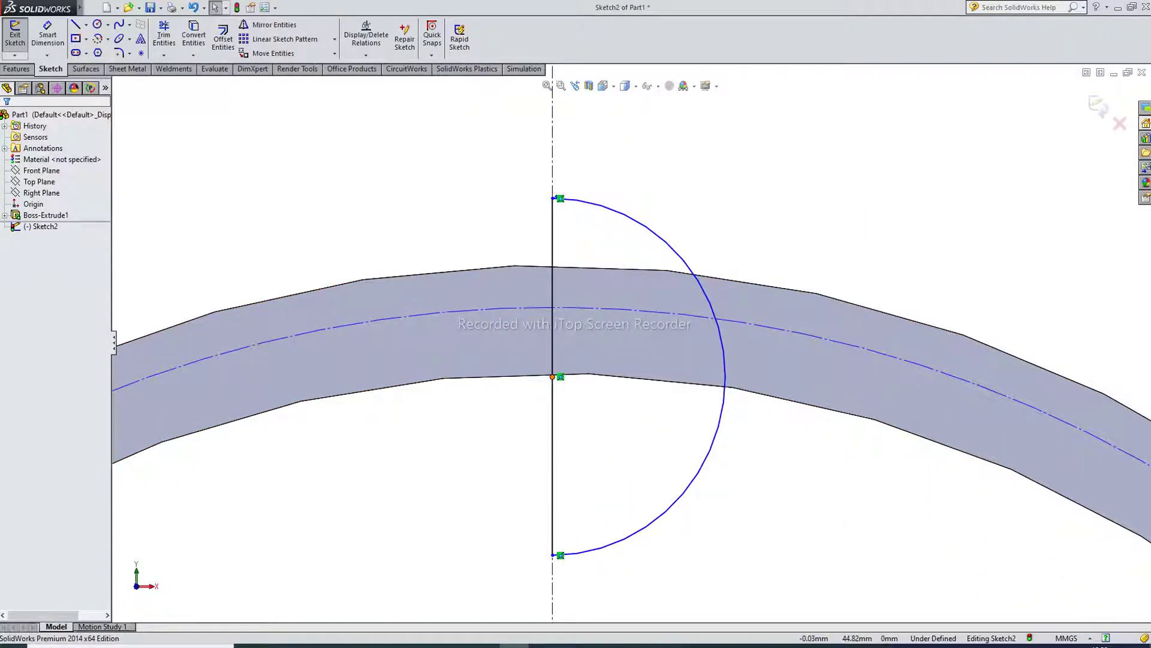
click(552, 377)
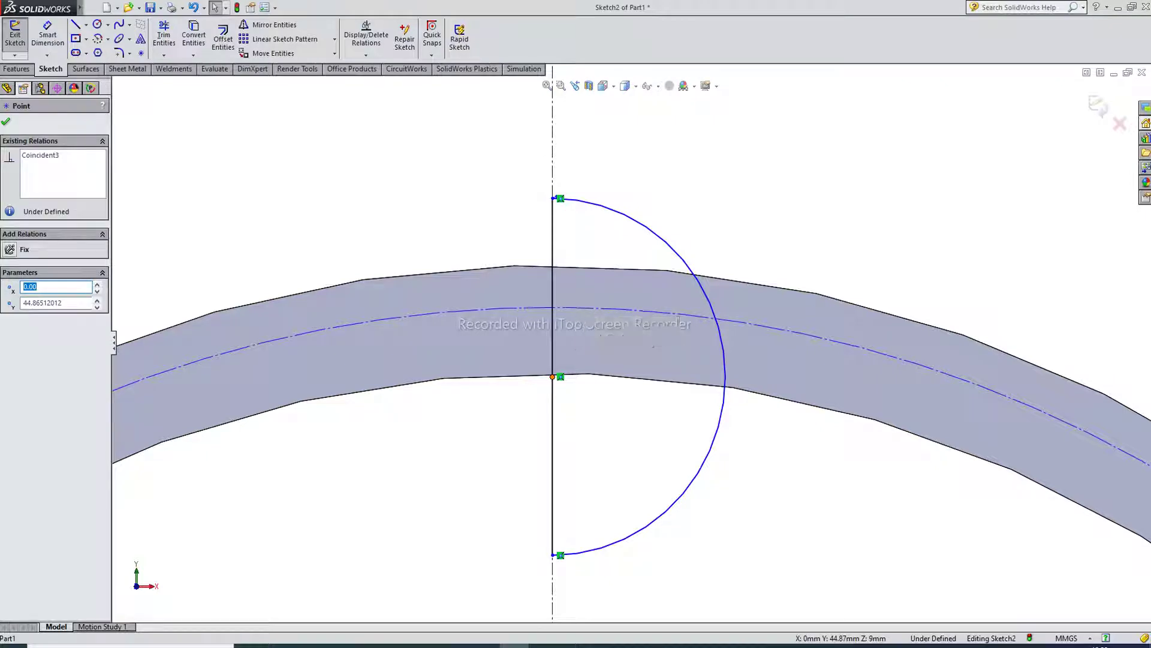
ctrl+click(614, 310)
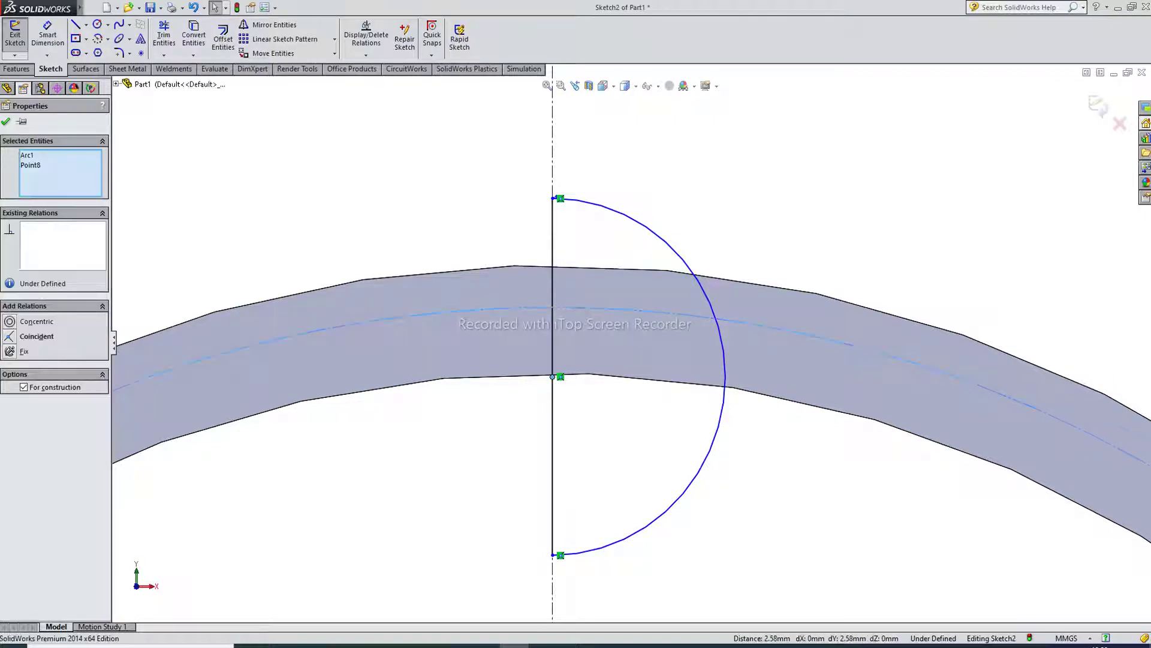
mouse_move(591, 264)
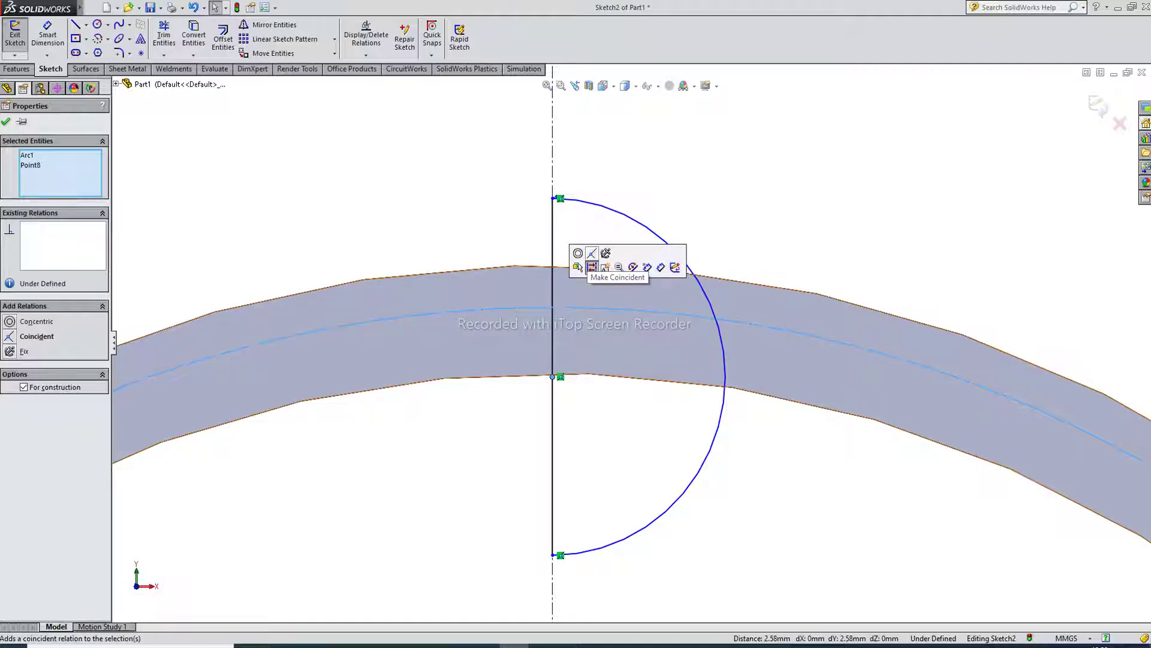
click(592, 267)
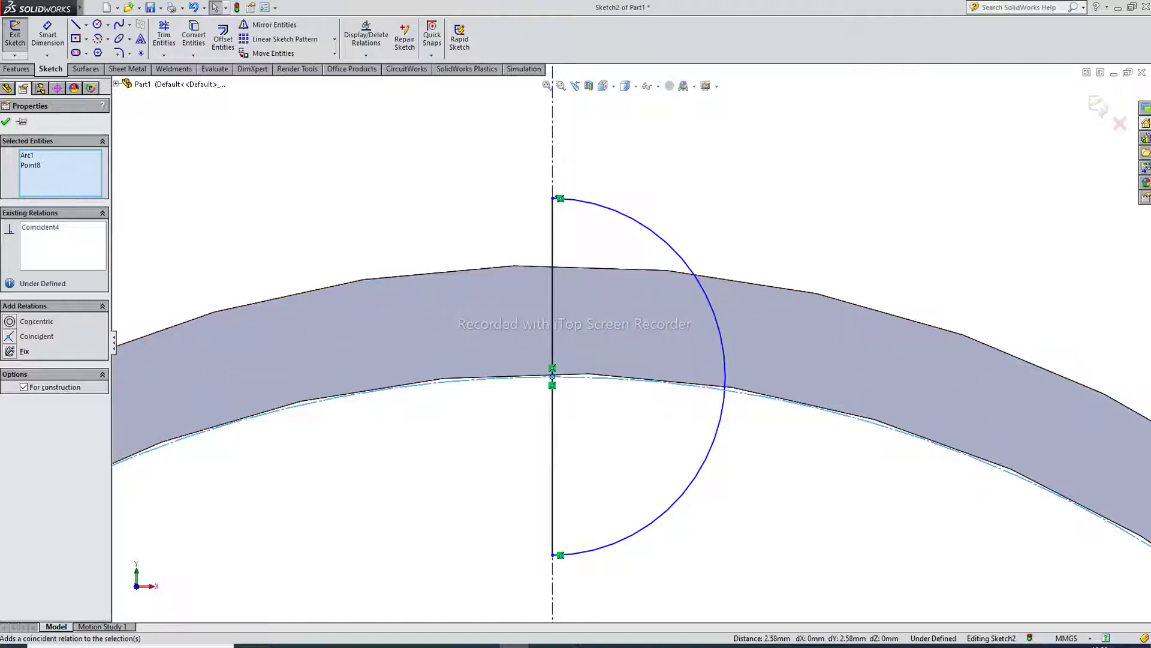
key(Escape)
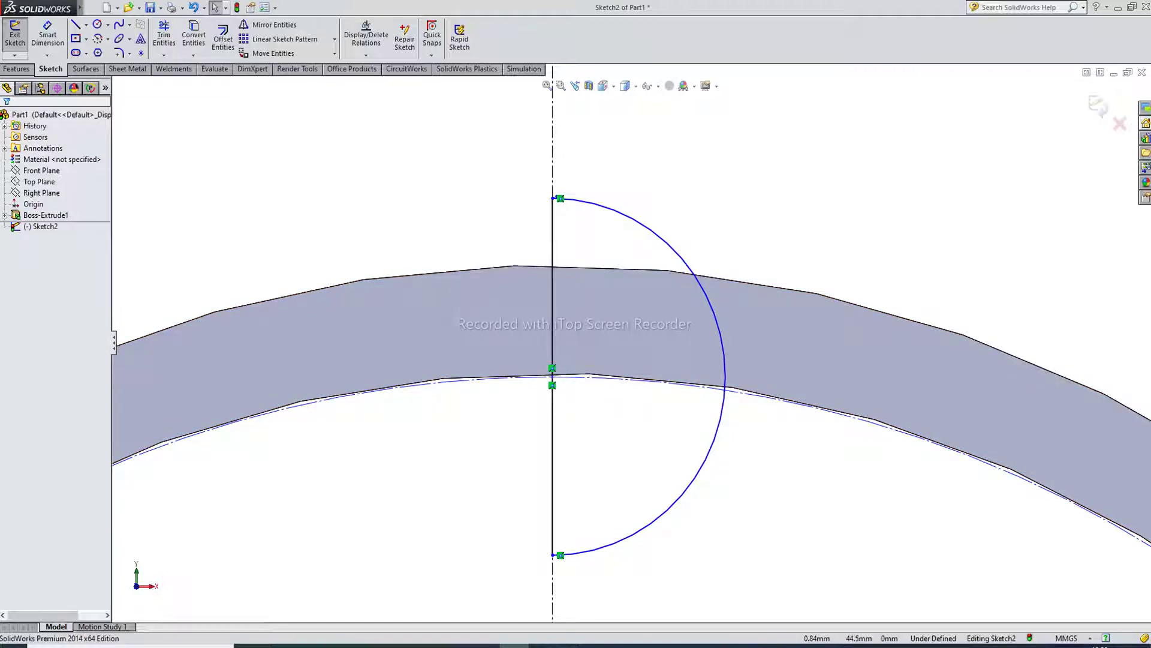
Step: Enlarge the construction circle freehand to about 94 mm in diameter, moving the half-circle's centre to the middle of the ring wall
scroll(512, 382, down, 2)
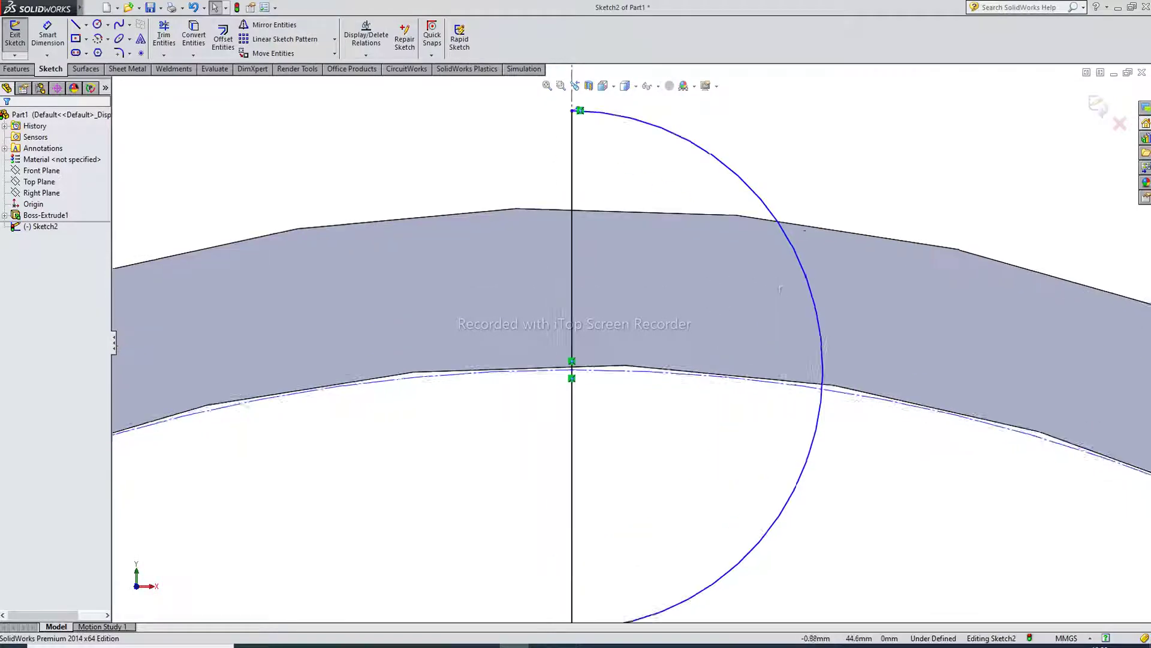
scroll(509, 382, down, 1)
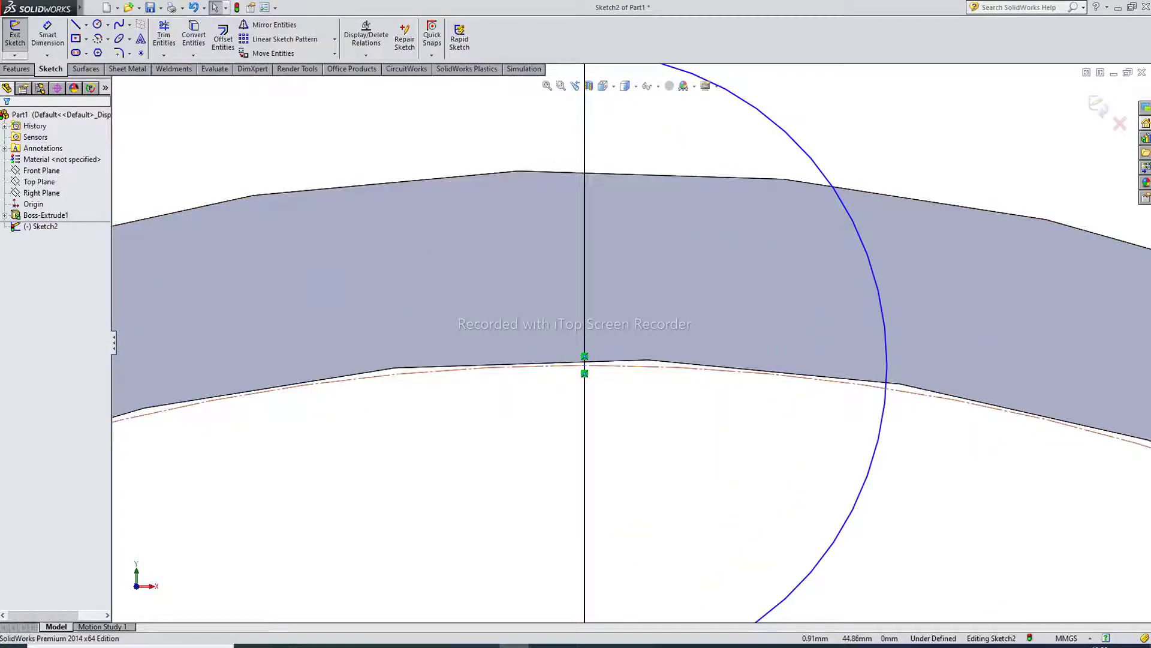
scroll(632, 334, up, 5)
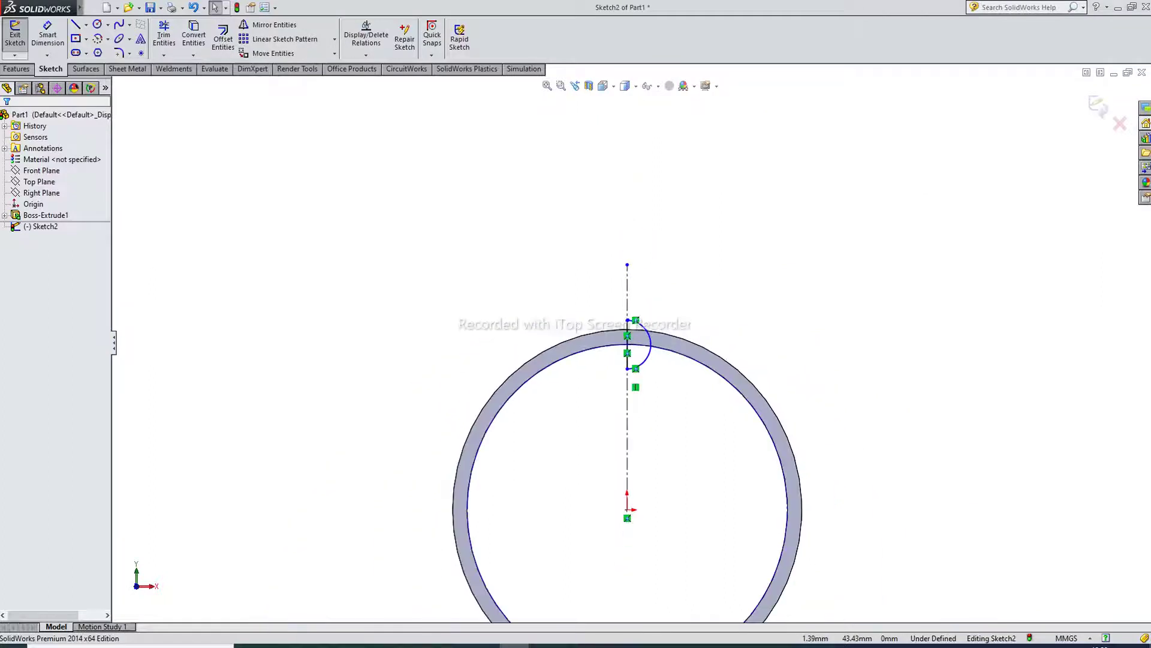
scroll(628, 333, up, 3)
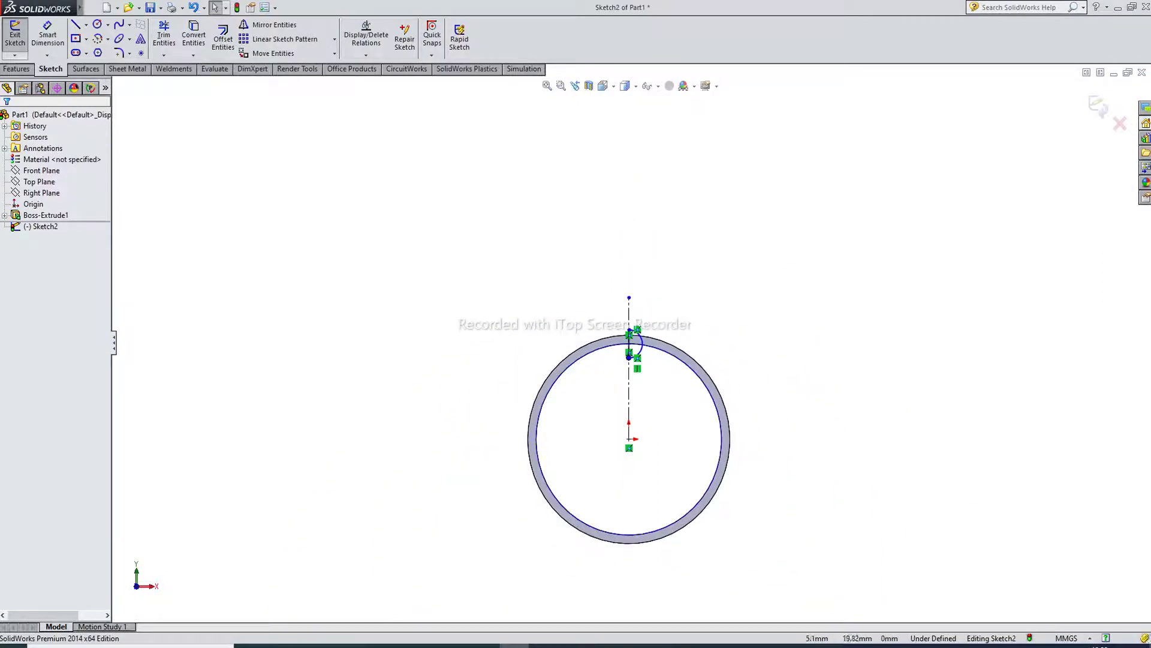
scroll(645, 394, down, 4)
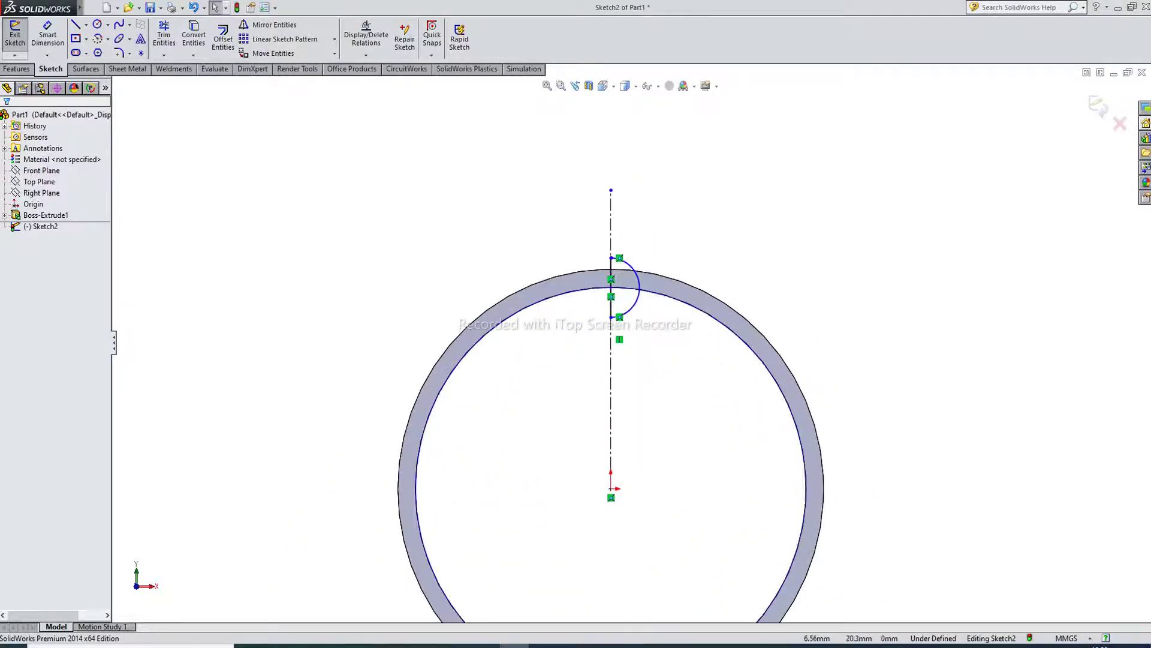
scroll(641, 397, down, 4)
scroll(626, 335, up, 3)
scroll(585, 231, down, 6)
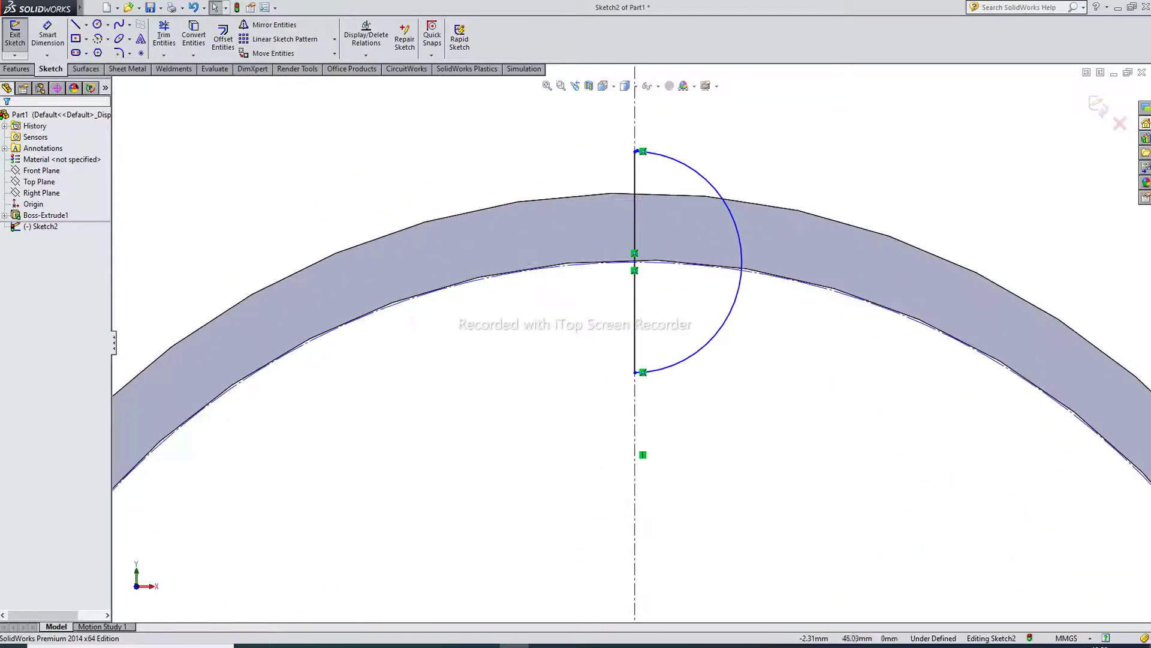
scroll(589, 220, down, 1)
drag(581, 254, 602, 229)
key(Escape)
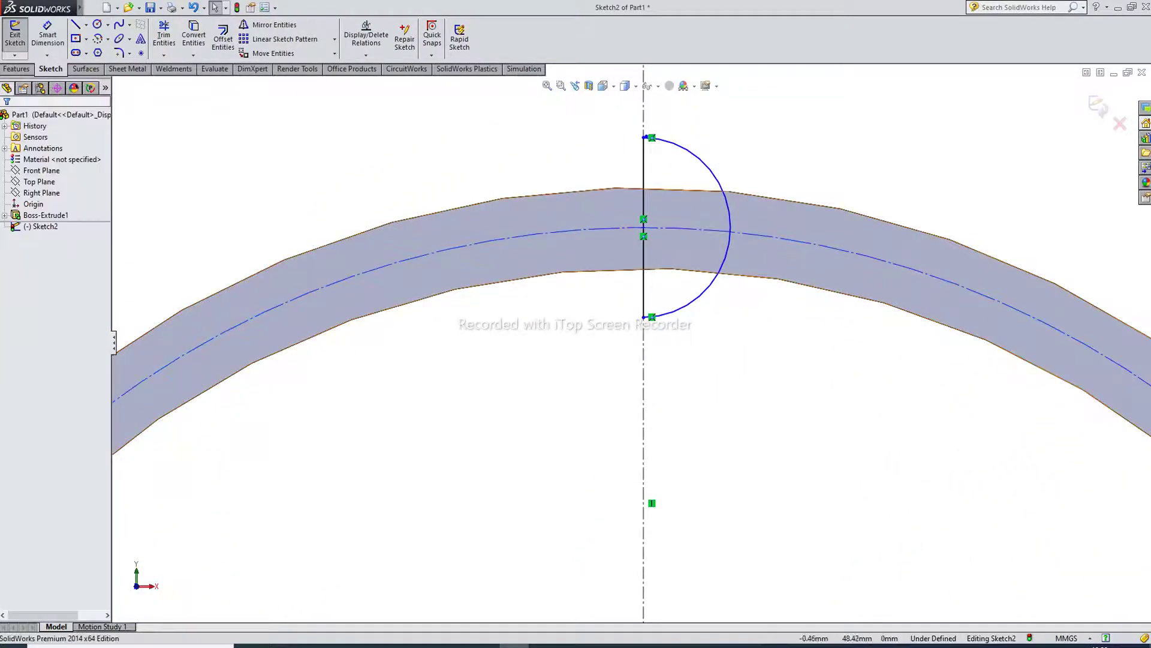
Step: Dimension the construction circle's diameter at 94 mm
click(48, 35)
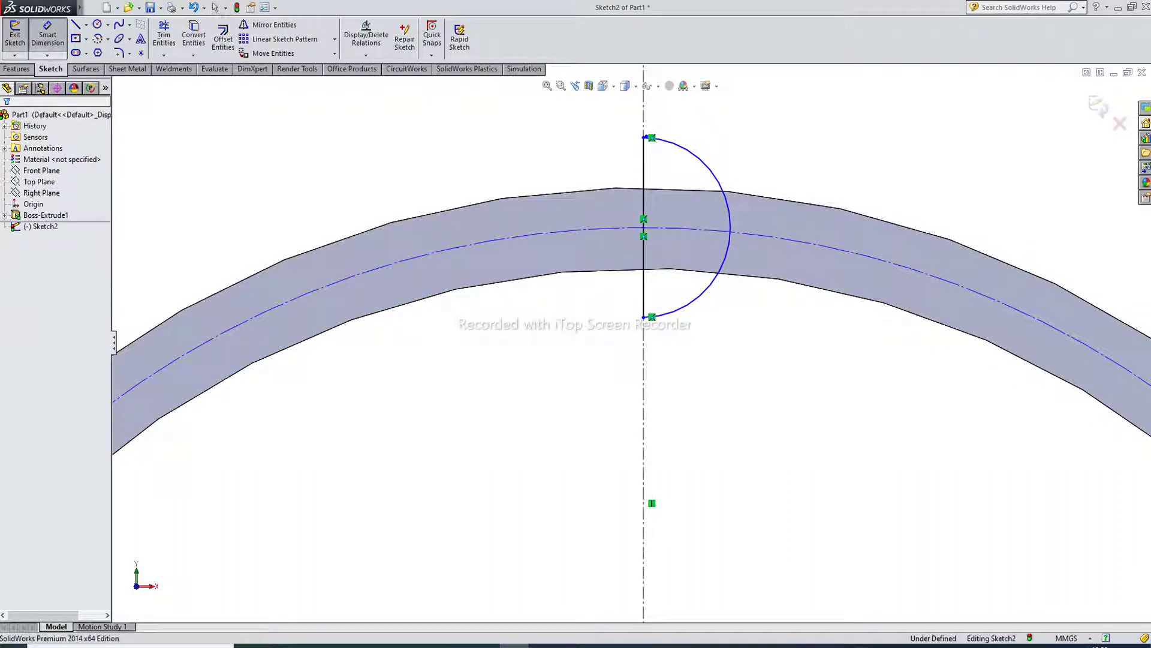
click(489, 238)
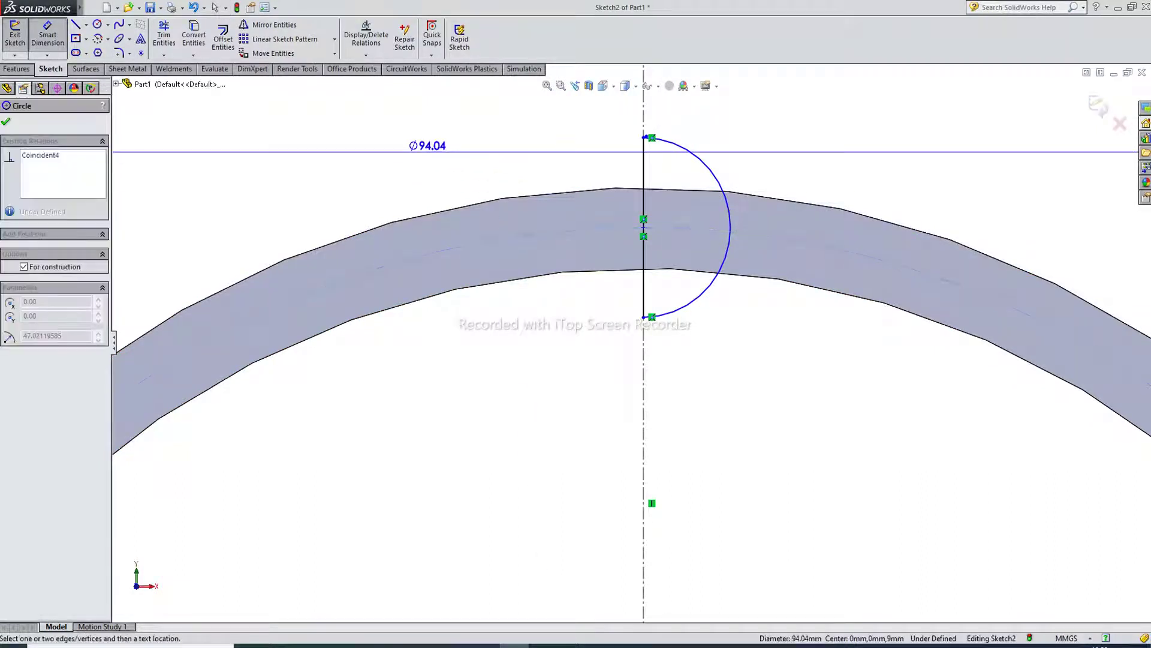
scroll(387, 148, up, 4)
scroll(631, 348, down, 3)
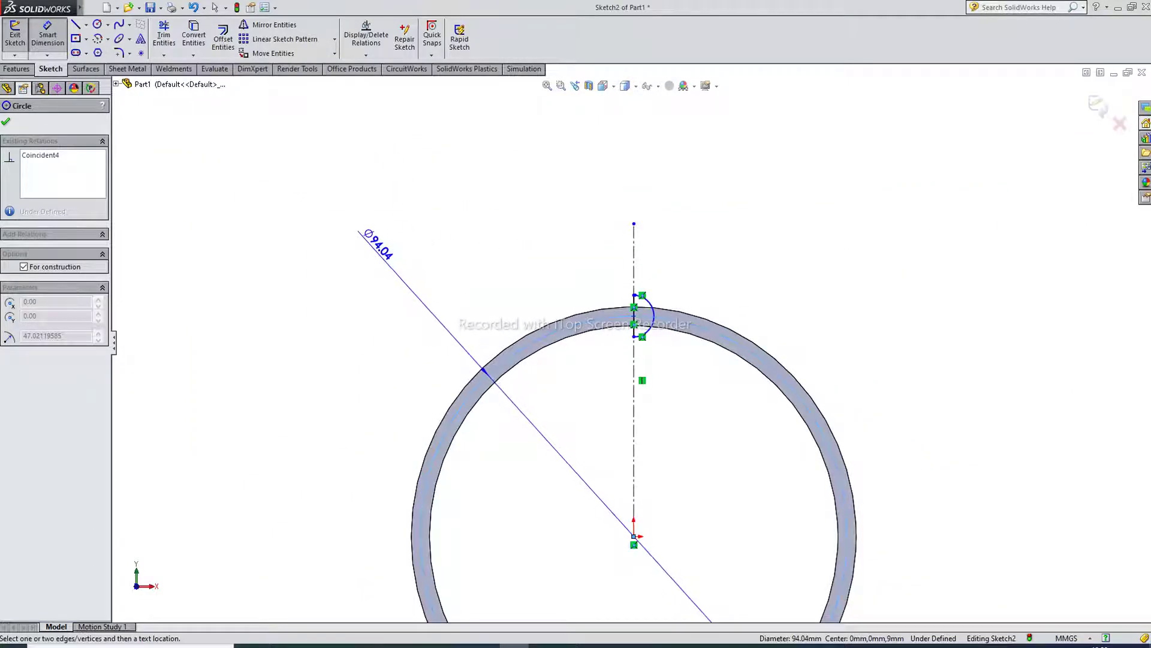
click(377, 243)
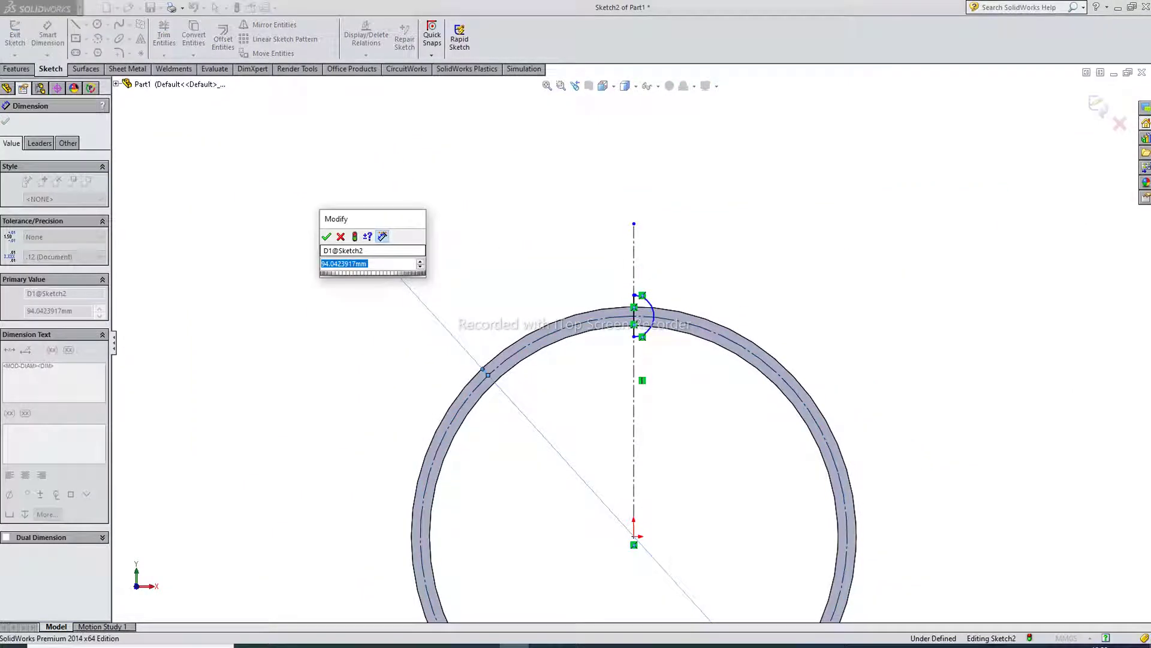
text(94)
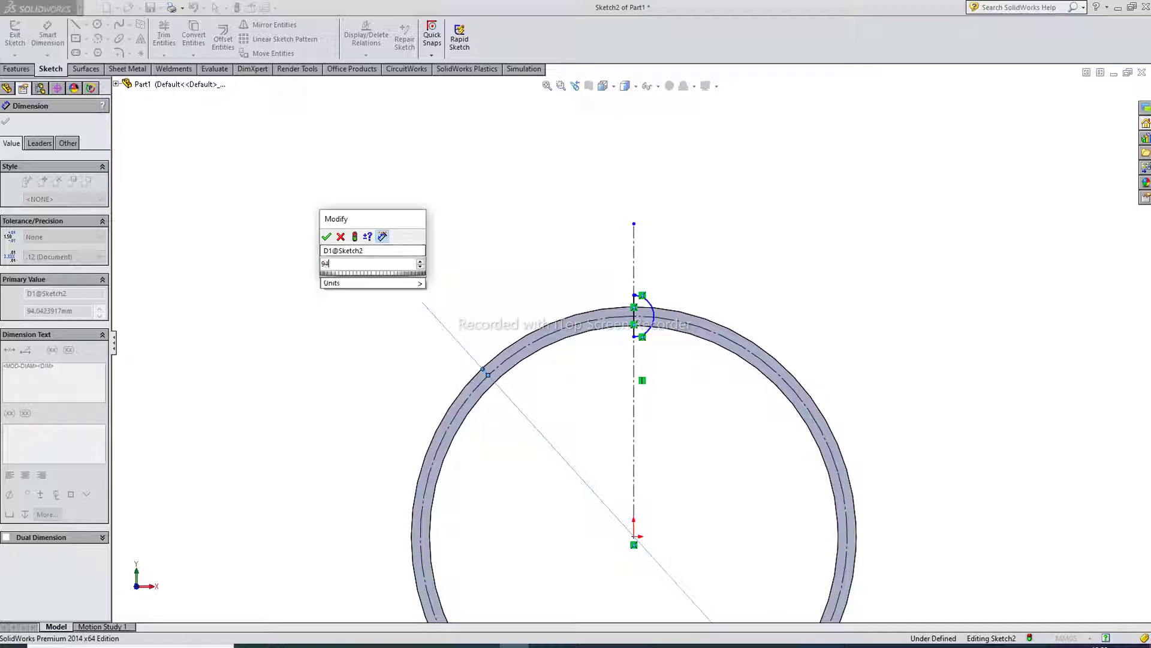
key(Return)
key(Escape)
Step: Delete the two existing relations at the half-circle's centre point on the construction circle
scroll(661, 359, down, 6)
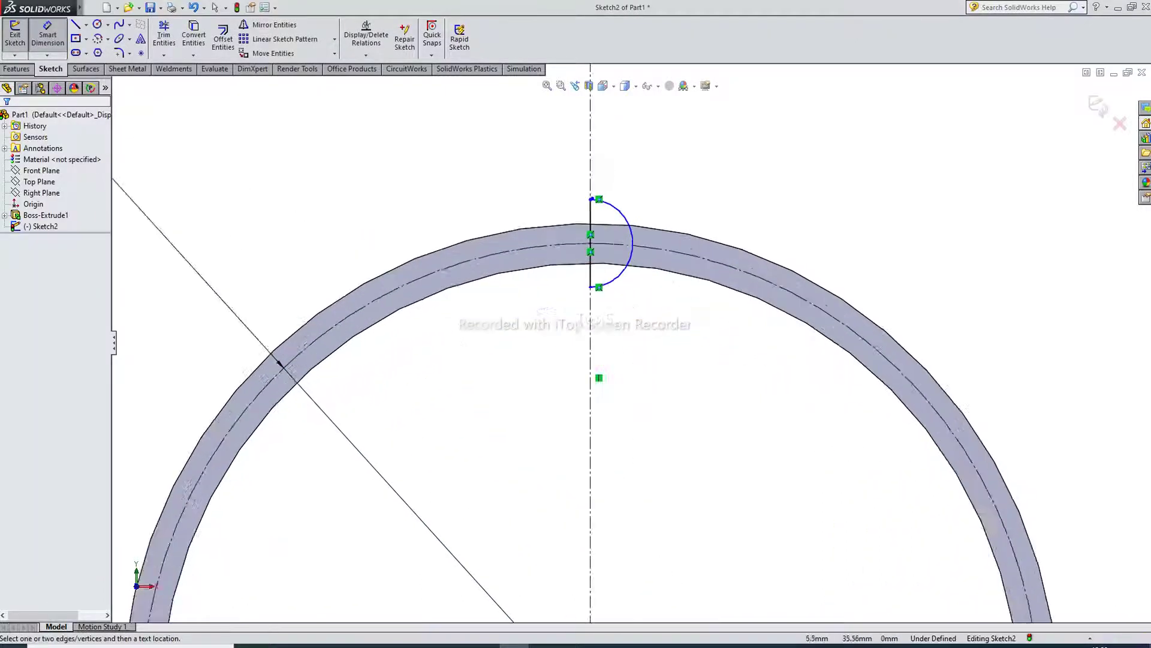
right_click(700, 136)
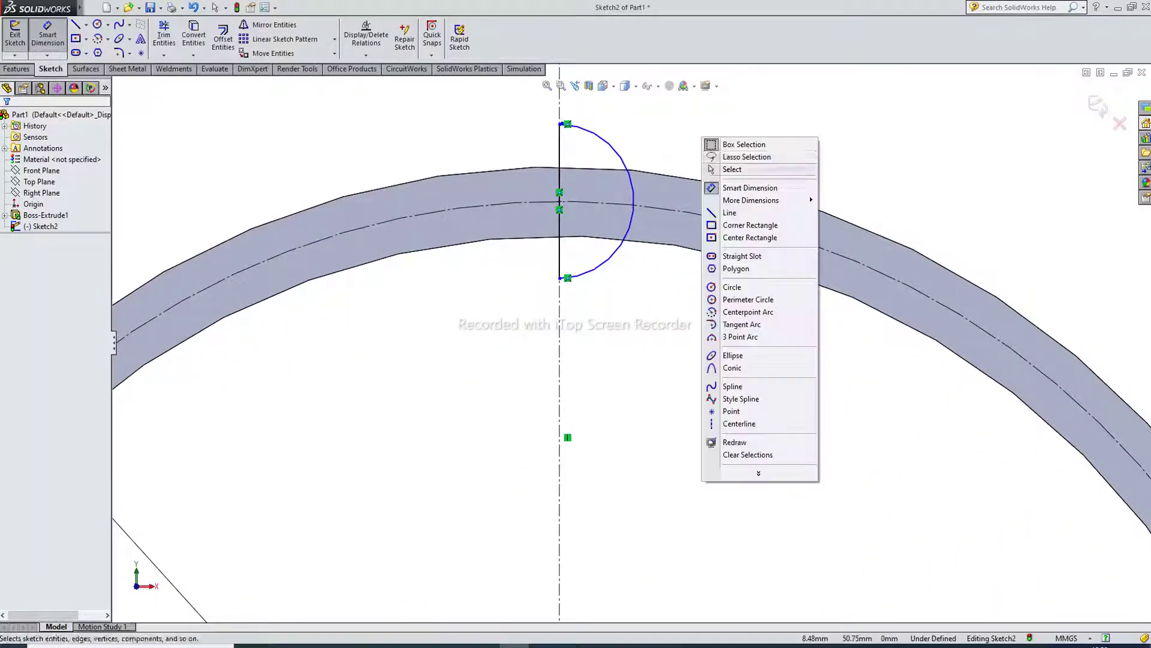
click(732, 169)
click(560, 193)
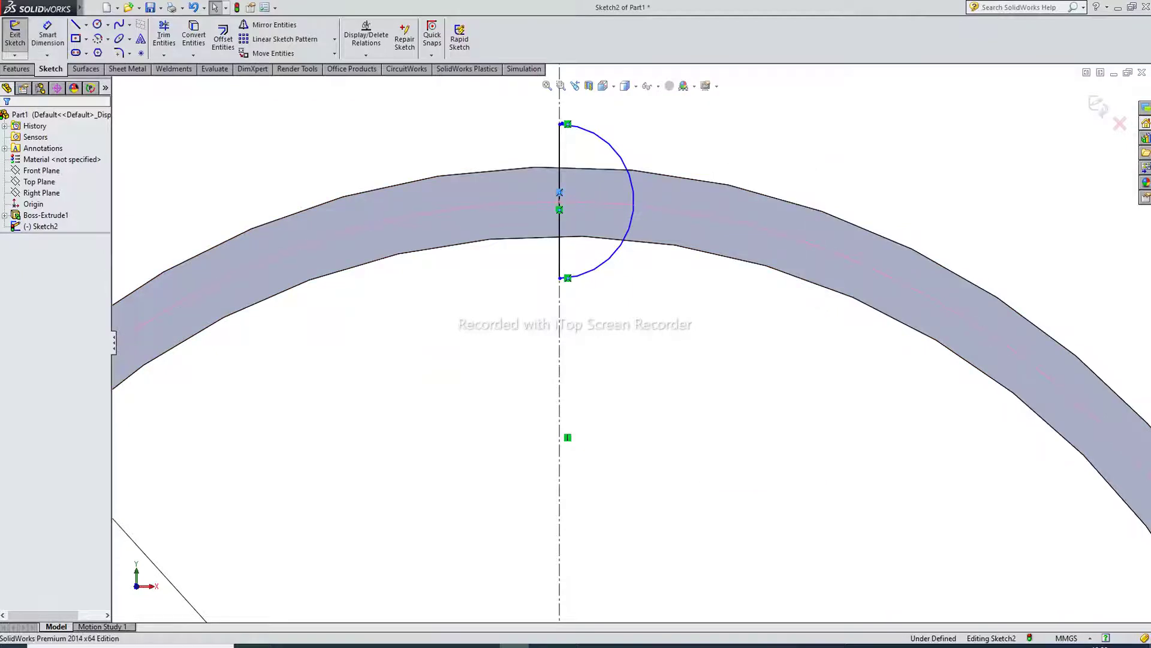
key(Delete)
click(566, 201)
key(Delete)
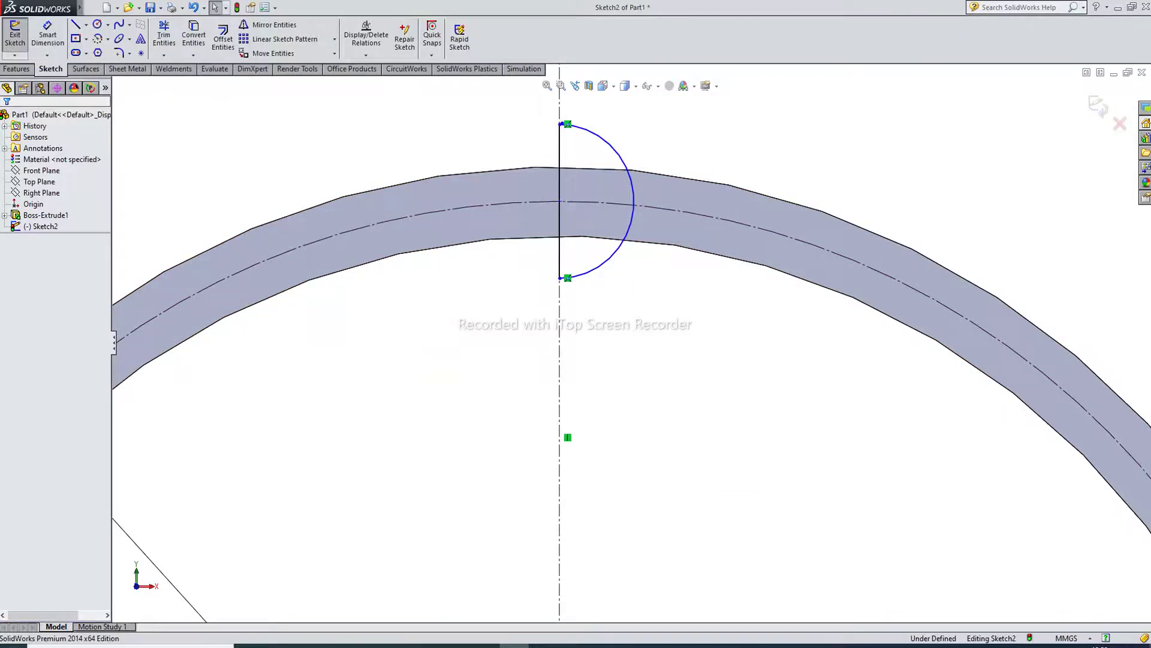
Step: Add a coincident relation between the half-circle's centre point and the construction circle
scroll(551, 180, down, 3)
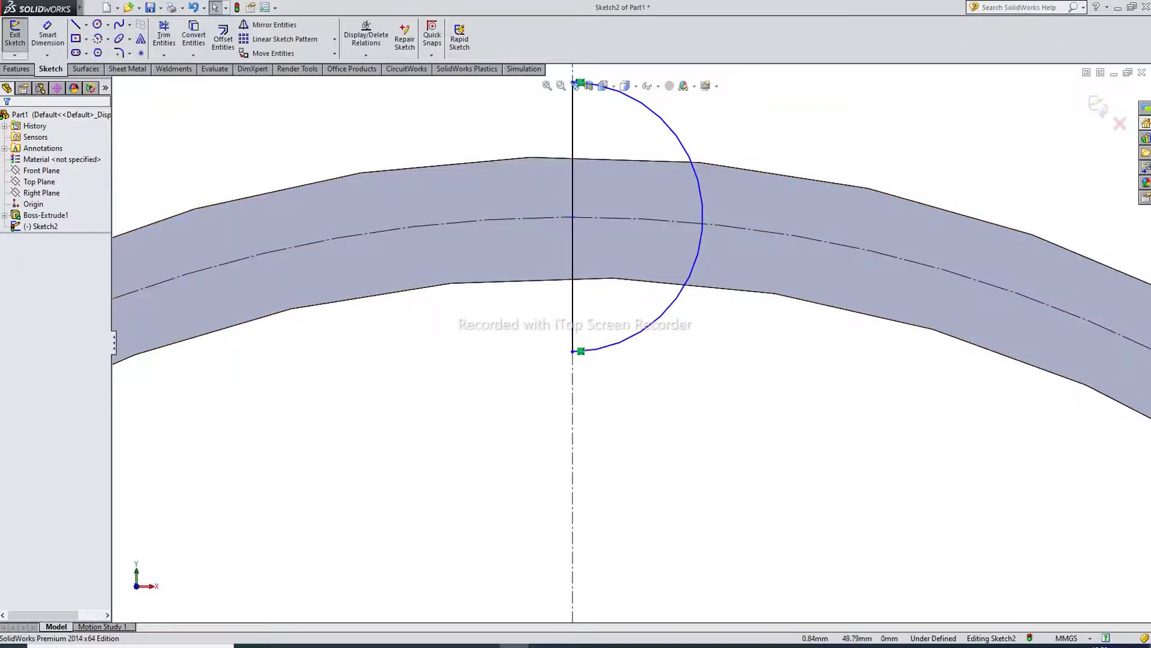
scroll(599, 354, down, 5)
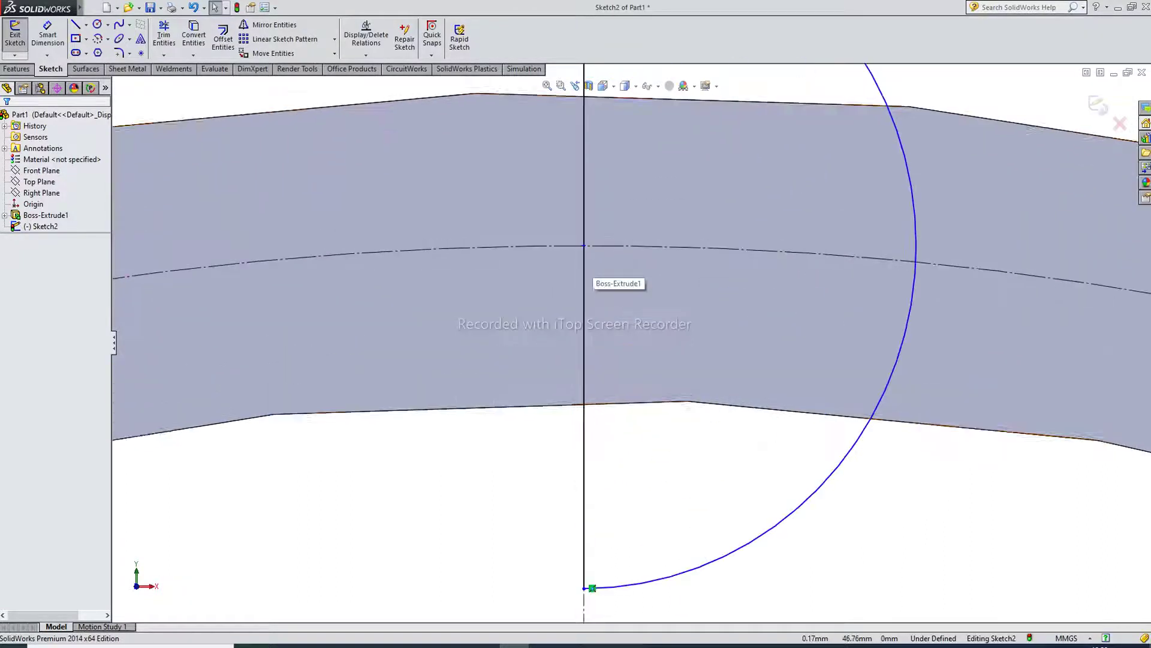
click(583, 245)
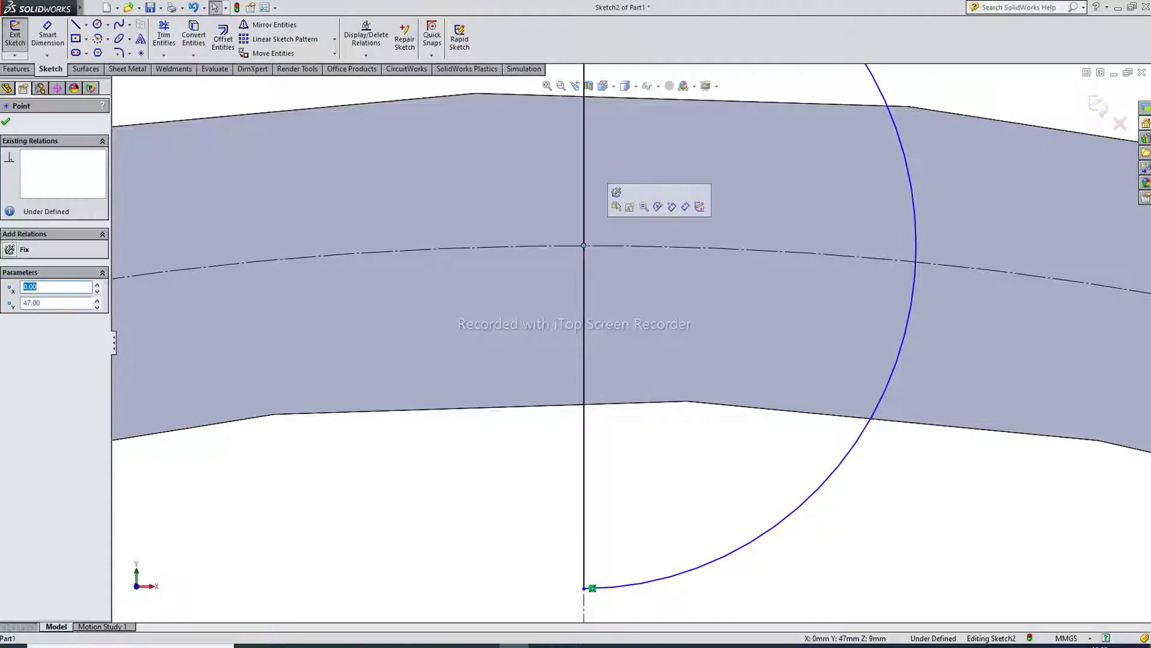
ctrl+click(560, 246)
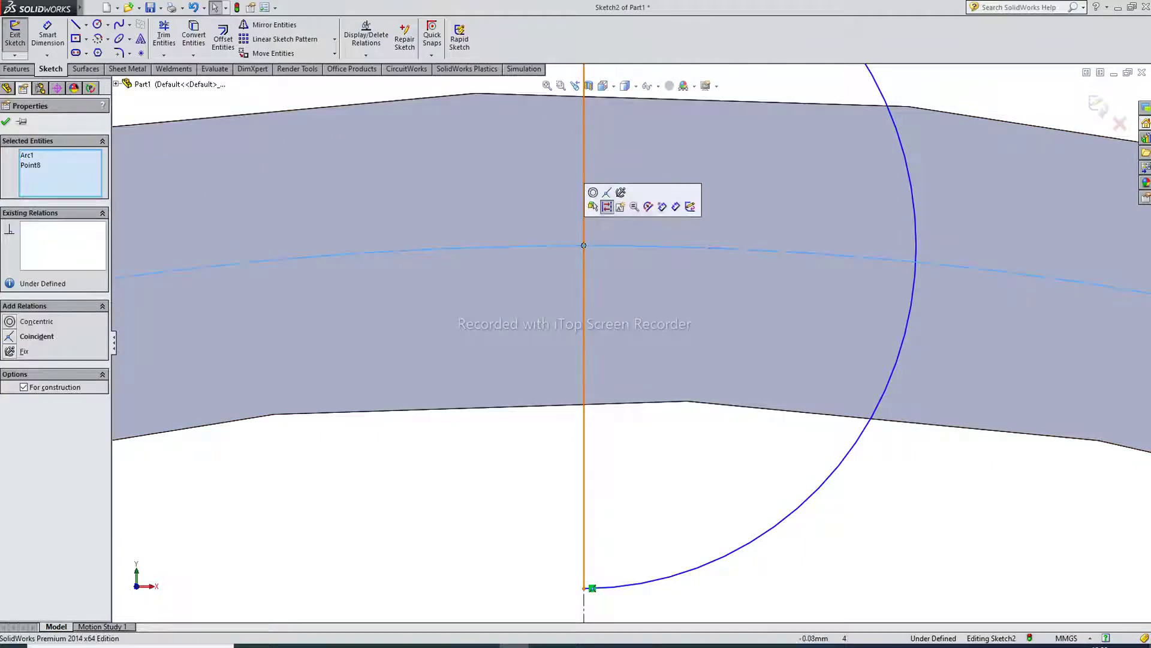
click(606, 206)
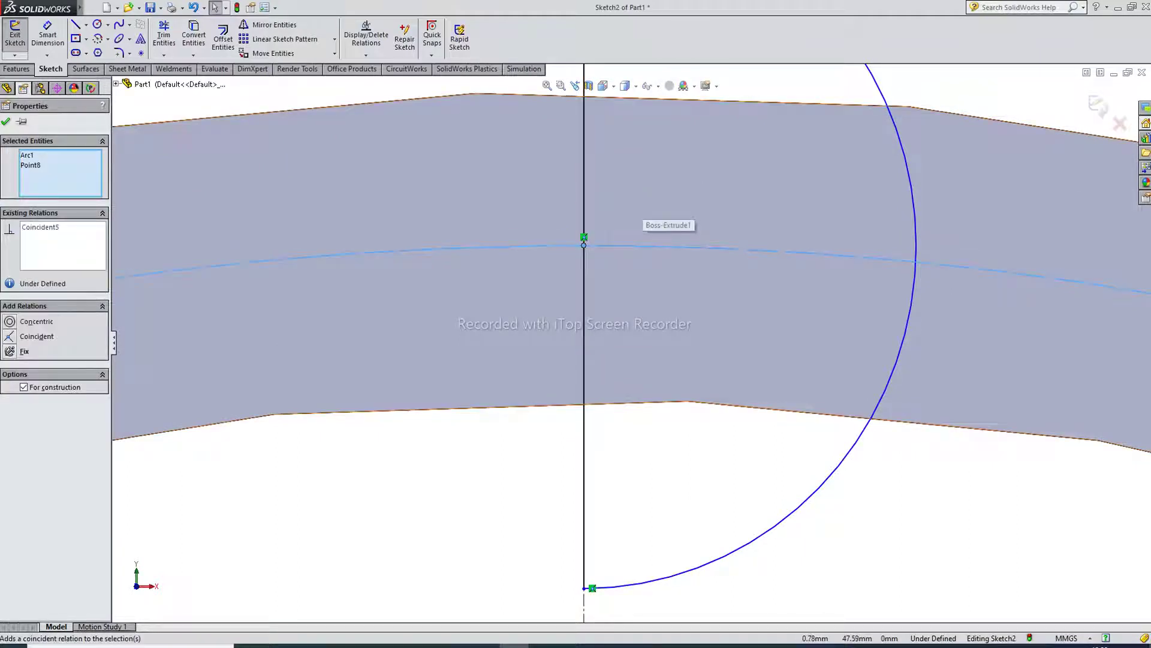
scroll(631, 341, up, 3)
key(Escape)
scroll(645, 407, up, 2)
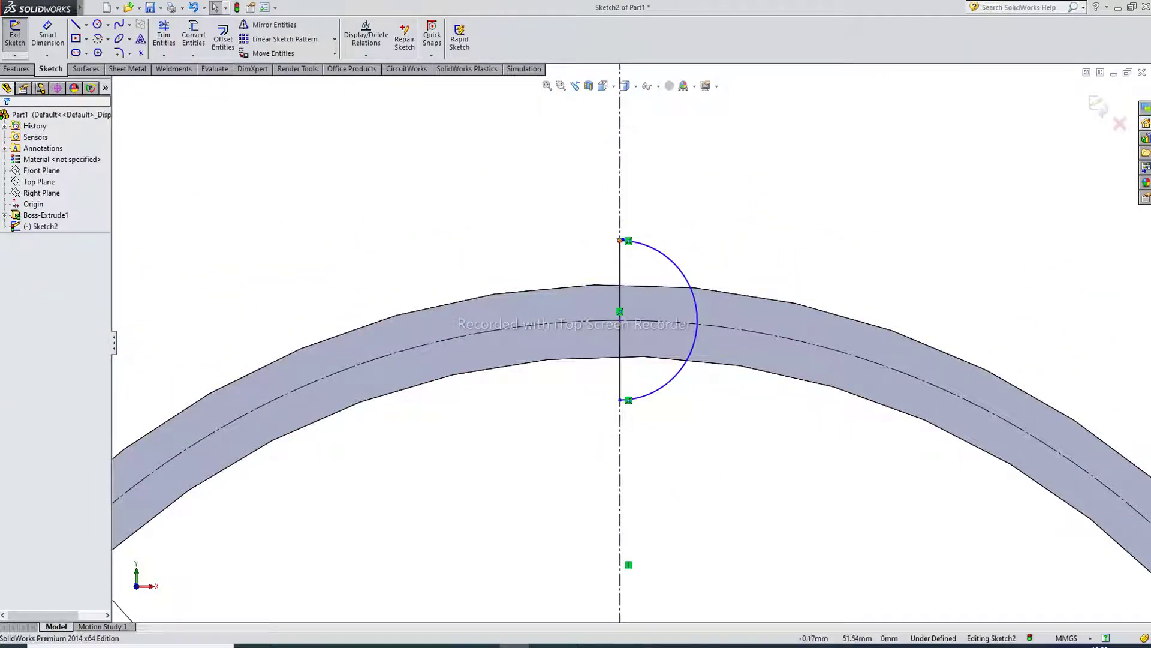
Step: Delete the tiny stray line segment at the upper endpoint of the half-circle
scroll(636, 228, down, 5)
scroll(660, 197, down, 2)
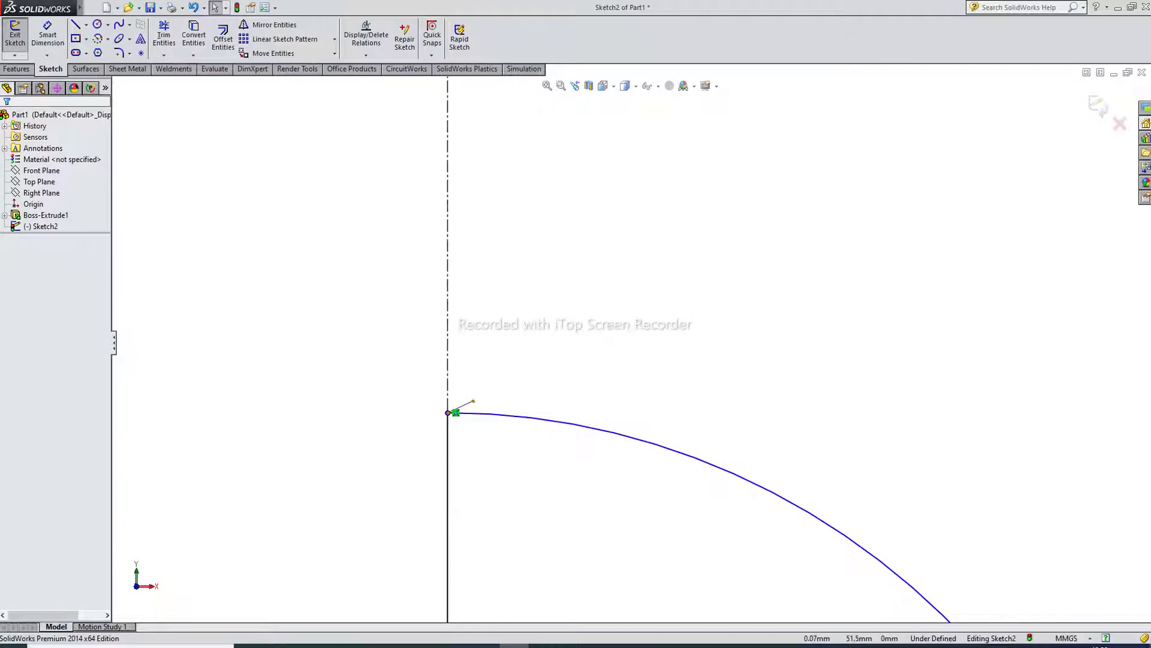
click(462, 406)
key(Delete)
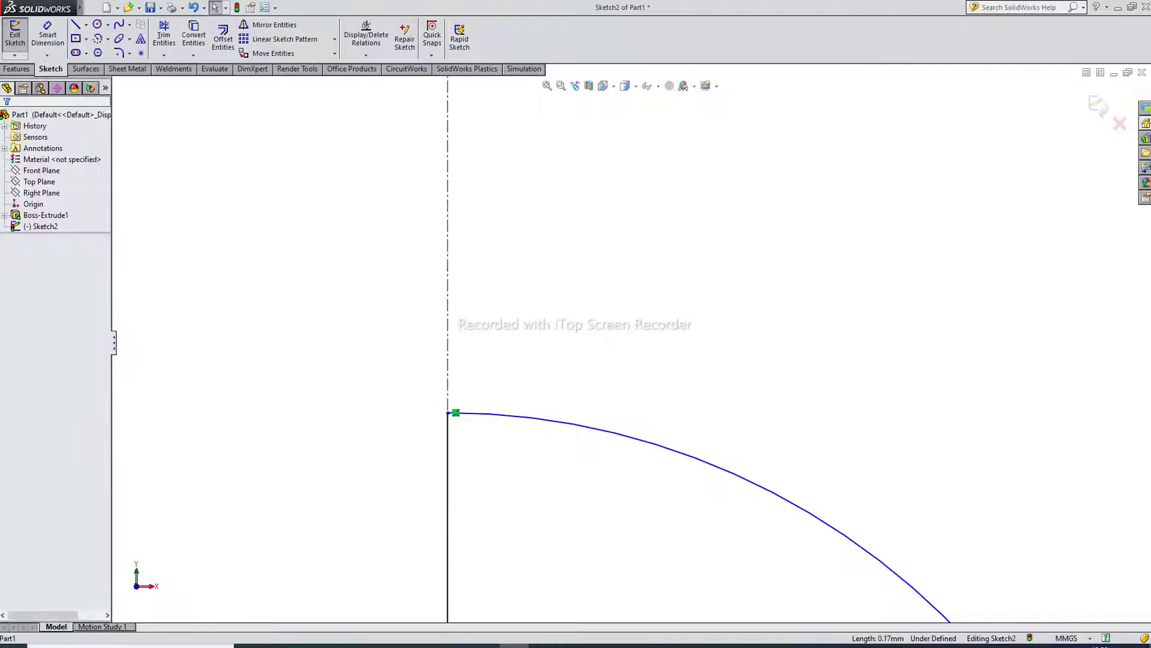
scroll(632, 343, up, 10)
scroll(631, 334, up, 5)
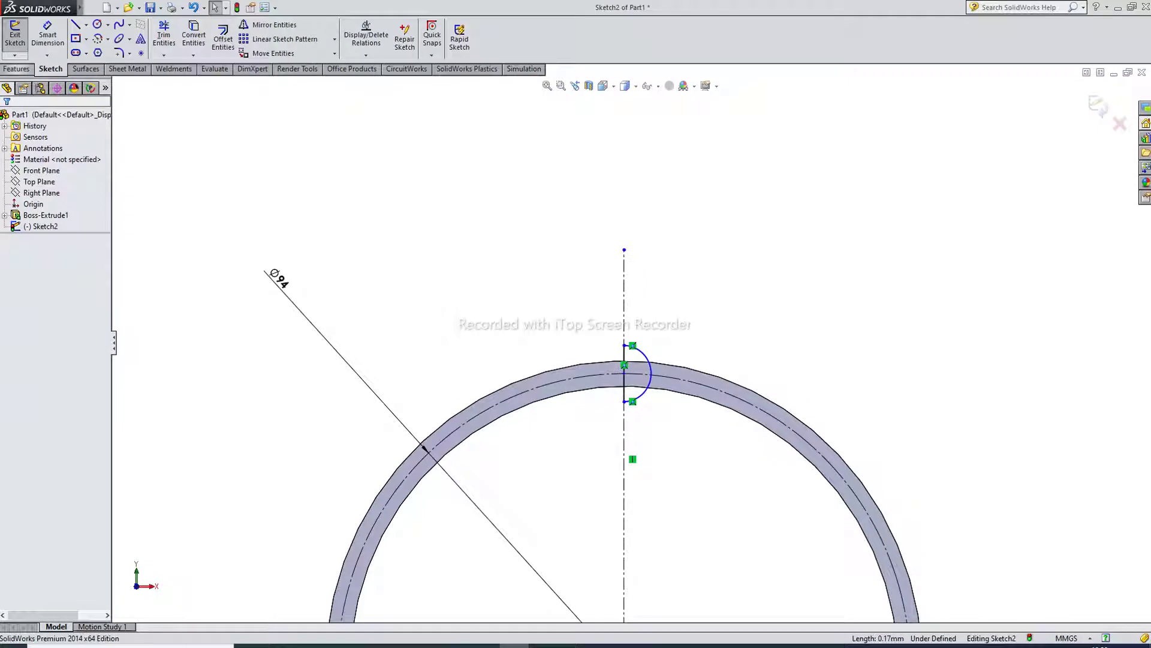
click(16, 68)
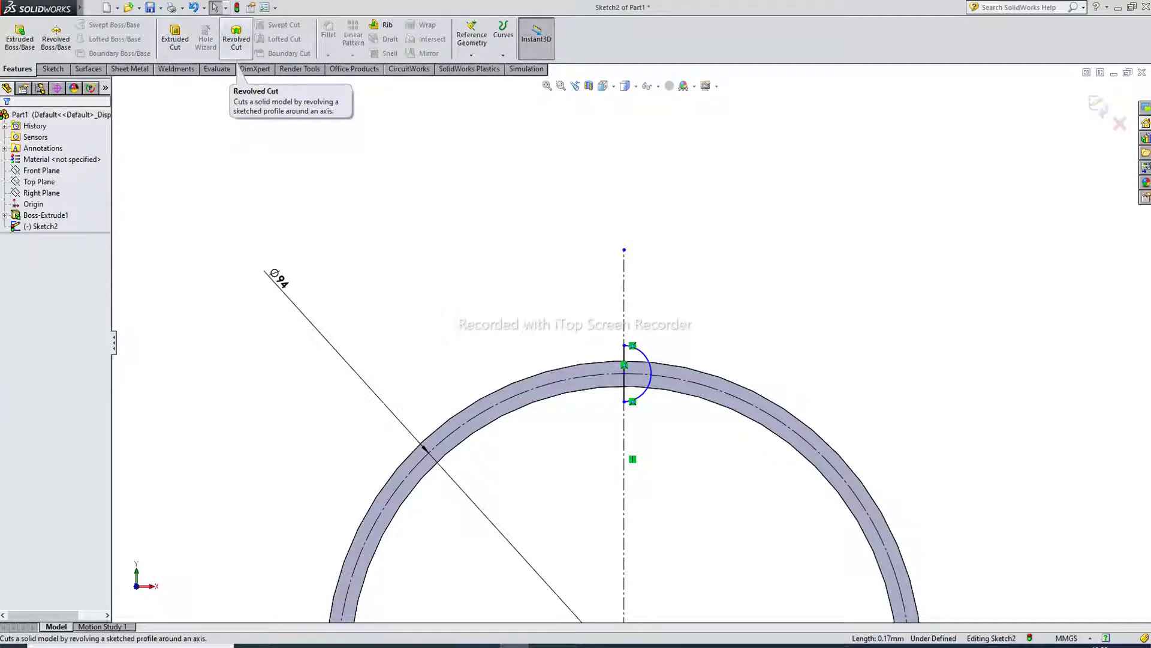
click(238, 60)
scroll(695, 387, down, 1)
middle_drag(696, 387, 671, 404)
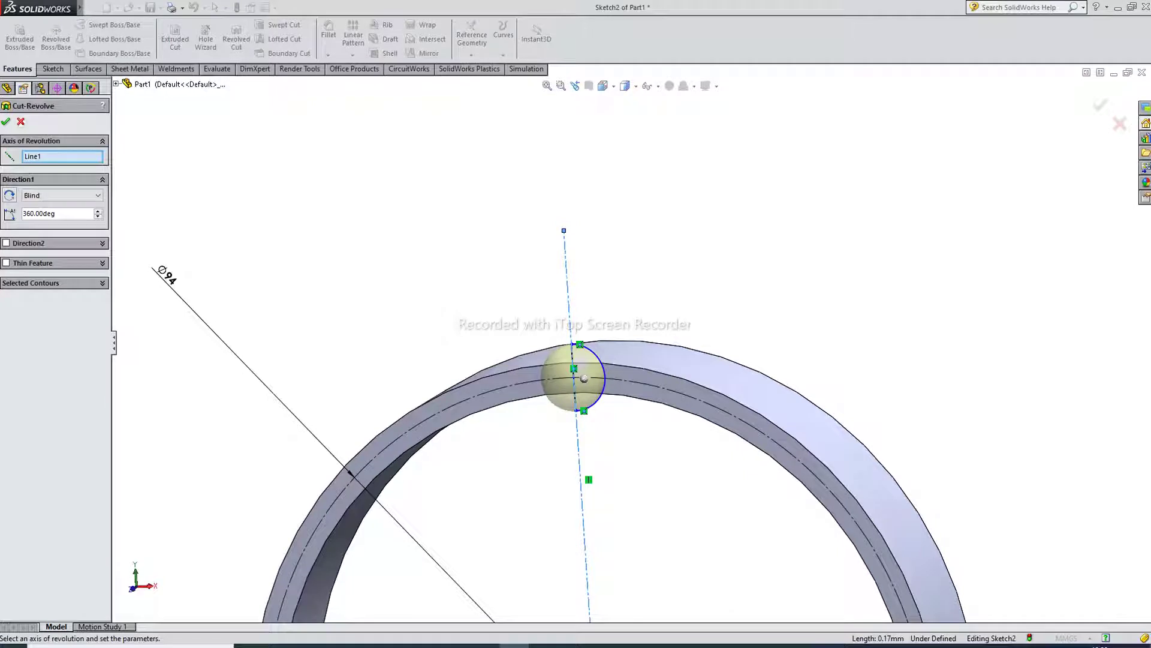
click(20, 122)
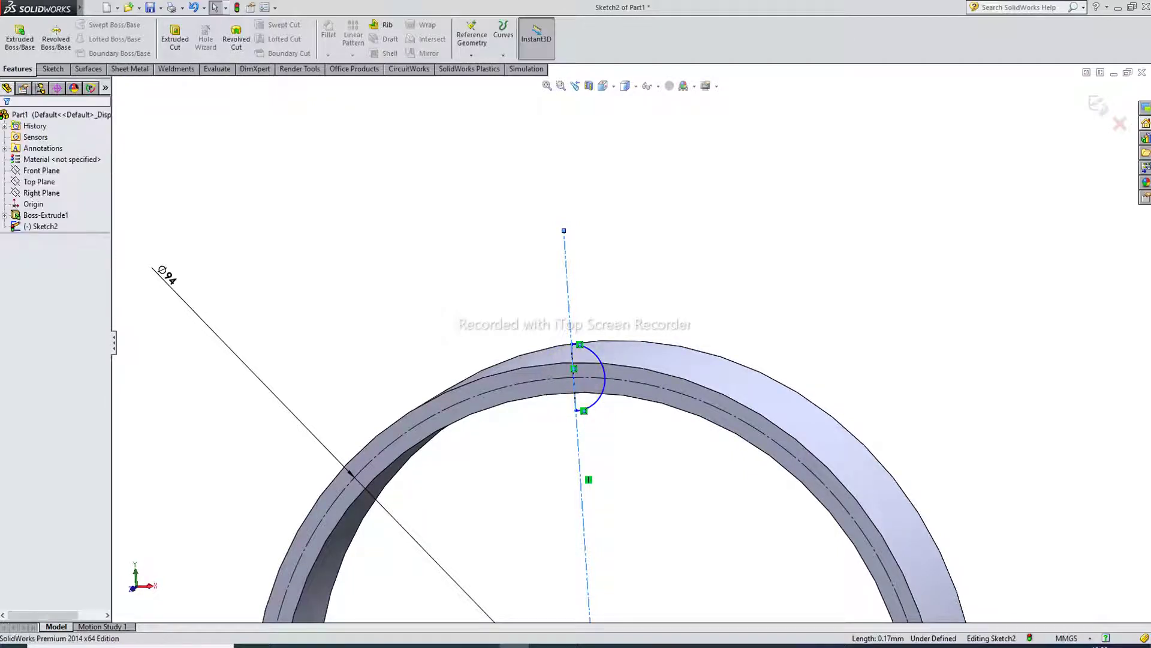
Step: Dimension the half-circle's arc with a radius of 13 mm
click(53, 68)
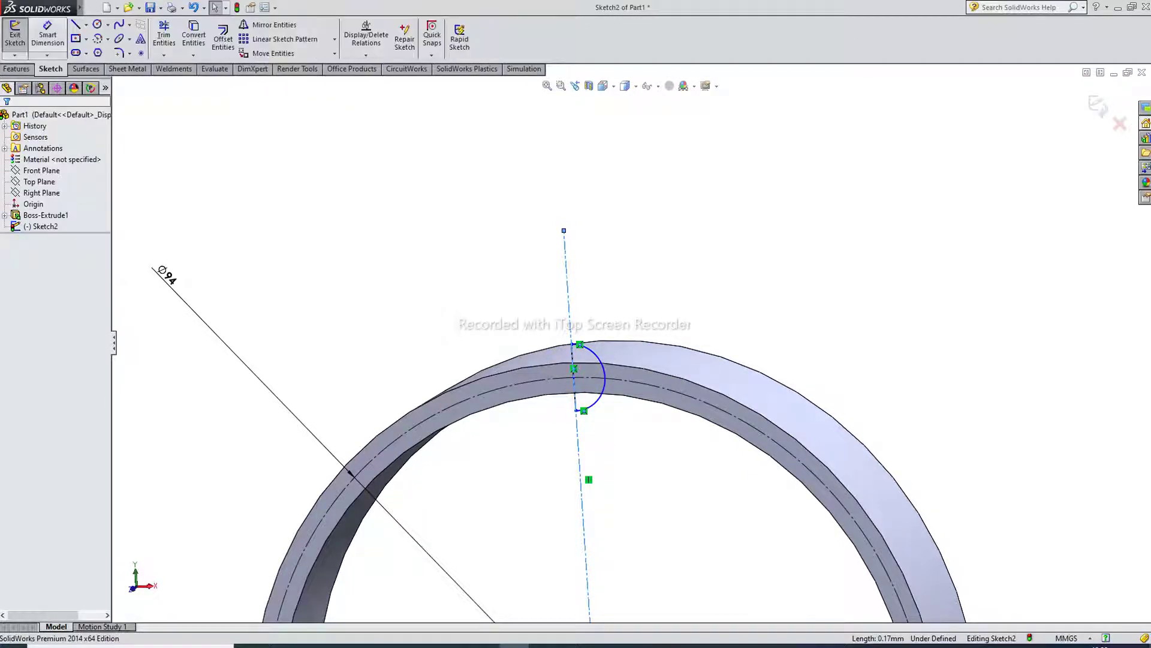
click(47, 35)
click(600, 393)
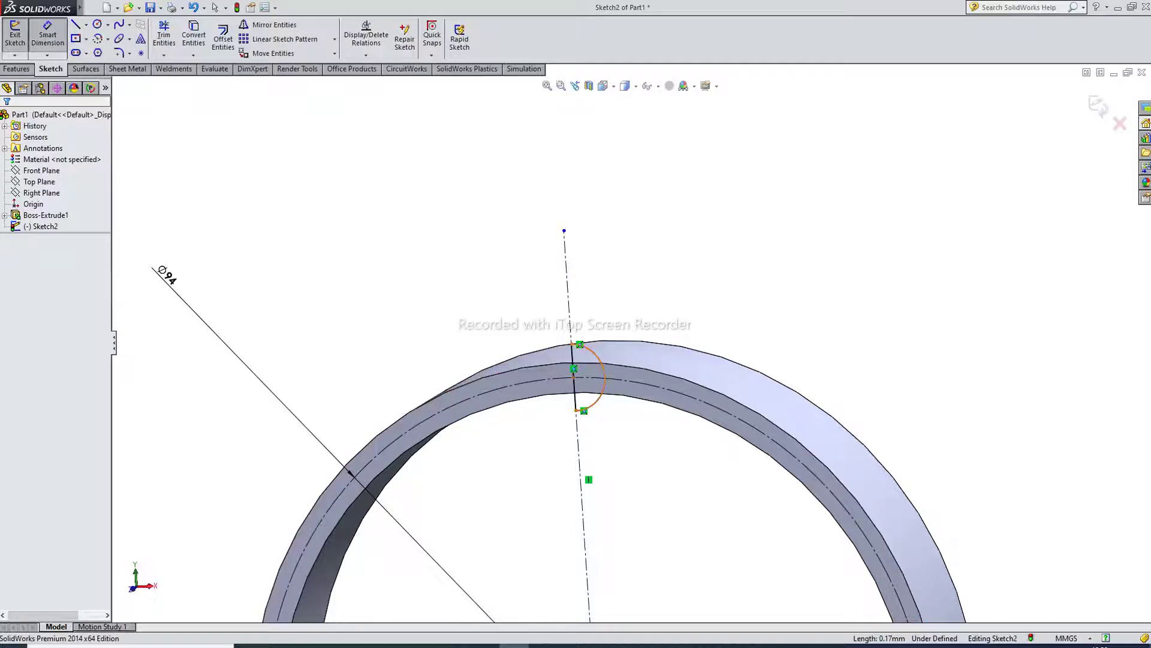
click(690, 282)
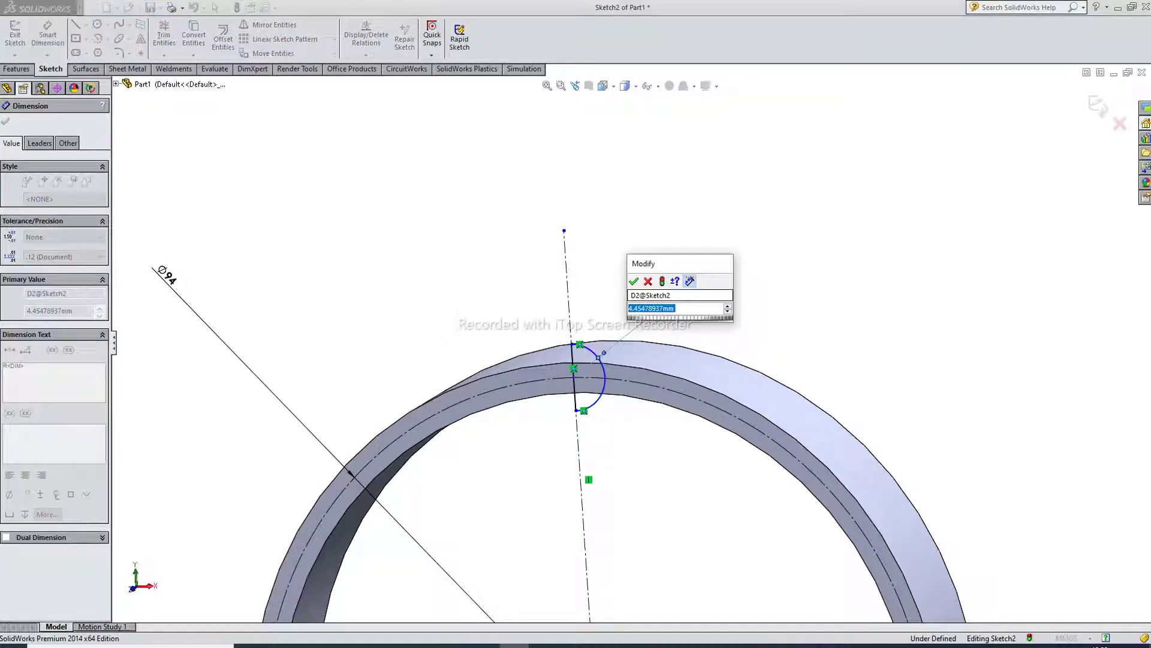
text(13)
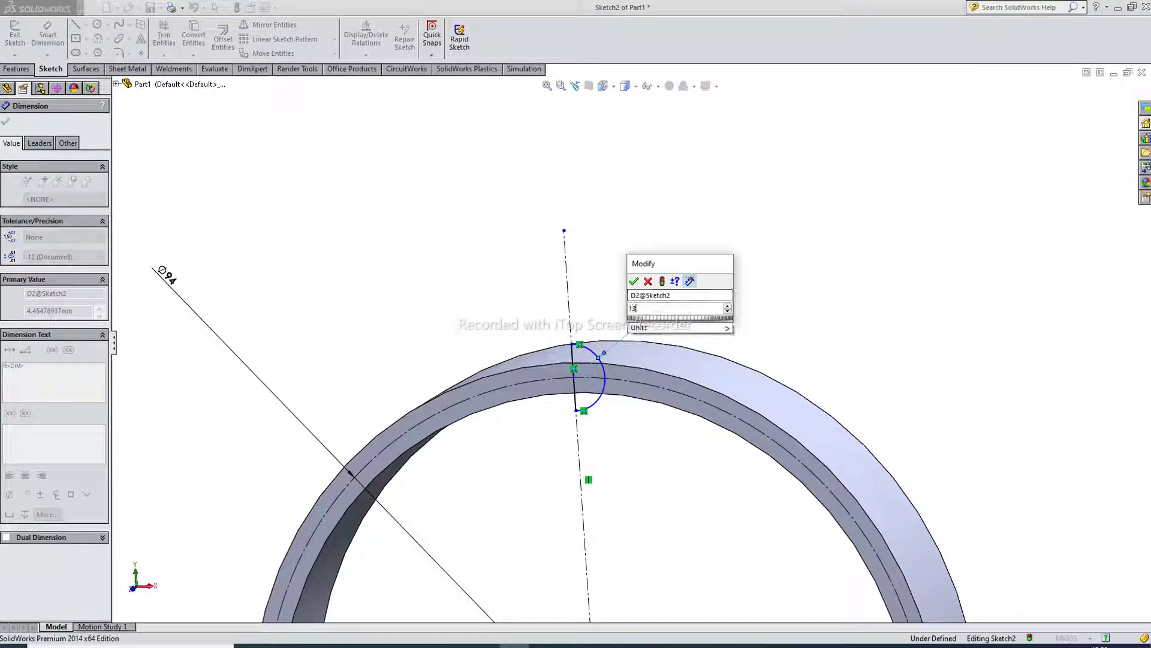
key(Return)
scroll(629, 336, up, 4)
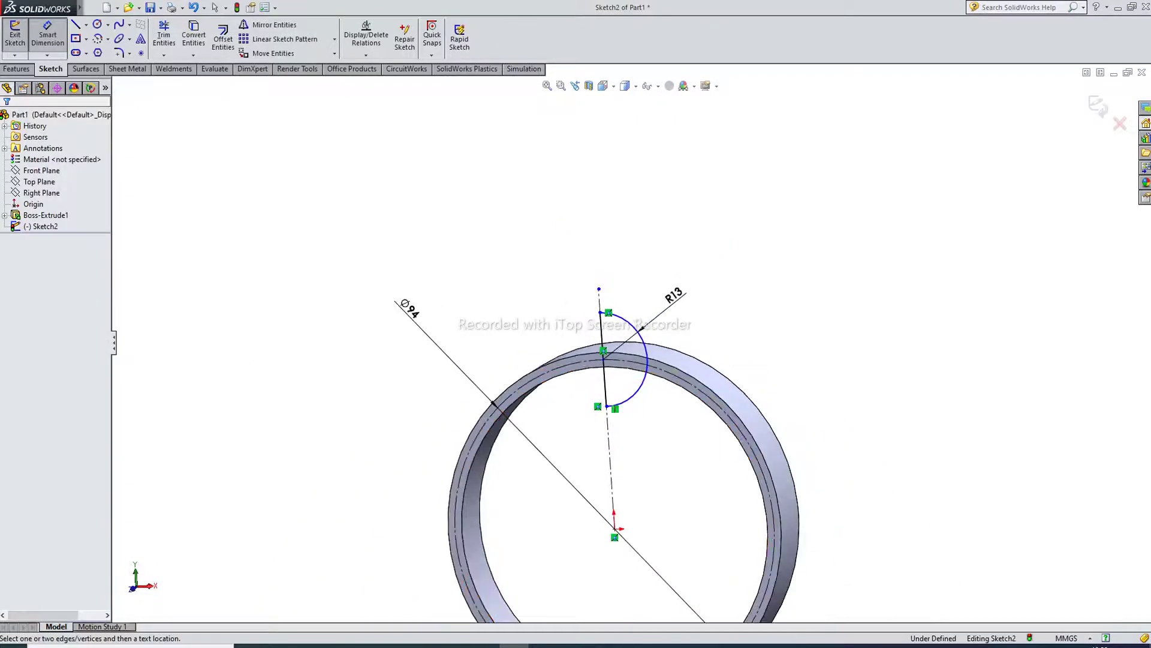
scroll(650, 441, down, 1)
mouse_move(650, 442)
middle_down()
mouse_move(695, 442)
mouse_move(673, 443)
mouse_move(604, 403)
middle_up()
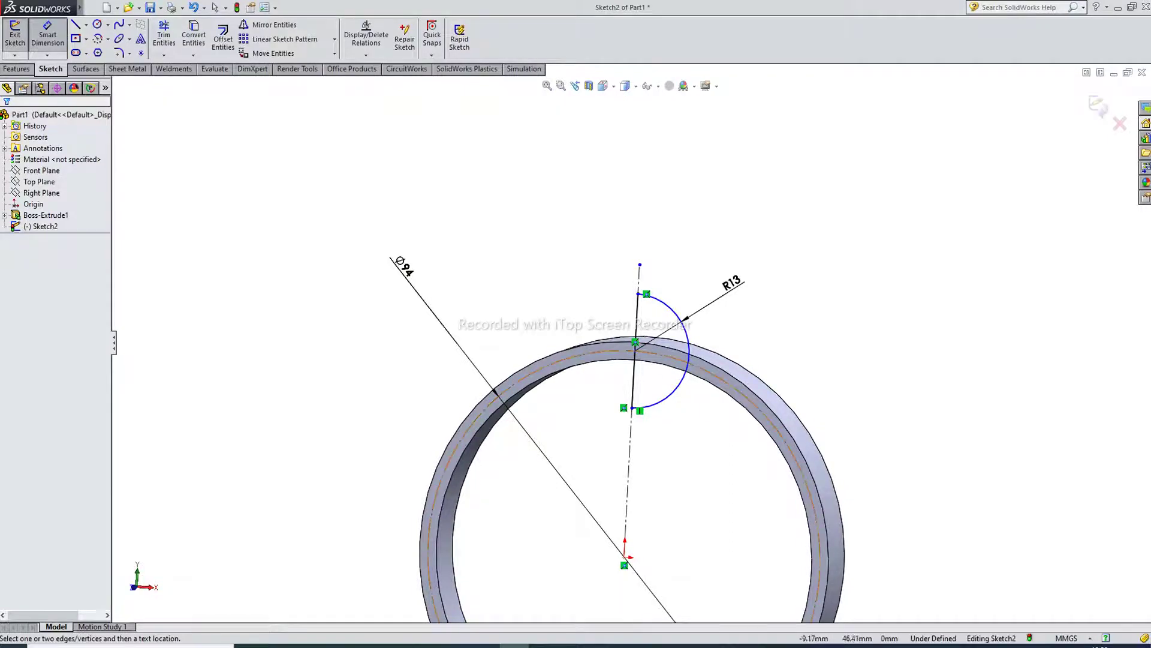
scroll(647, 364, down, 4)
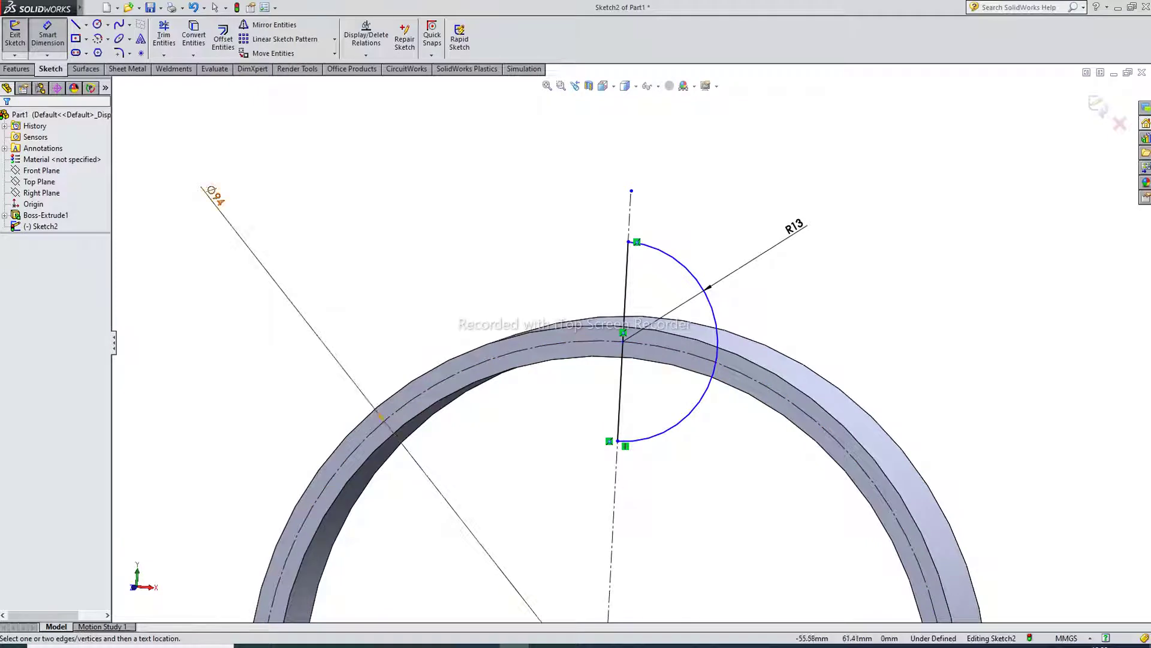
right_click(302, 196)
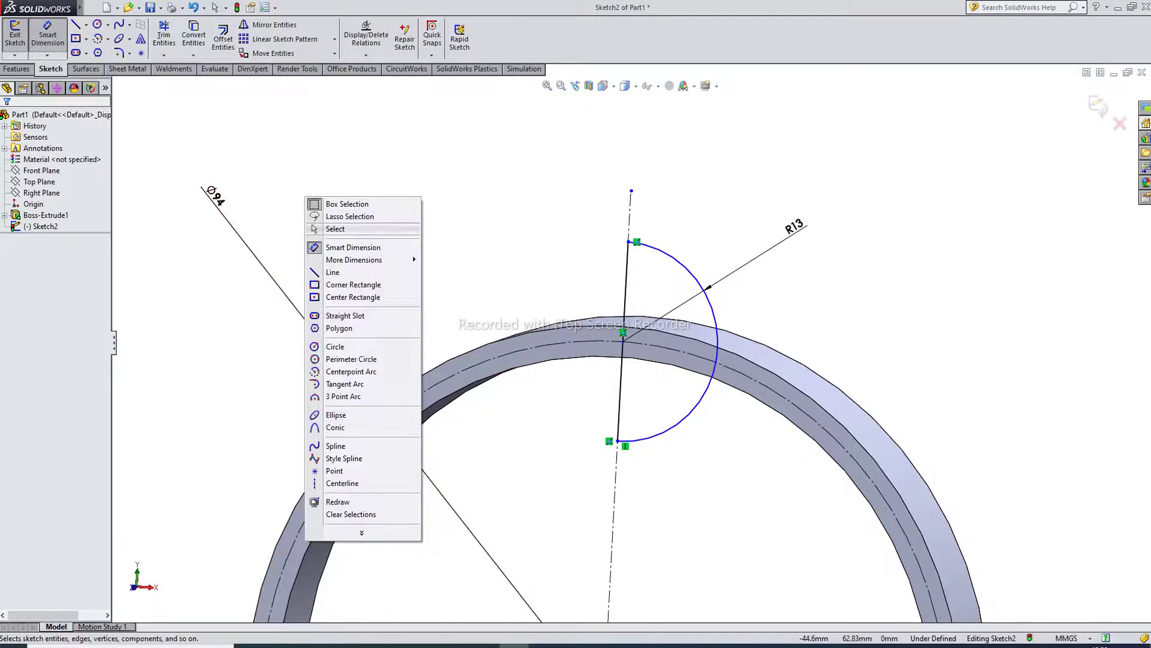
click(345, 226)
Step: Create a 360° revolved cut through the ring wall from the half-circle profile, using the vertical centerline as axis
click(17, 69)
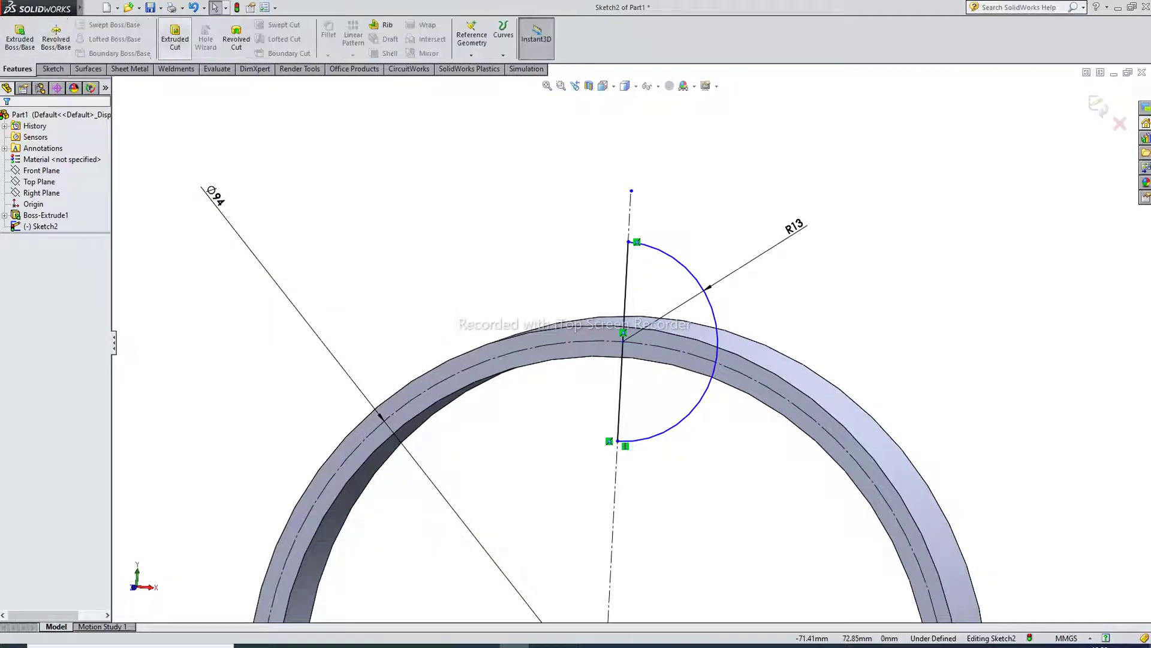
click(237, 37)
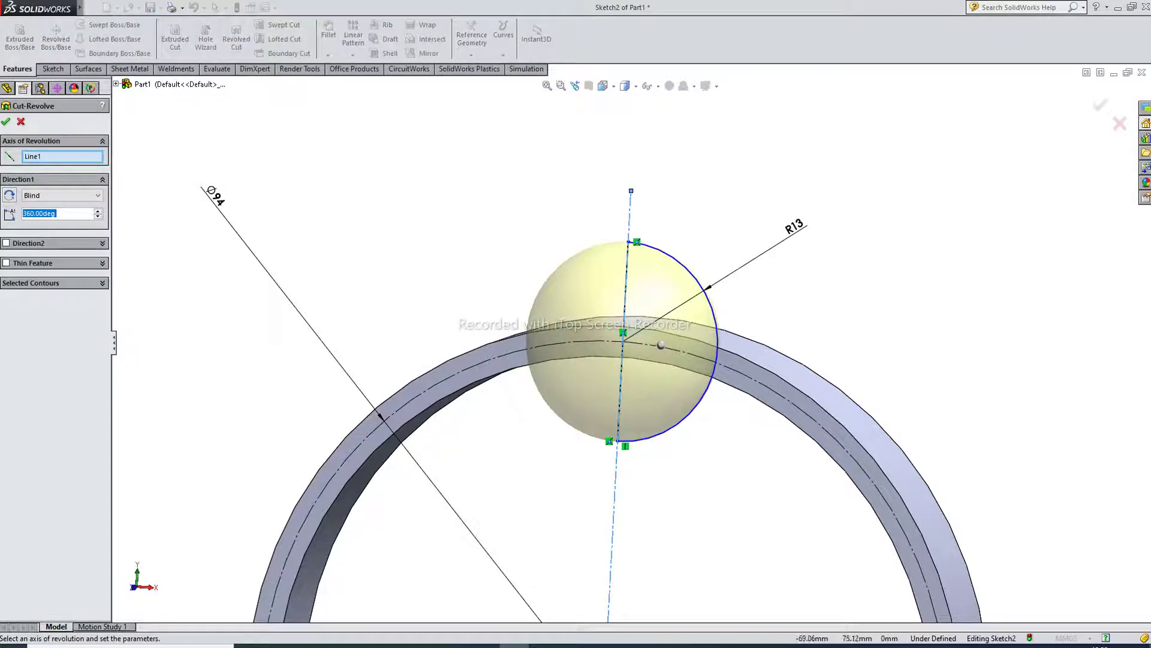
key(Return)
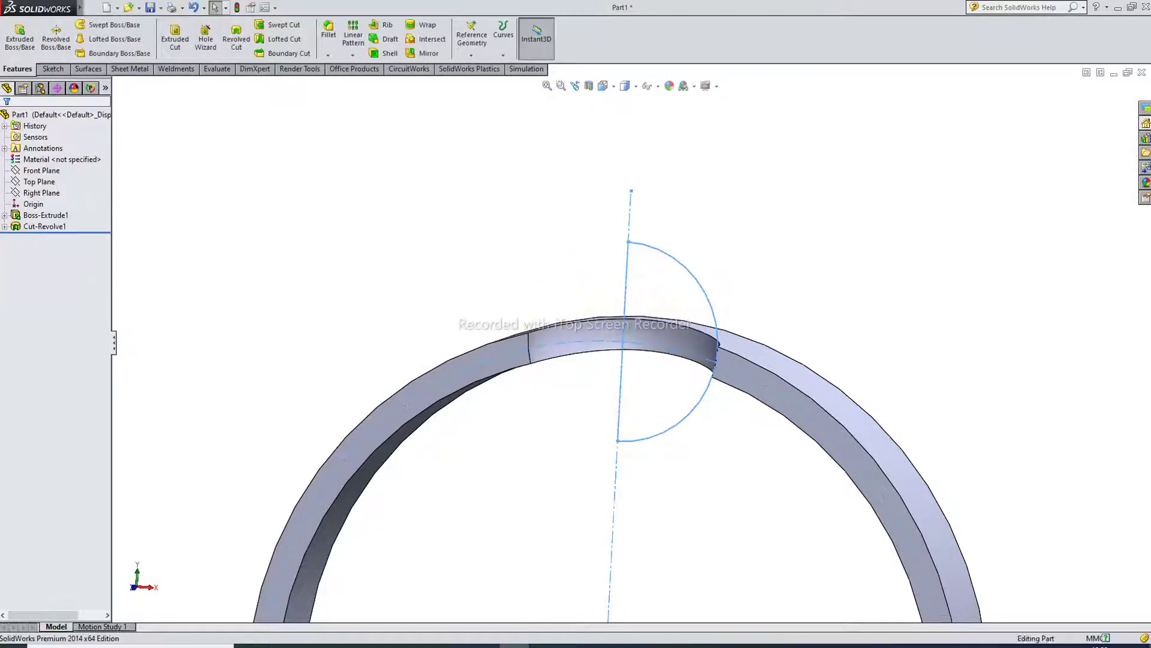
scroll(627, 342, up, 3)
scroll(627, 342, down, 1)
mouse_move(627, 341)
middle_down()
mouse_move(696, 402)
mouse_move(627, 342)
middle_up()
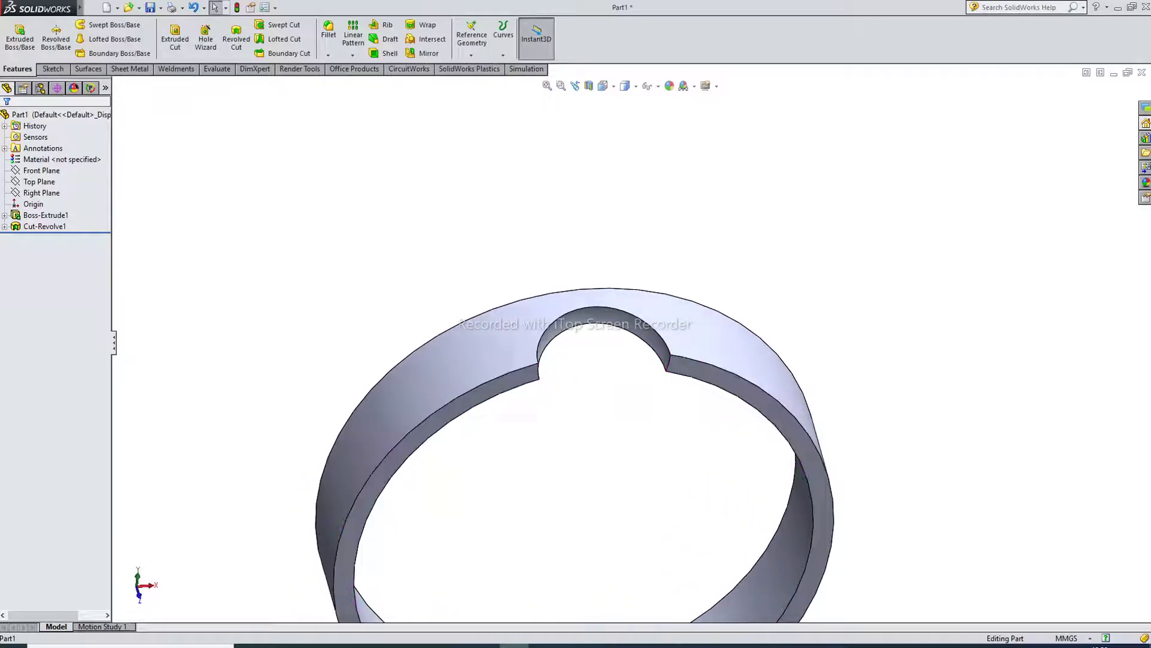
scroll(628, 342, up, 2)
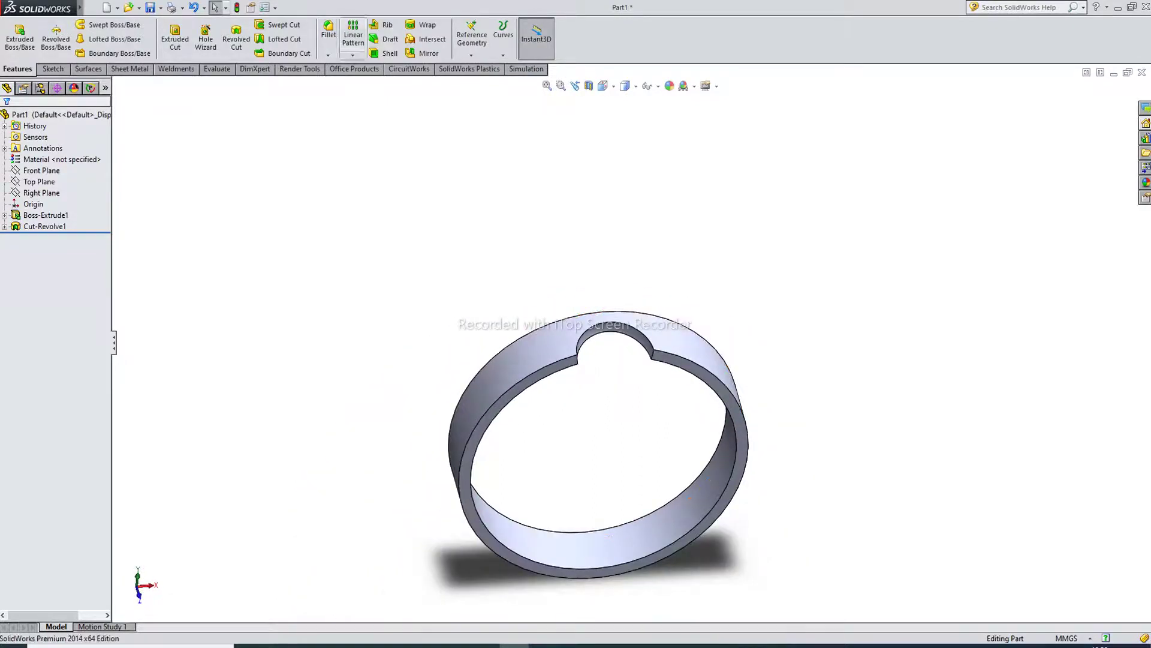
Step: Fillet the two corner edges where the revolved cutout meets the ring's end face with a 2.5 mm radius
click(328, 33)
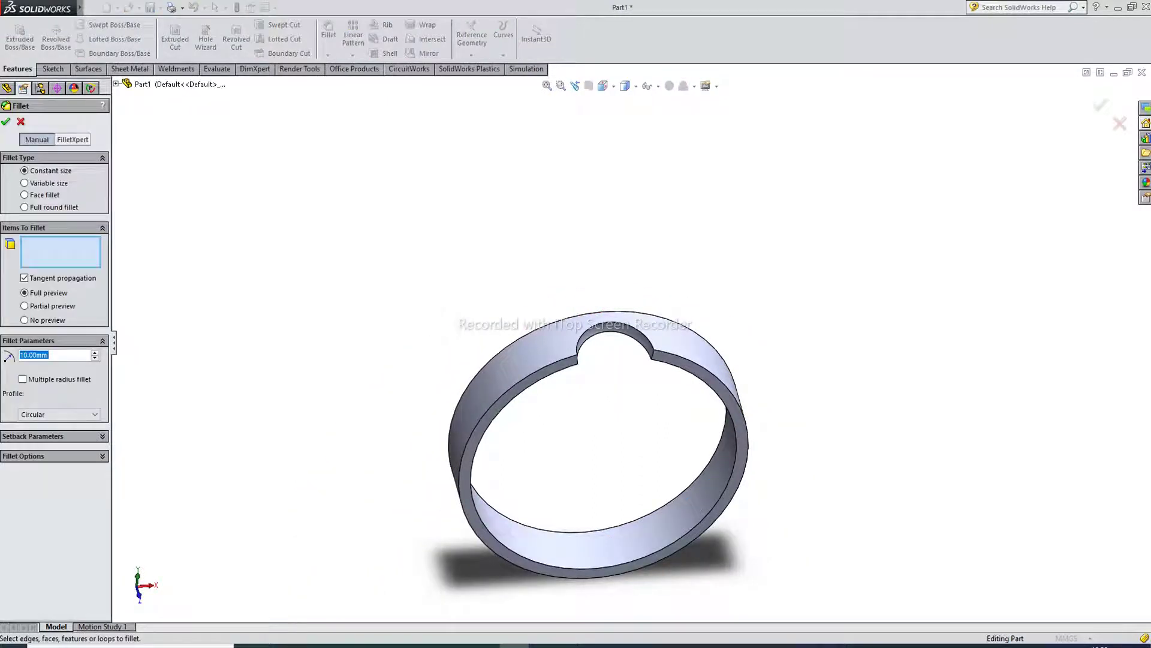
text(2.5)
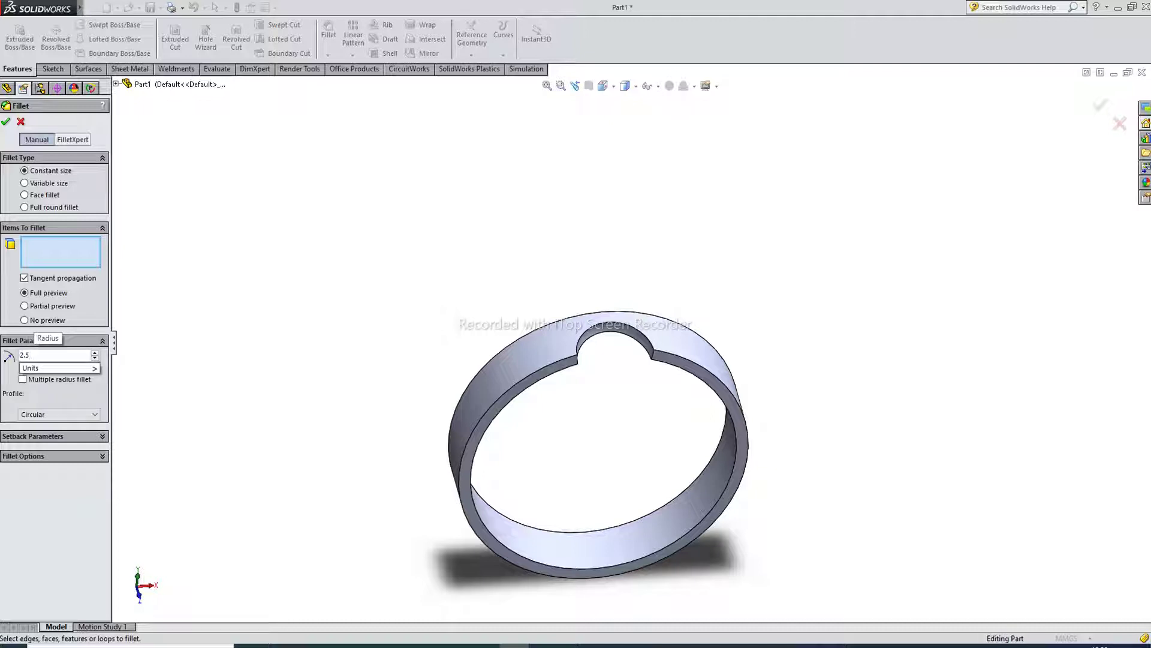
key(Return)
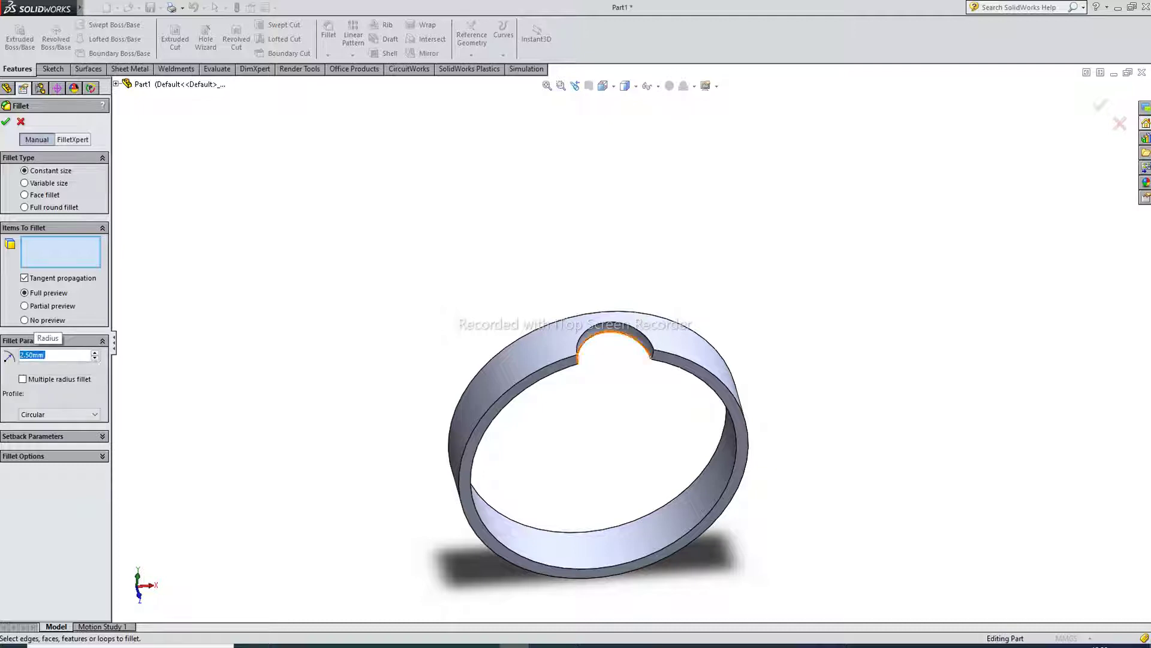
scroll(599, 364, down, 2)
click(677, 349)
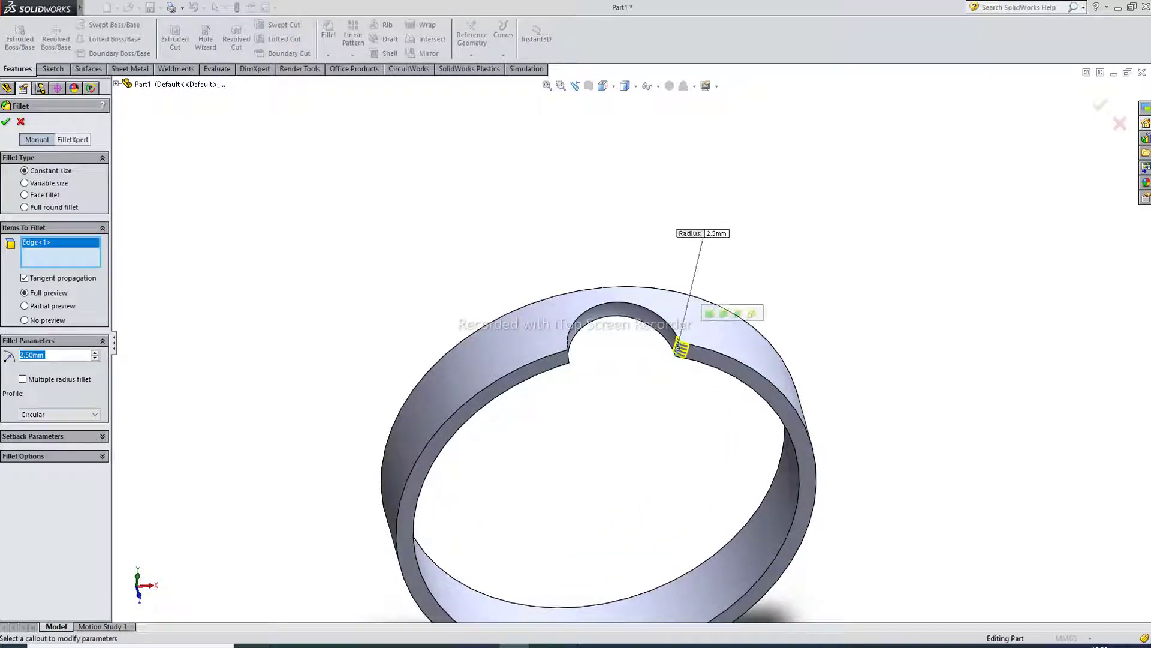
scroll(764, 340, down, 2)
middle_drag(566, 370, 541, 367)
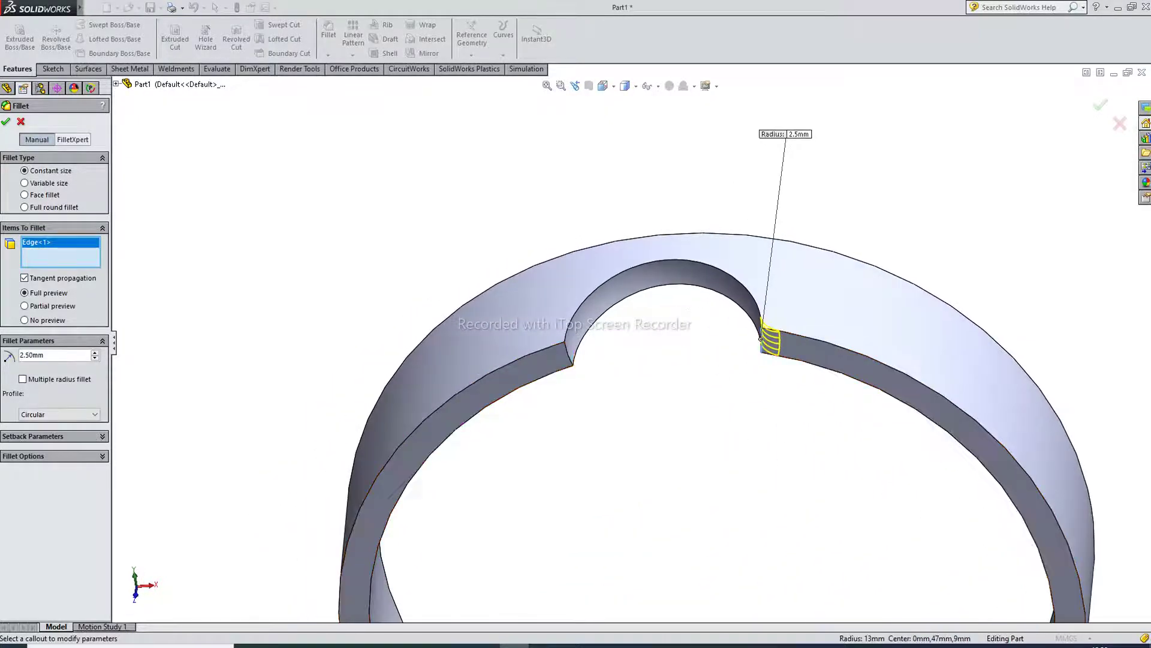
click(570, 352)
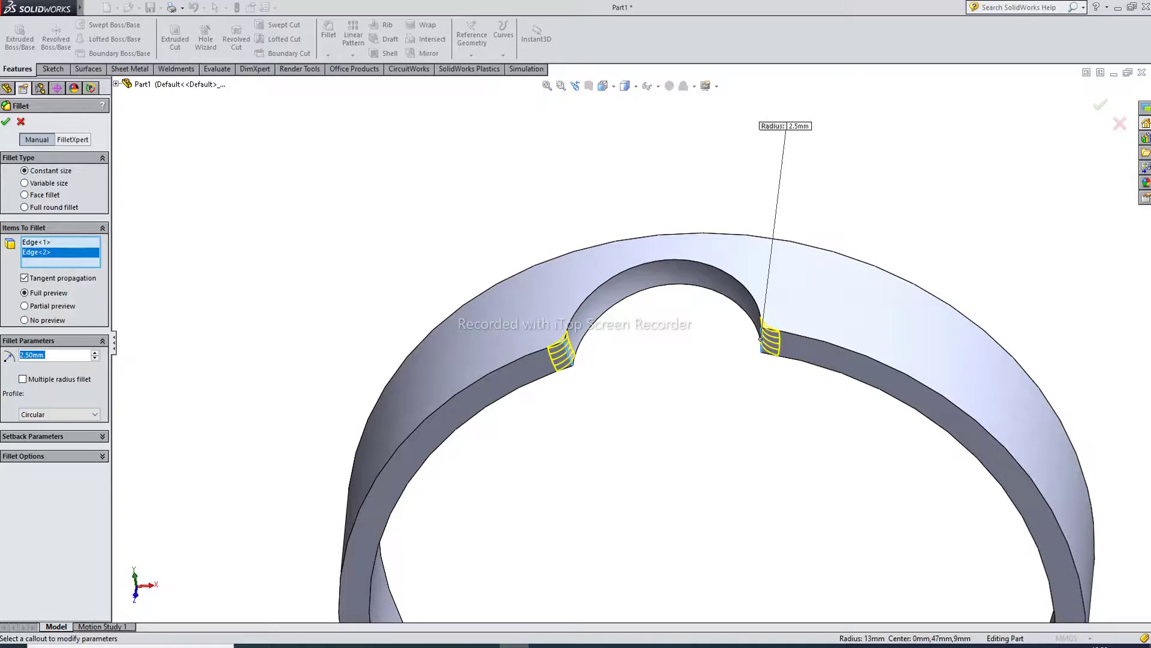
key(Return)
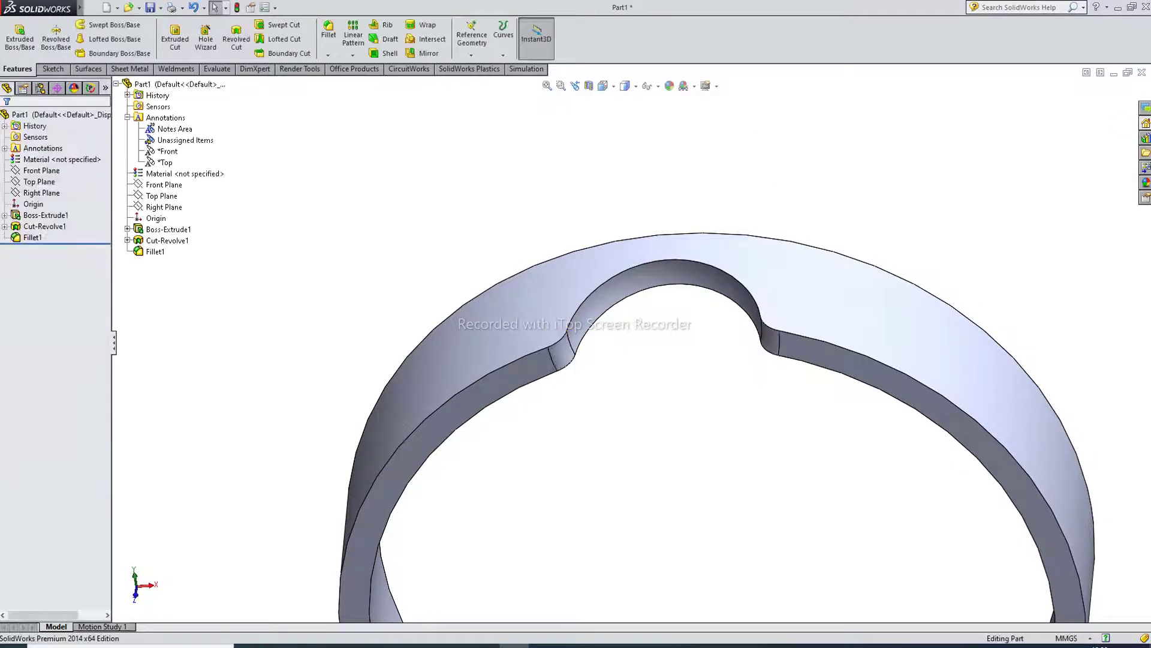
Step: Show the temporary axes of the ring and its cutout
scroll(630, 343, up, 4)
scroll(630, 343, down, 1)
mouse_move(630, 343)
middle_down()
mouse_move(630, 384)
mouse_move(631, 343)
middle_up()
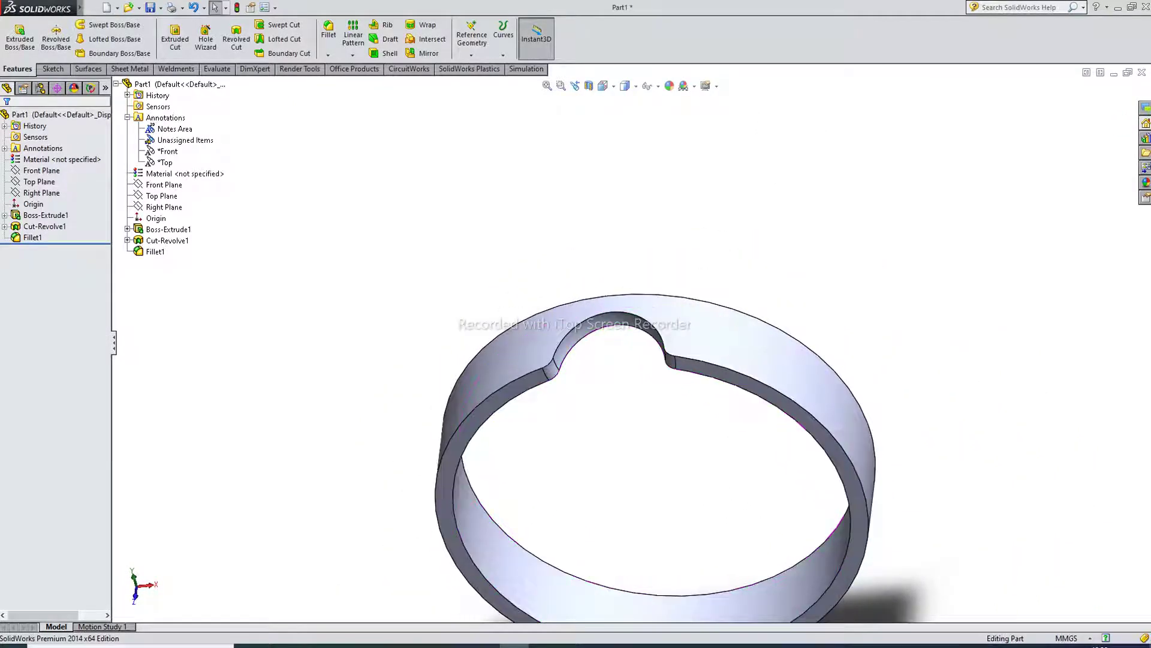
scroll(632, 344, up, 2)
click(650, 86)
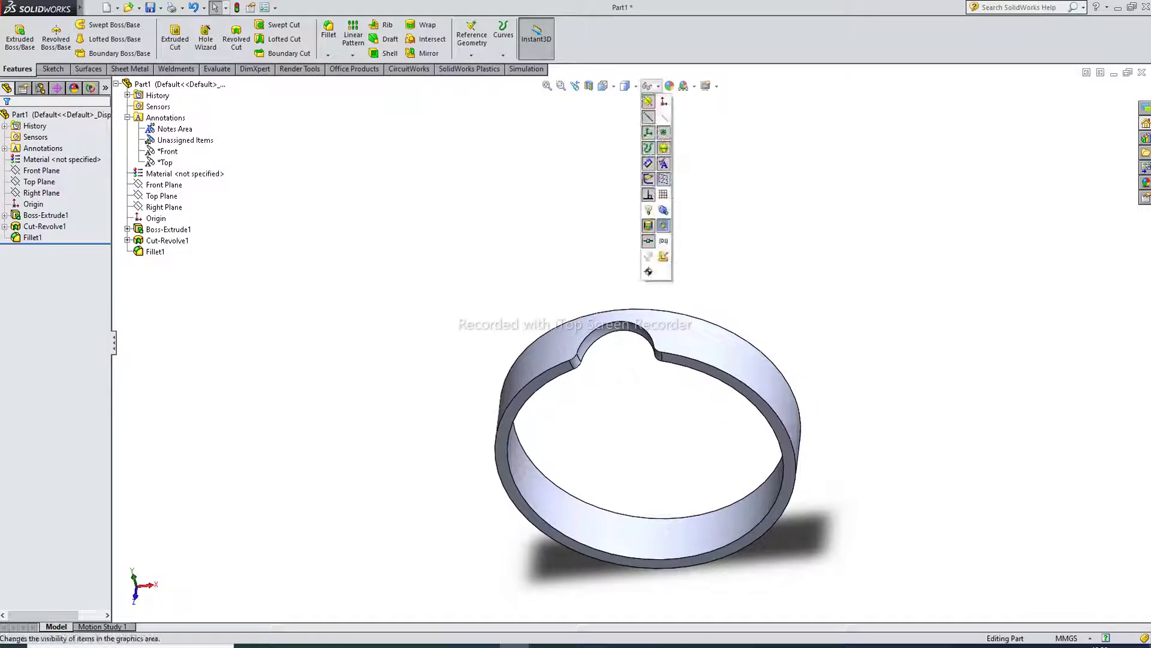
click(664, 115)
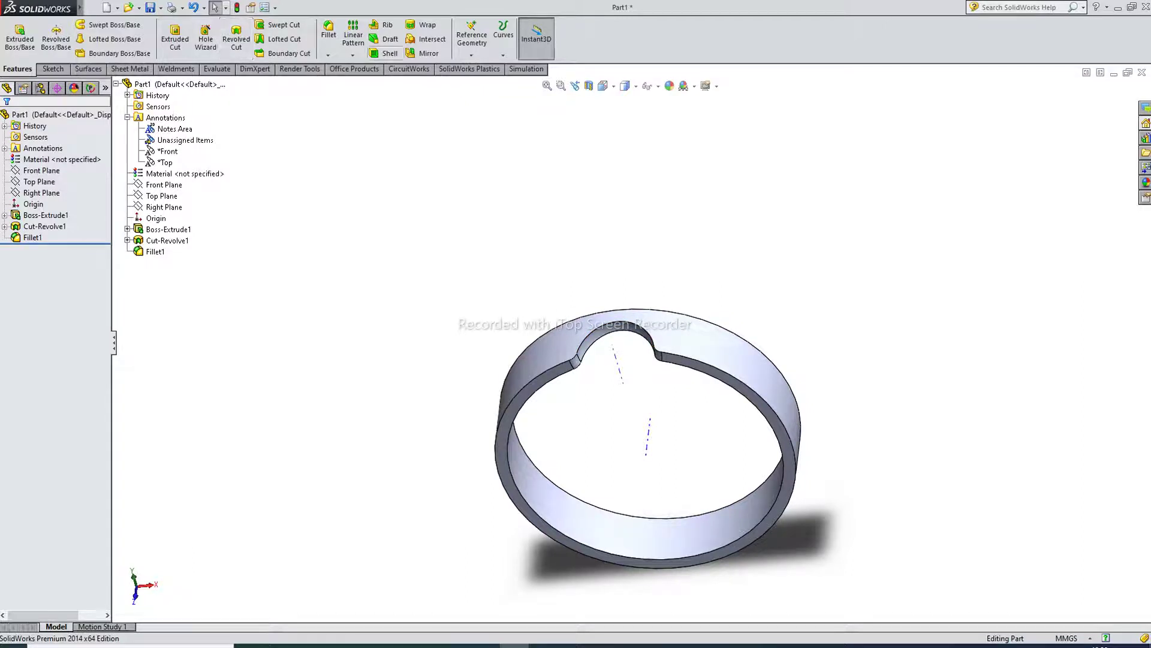
Step: Circular-pattern the fillet and revolved cut around the ring's central axis, with 8 equally spaced instances over 360°
click(353, 55)
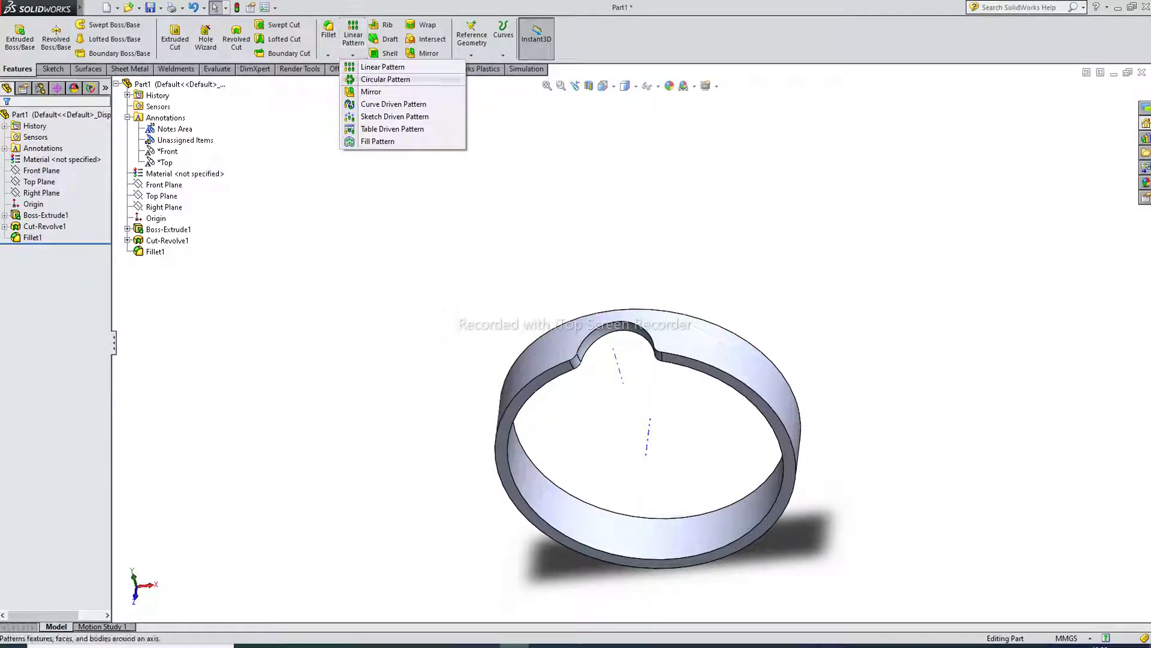
click(386, 79)
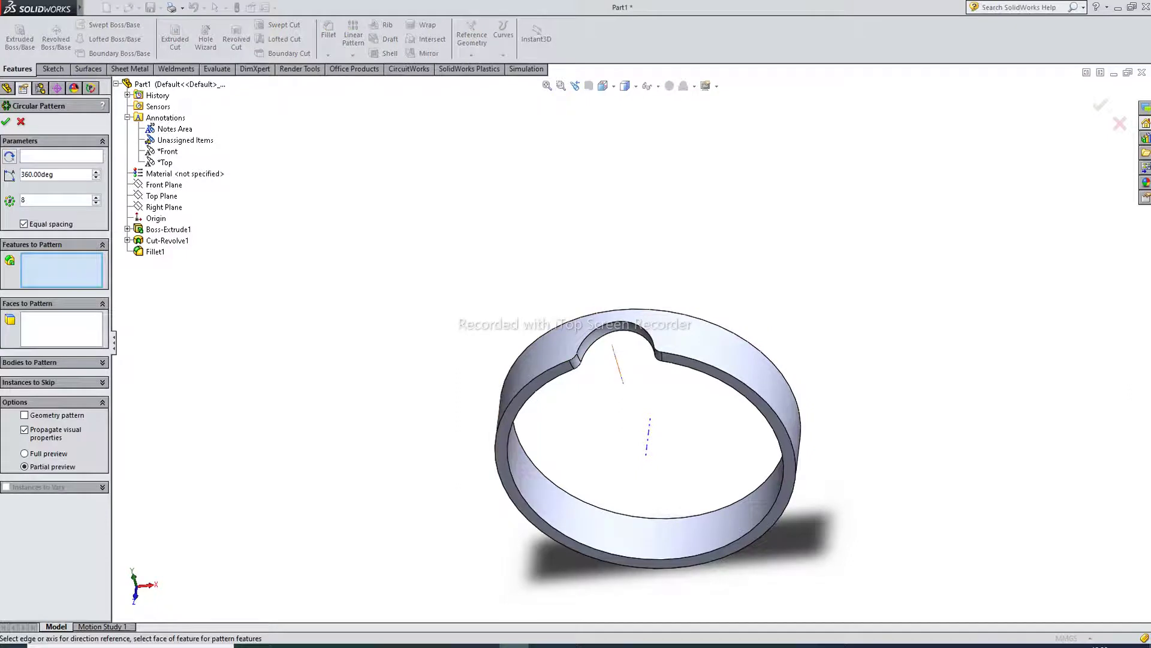
scroll(607, 342, down, 1)
scroll(631, 342, up, 2)
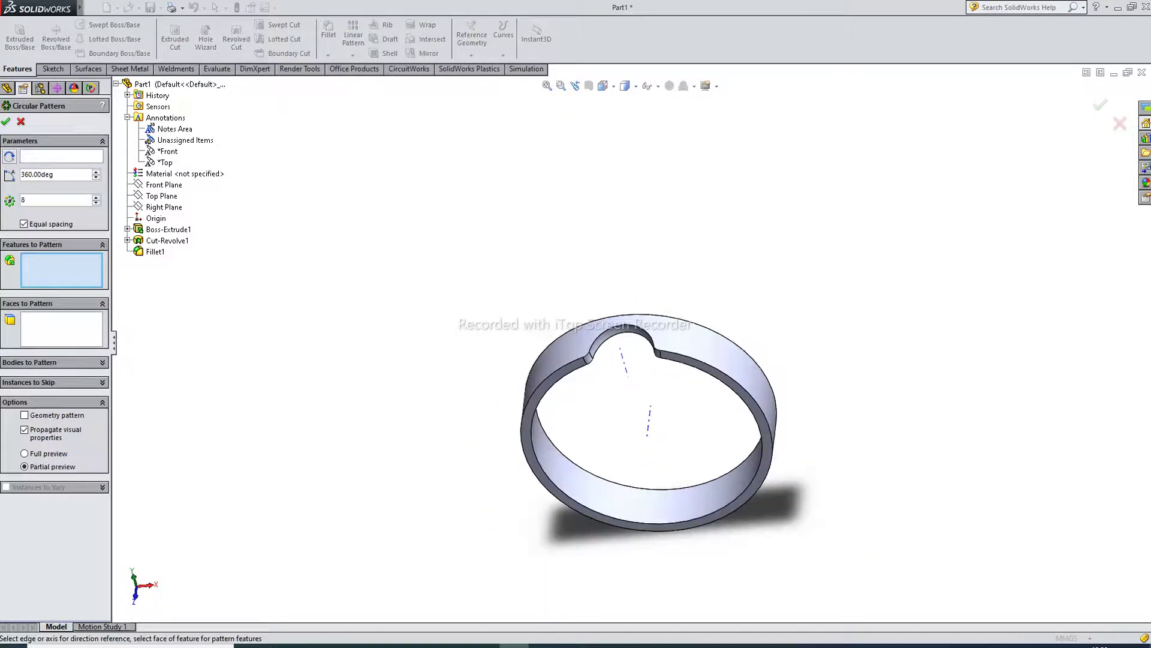
click(61, 155)
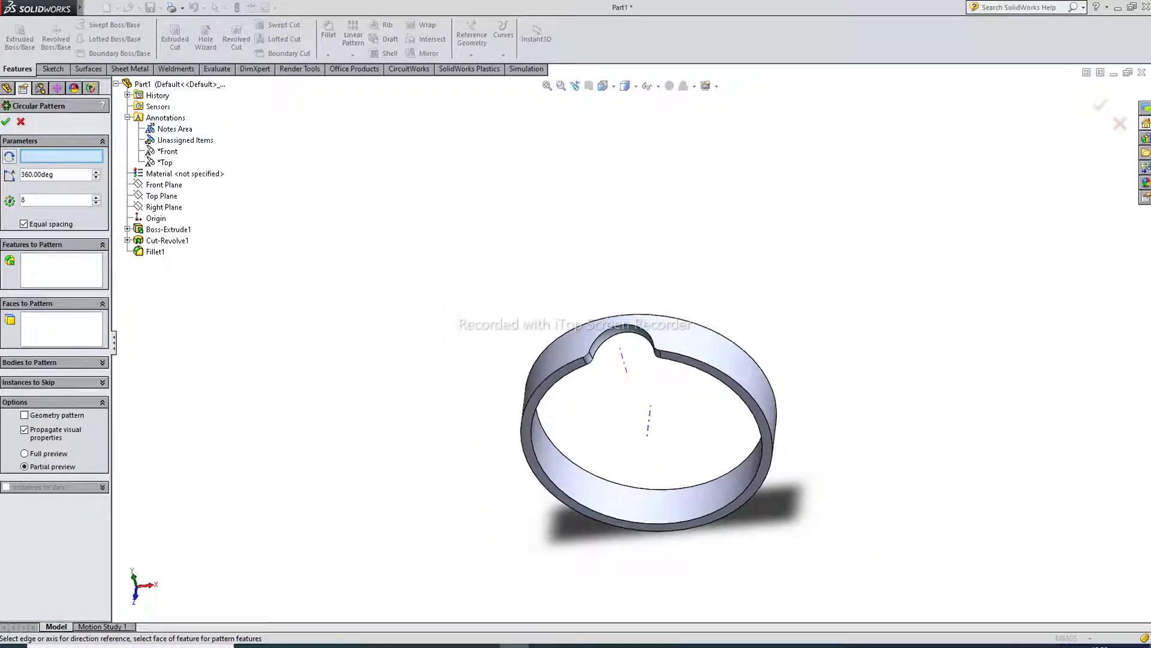
click(648, 431)
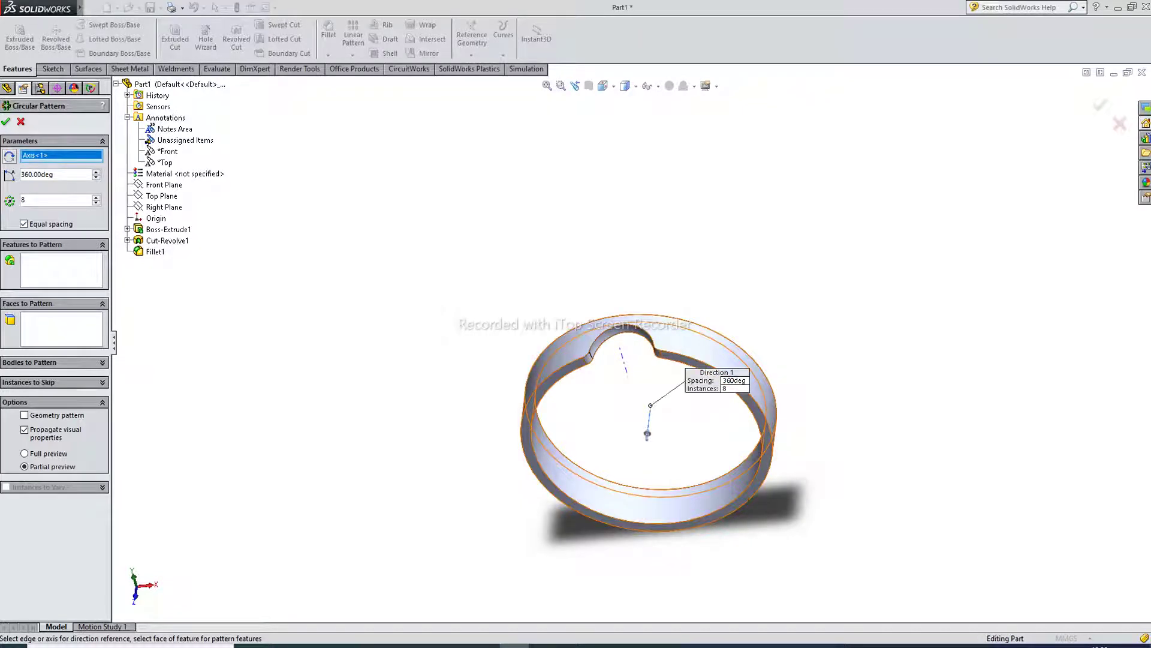
scroll(587, 357, down, 3)
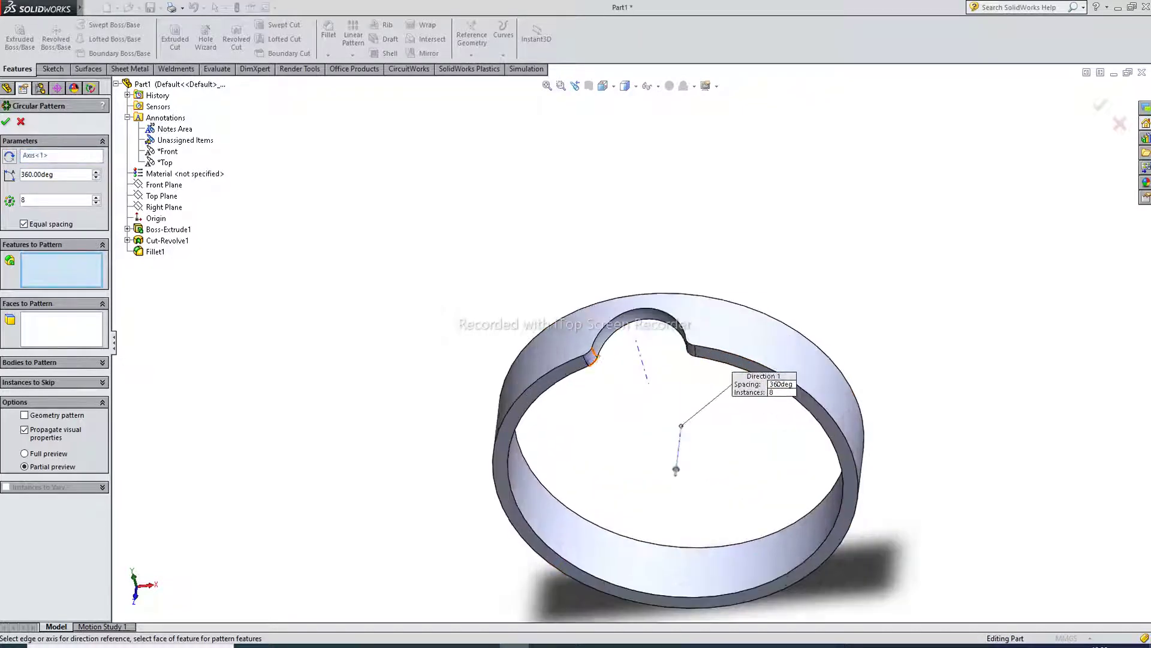
click(590, 357)
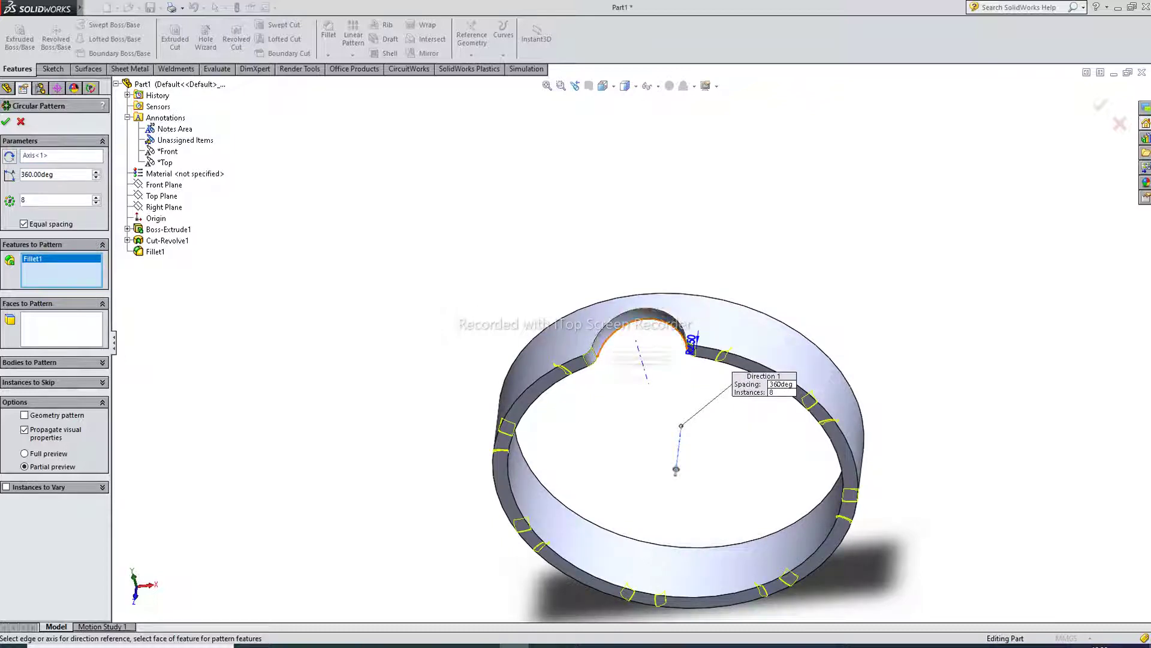
click(630, 348)
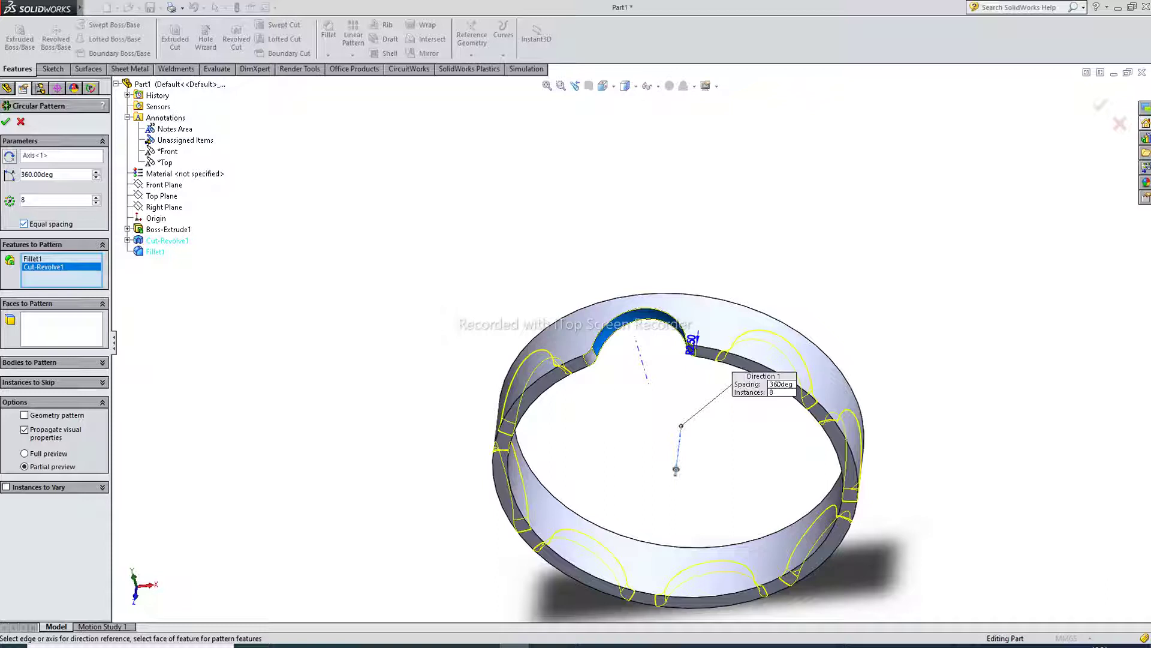
click(5, 122)
Step: Shell the scalloped ring to a 1.8 mm thickness, removing its outer cylindrical face, uncut flat end face and inner cylindrical face
scroll(628, 345, up, 3)
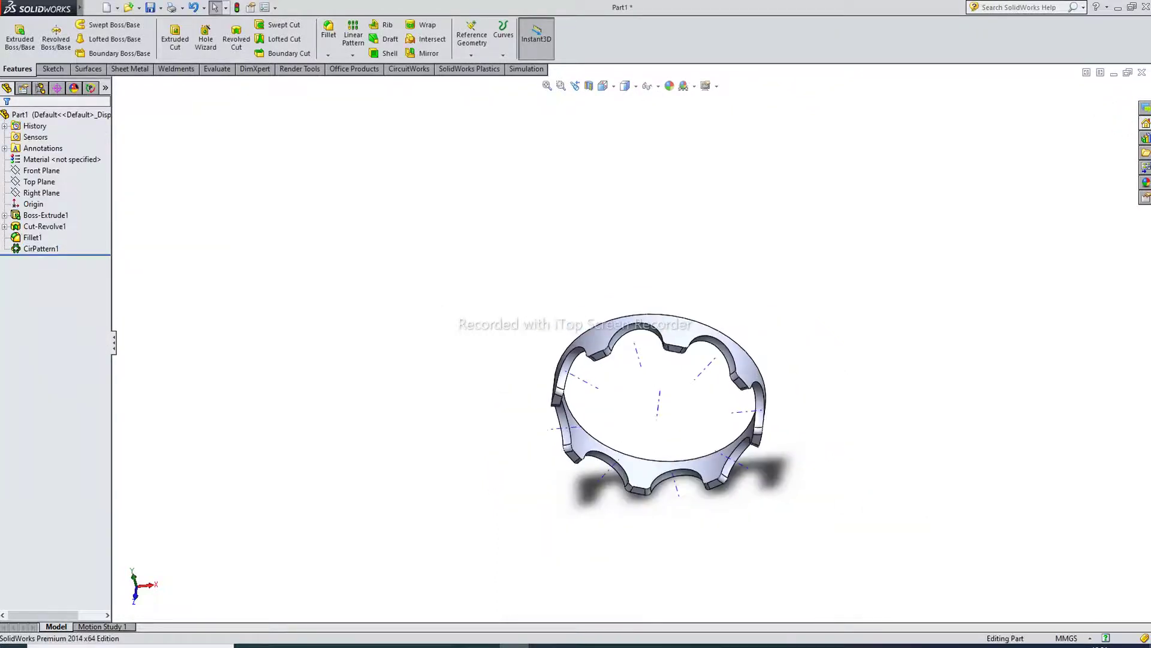
scroll(628, 345, down, 2)
mouse_move(629, 345)
middle_down()
mouse_move(584, 312)
mouse_move(627, 345)
middle_up()
scroll(628, 345, up, 1)
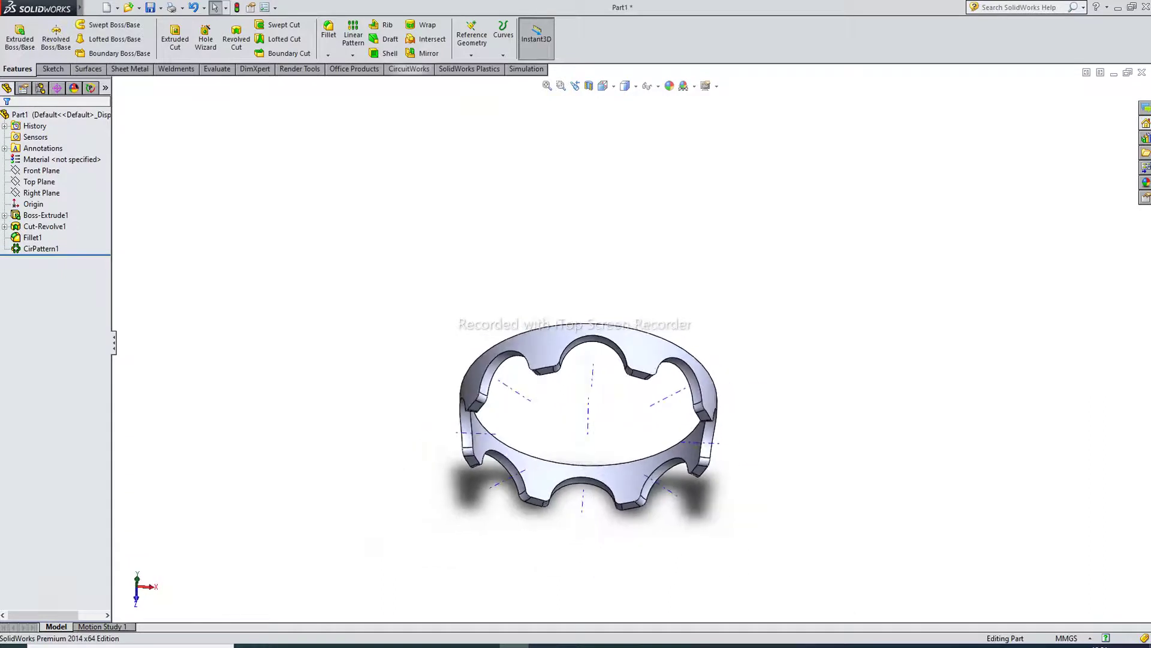
click(387, 54)
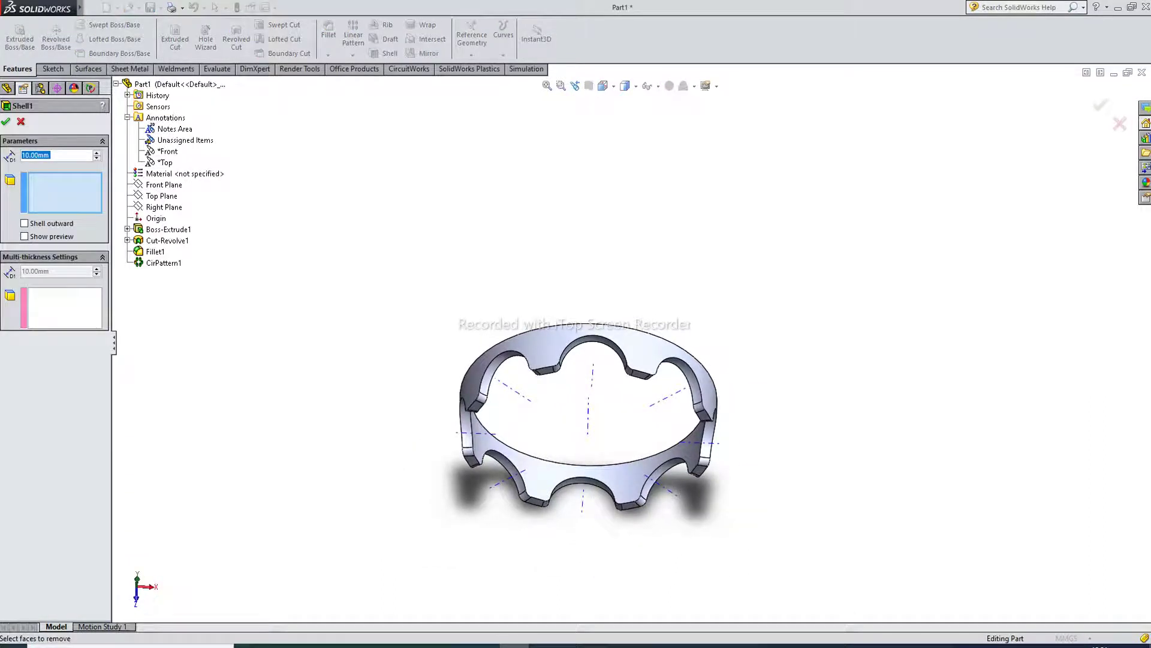
key(BackSpace)
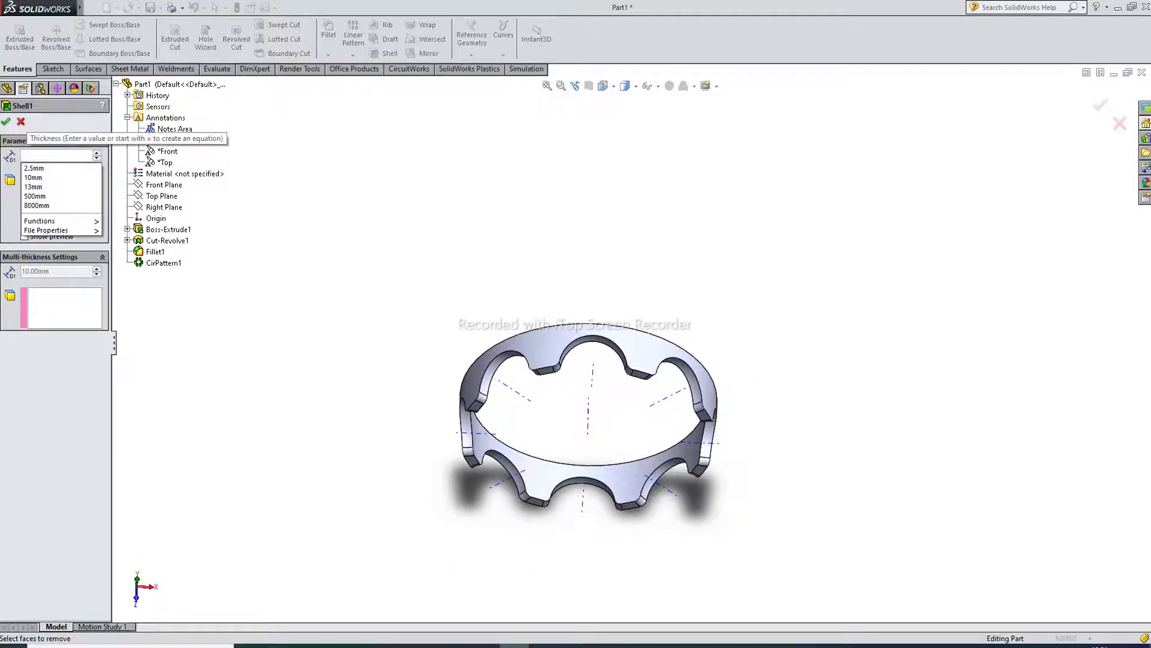
text(1.8)
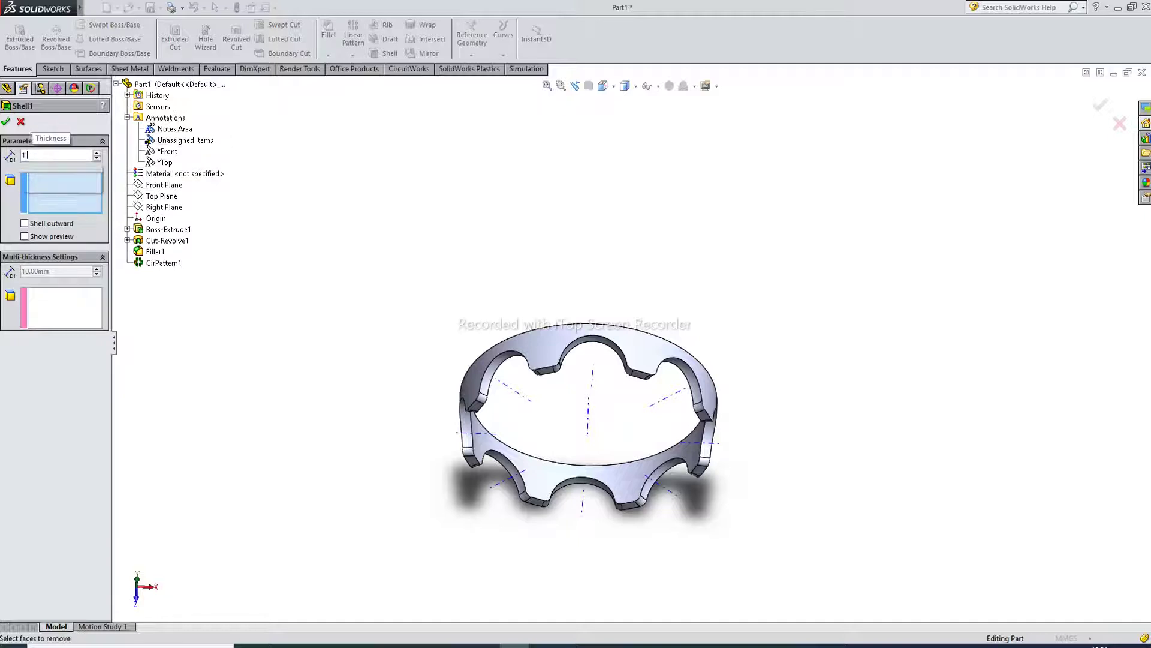
key(Return)
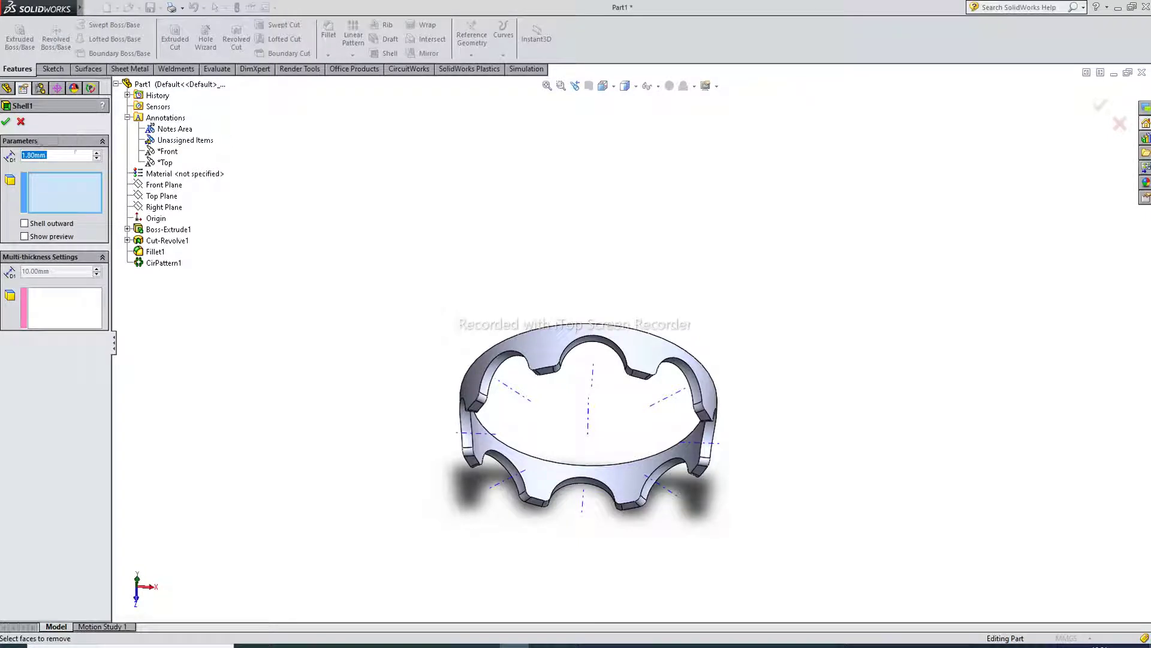
click(533, 355)
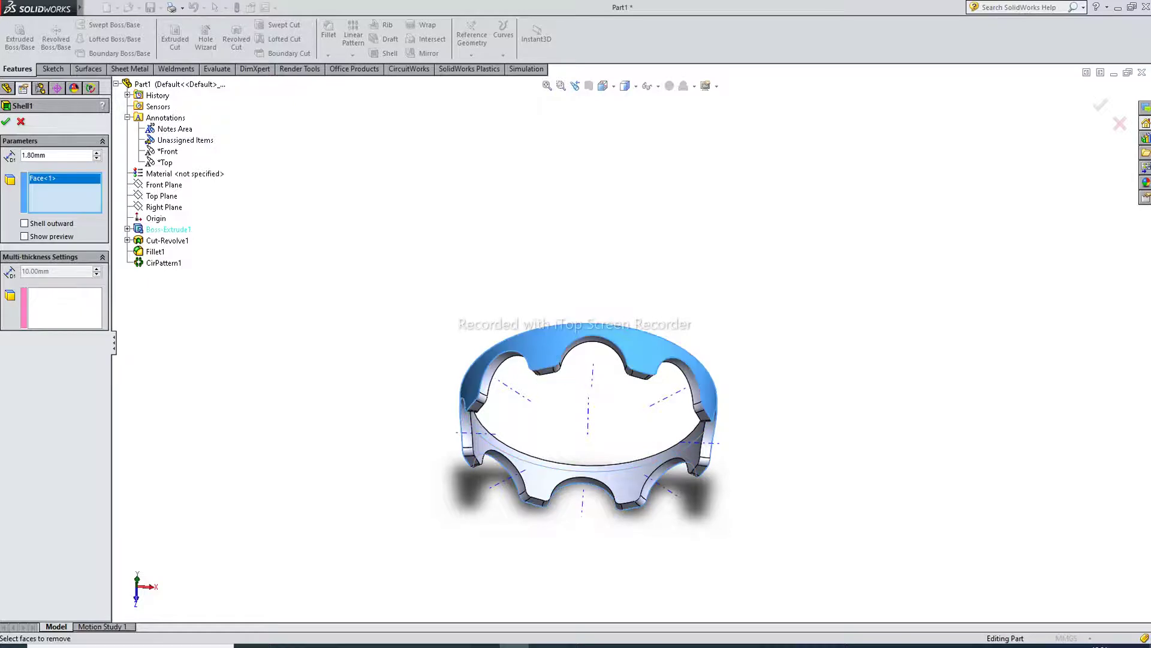
scroll(640, 240, down, 1)
middle_drag(639, 240, 640, 343)
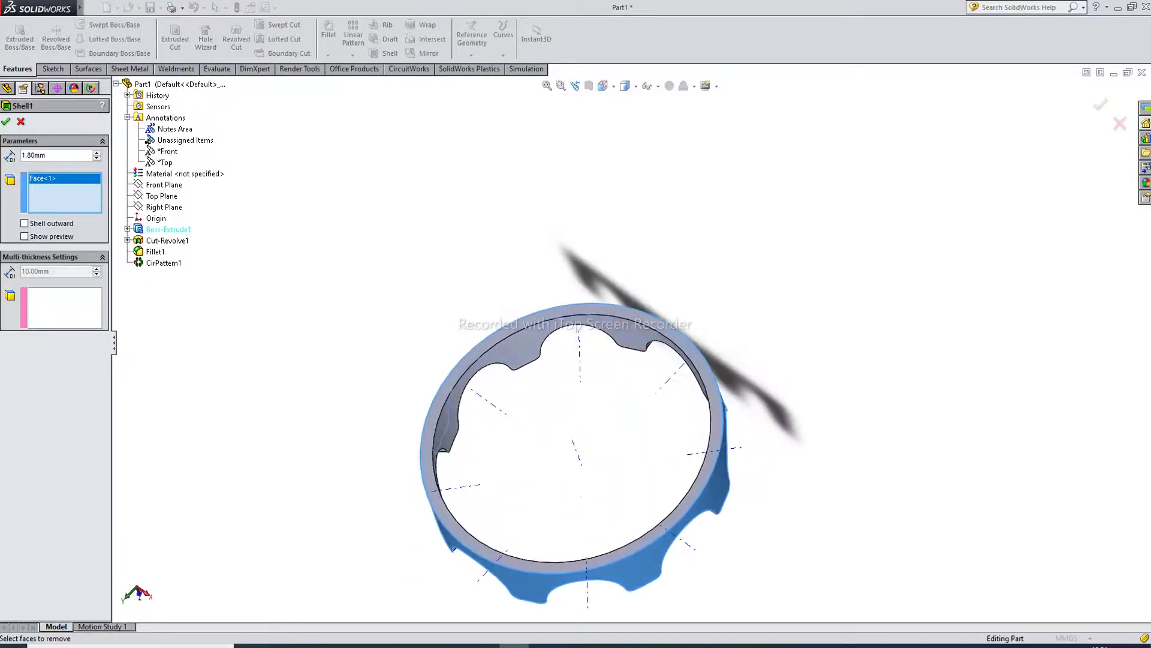
scroll(640, 343, up, 1)
scroll(456, 342, down, 3)
click(542, 357)
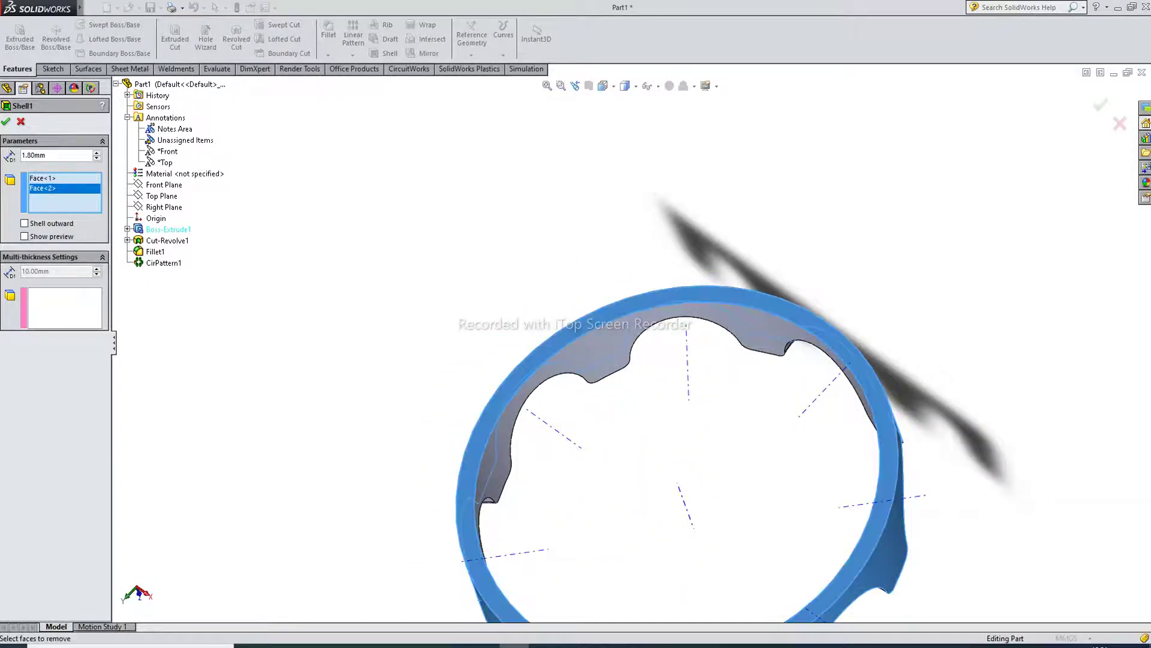
click(630, 342)
scroll(631, 342, up, 3)
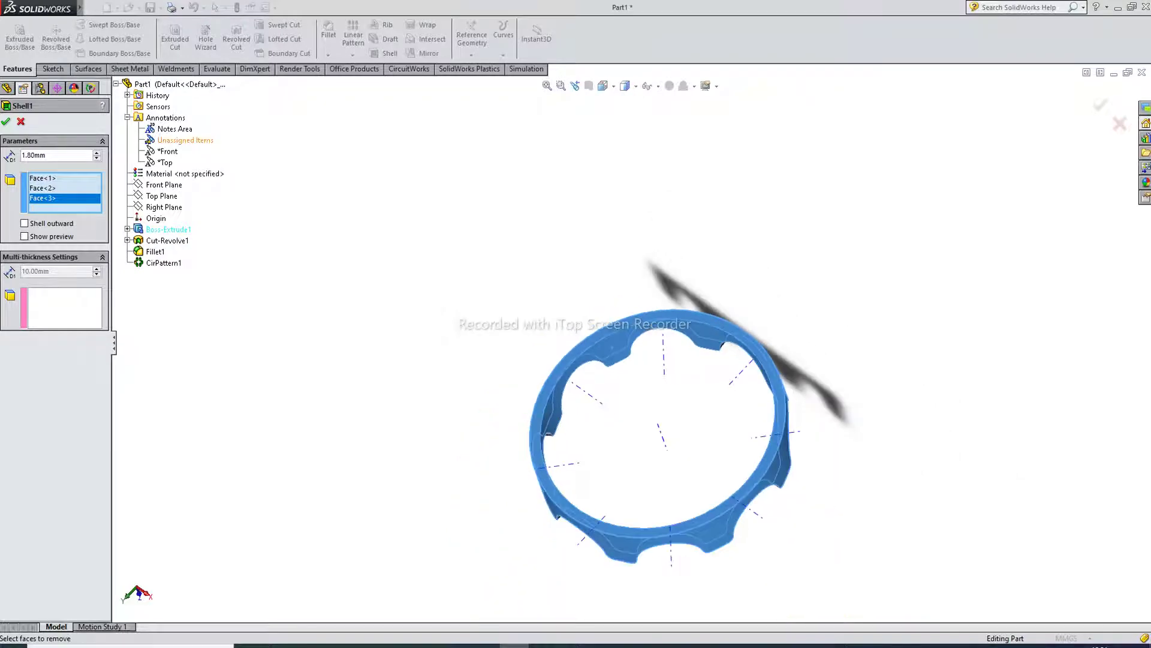
key(Return)
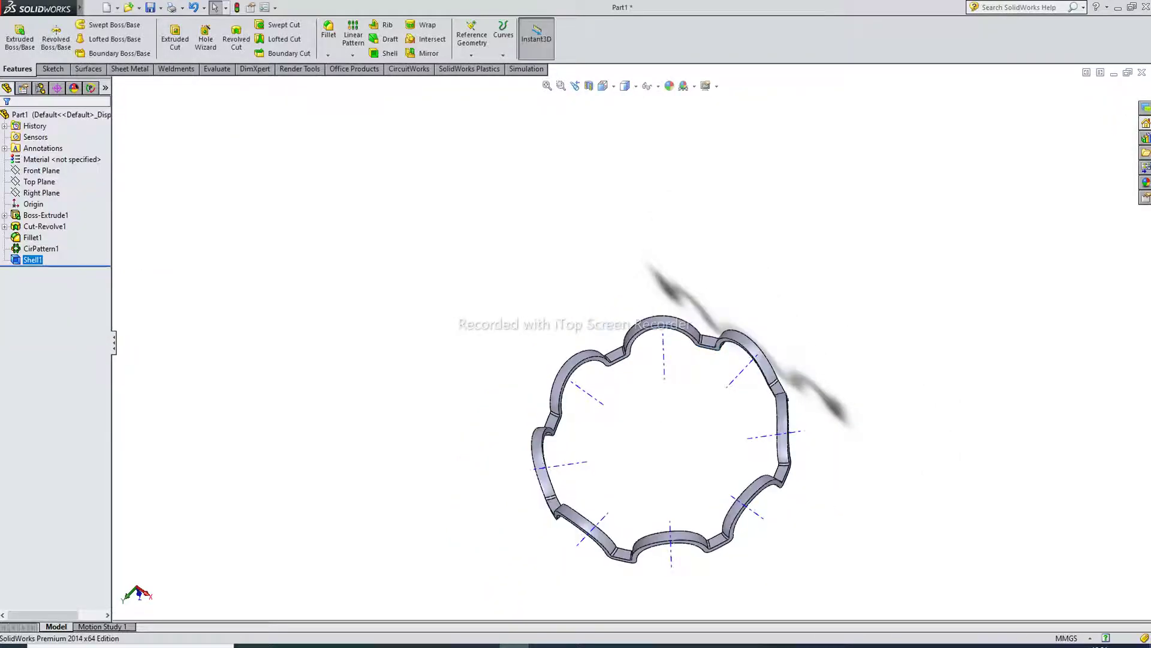
Step: Start a sketch on one of the small flat faces between two scallops and view it from the front
scroll(663, 269, down, 1)
middle_drag(662, 270, 712, 349)
scroll(633, 341, up, 1)
scroll(524, 277, up, 1)
scroll(736, 423, down, 3)
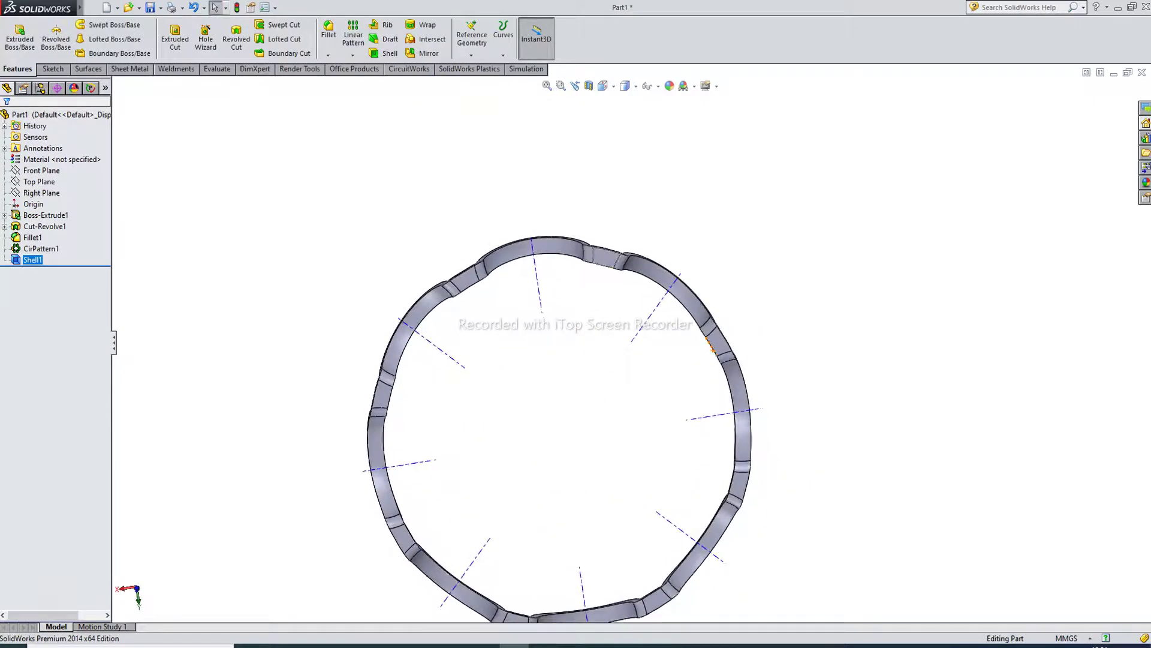
click(605, 258)
click(650, 219)
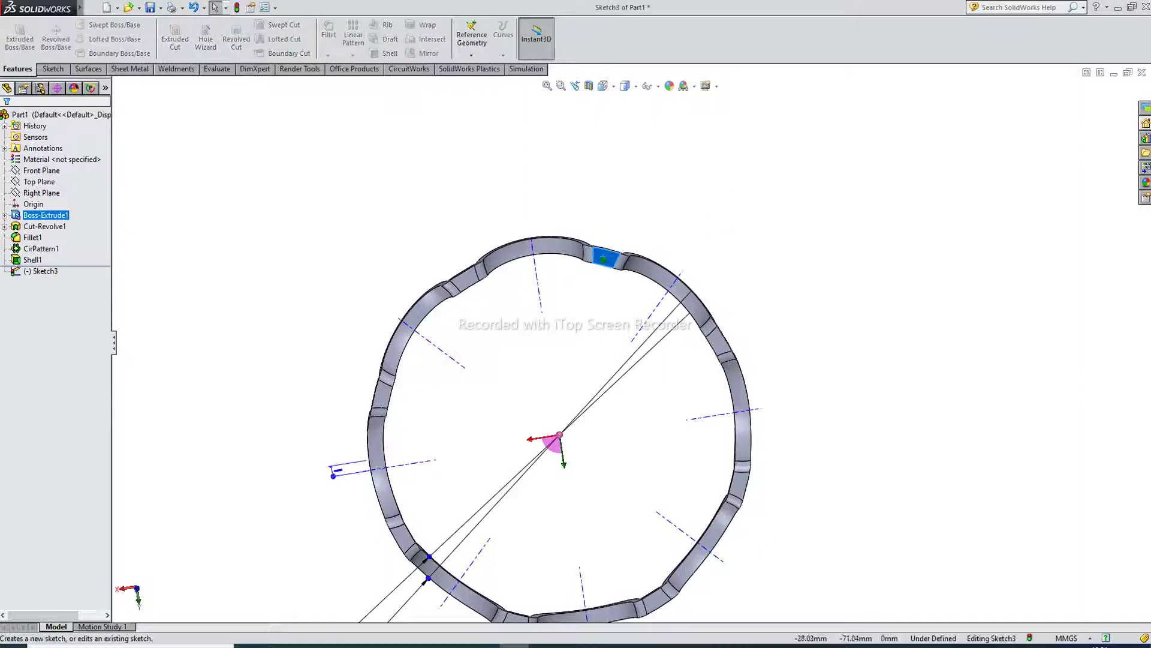
click(624, 86)
click(665, 148)
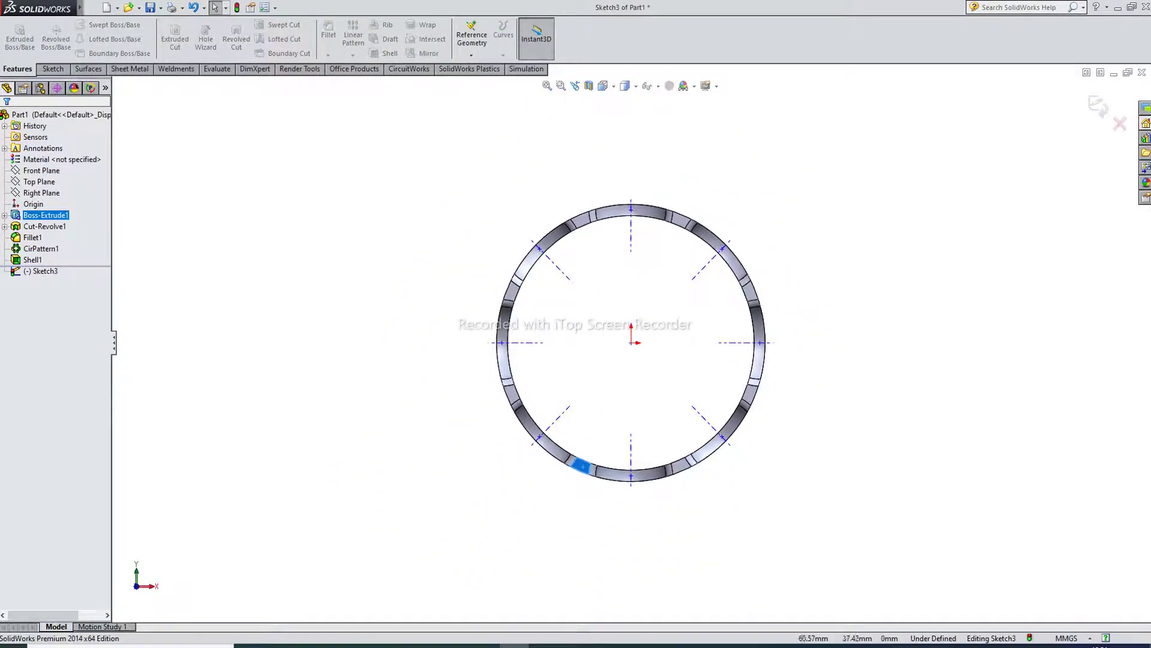
Step: Sketch a centerline about 46.6 mm long from the origin to the first flat clockwise from the ring's upper vertical axis
scroll(707, 204, down, 3)
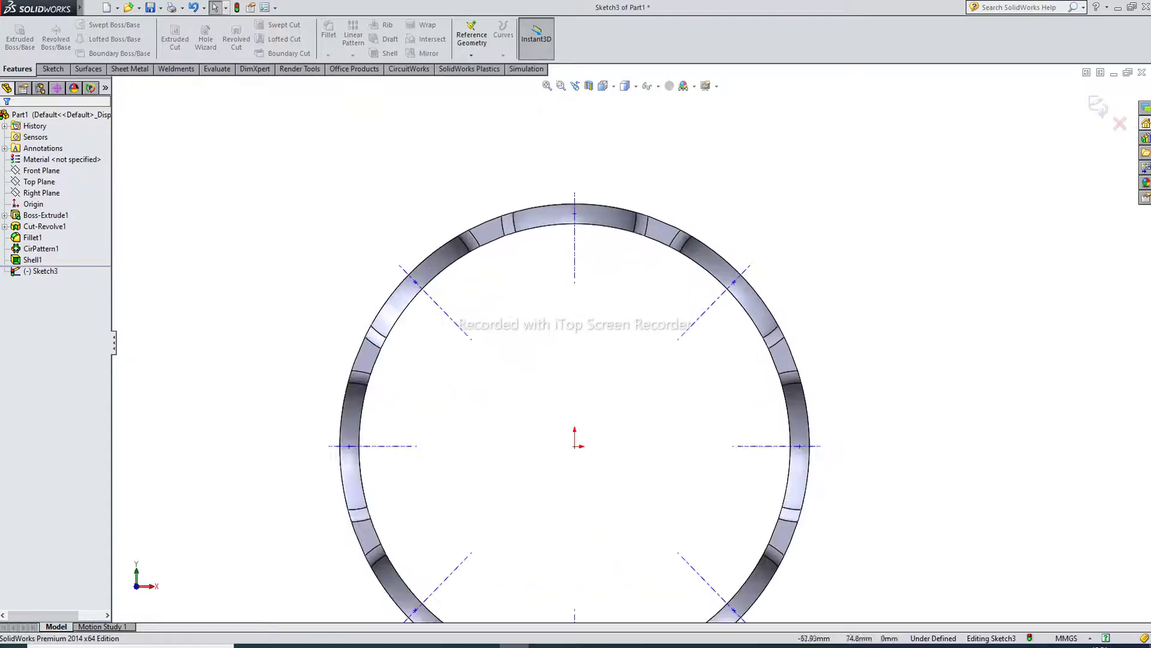
click(53, 68)
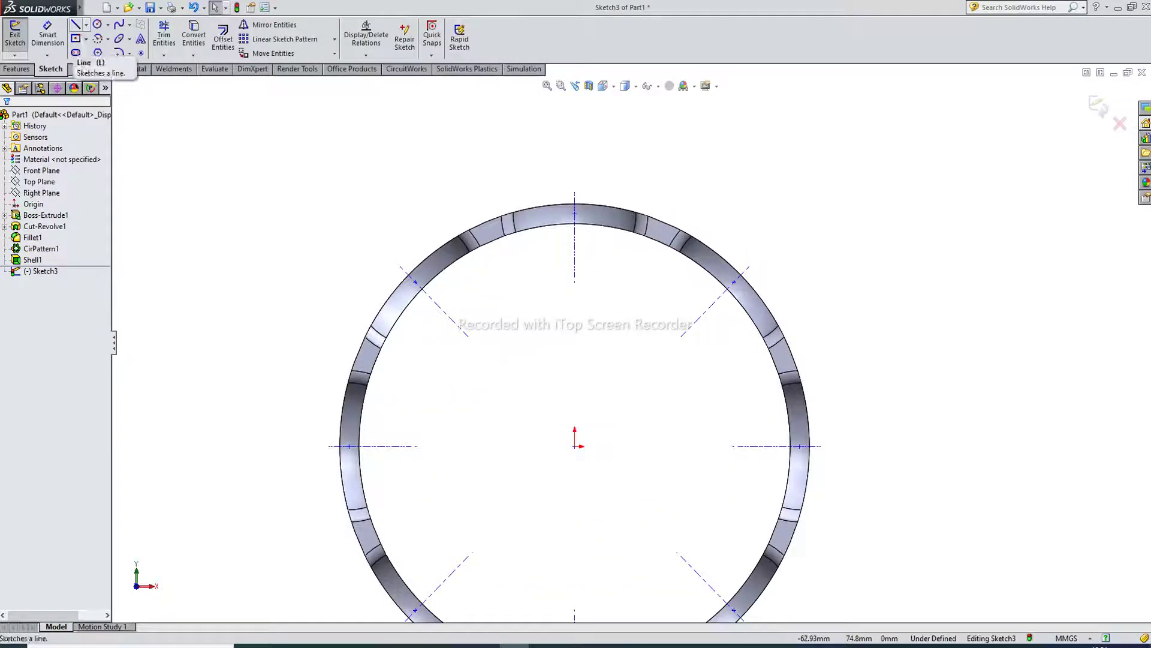
click(86, 25)
click(107, 51)
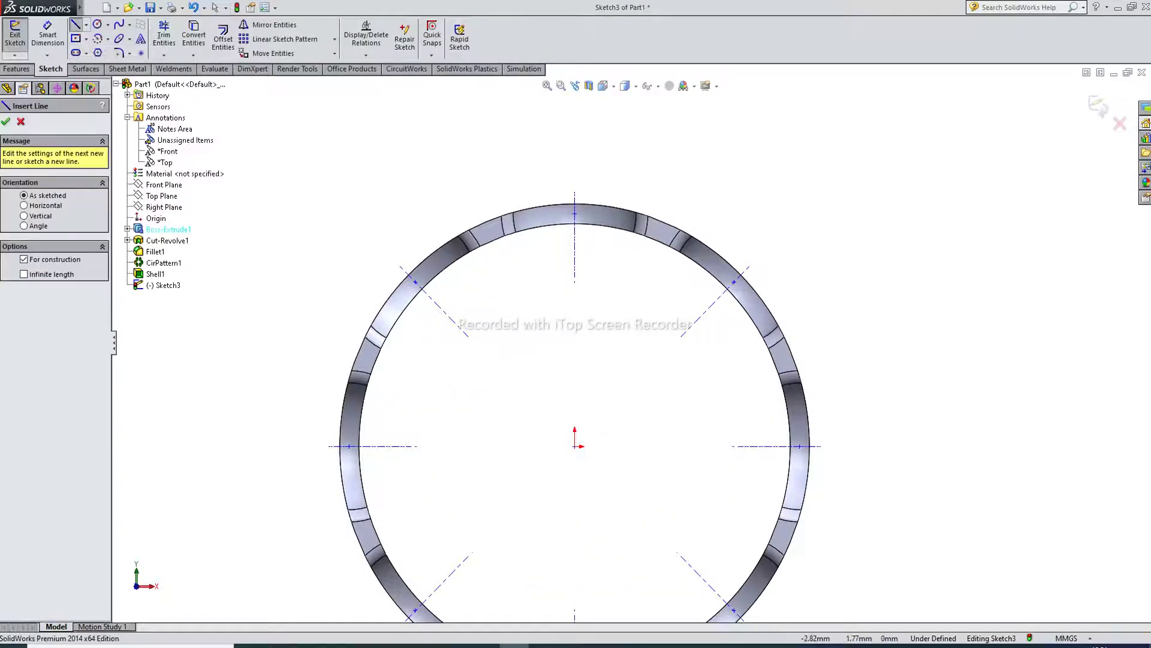
click(574, 446)
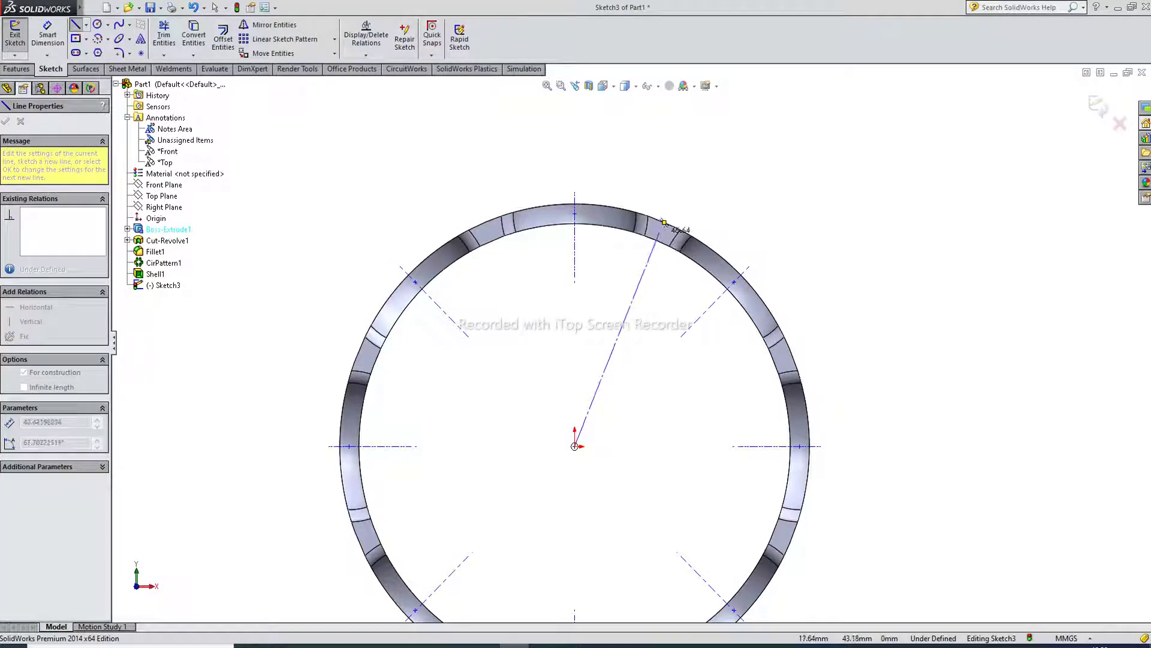
click(659, 233)
scroll(696, 200, down, 2)
right_click(725, 189)
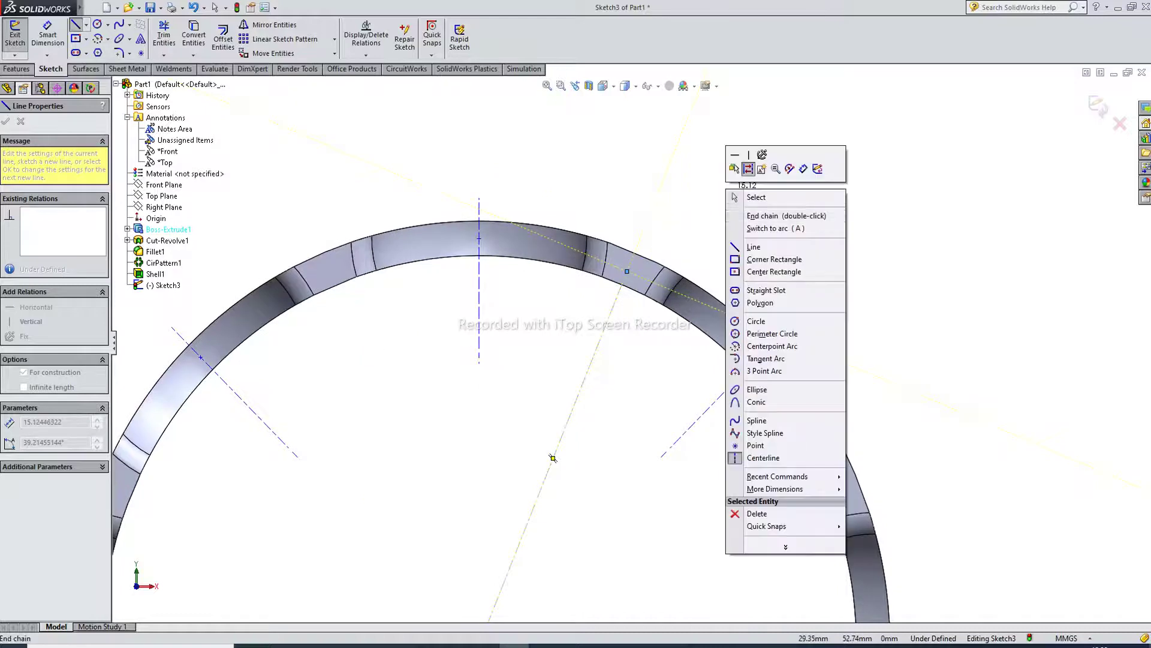
click(746, 196)
Step: Sketch a circle of about 1.2 mm radius centred on the outer endpoint of the centerline
click(97, 24)
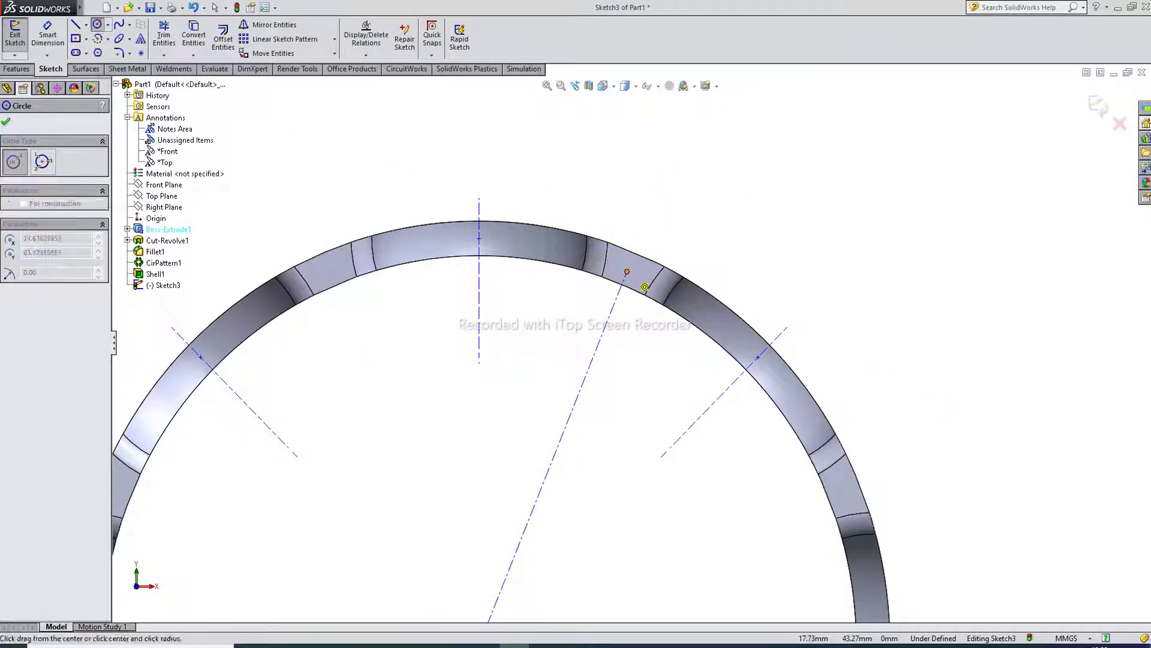
click(627, 272)
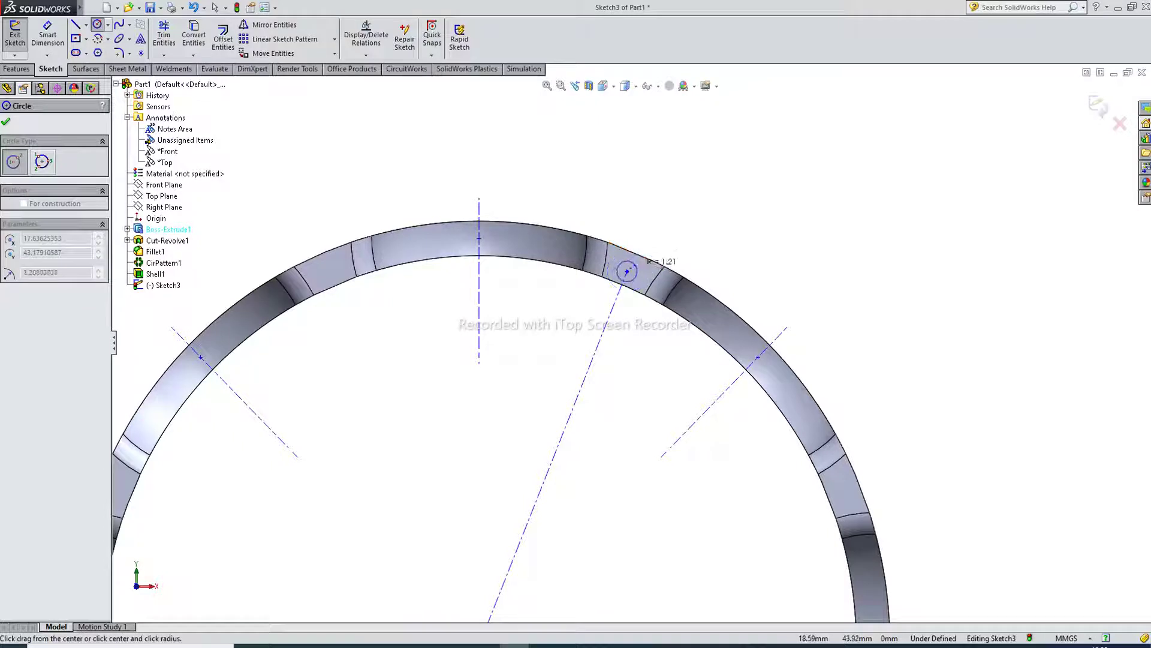
click(635, 265)
right_click(675, 237)
click(691, 246)
Step: Dimension the circle's diameter as 2.5 mm
scroll(656, 251, down, 3)
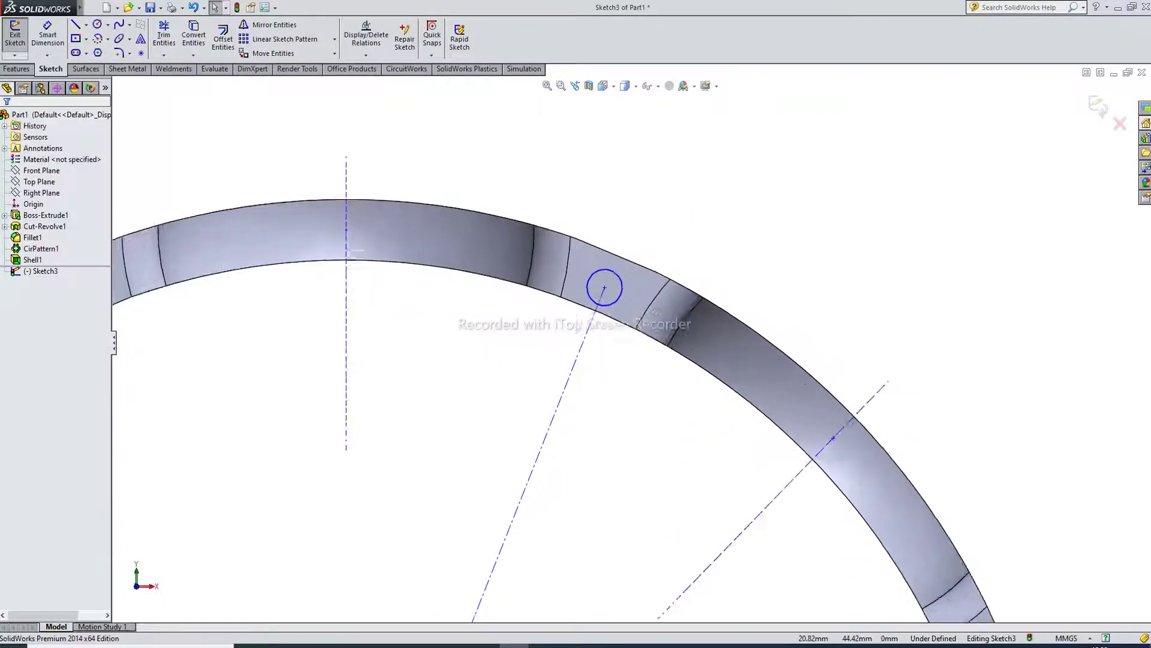
scroll(657, 253, down, 1)
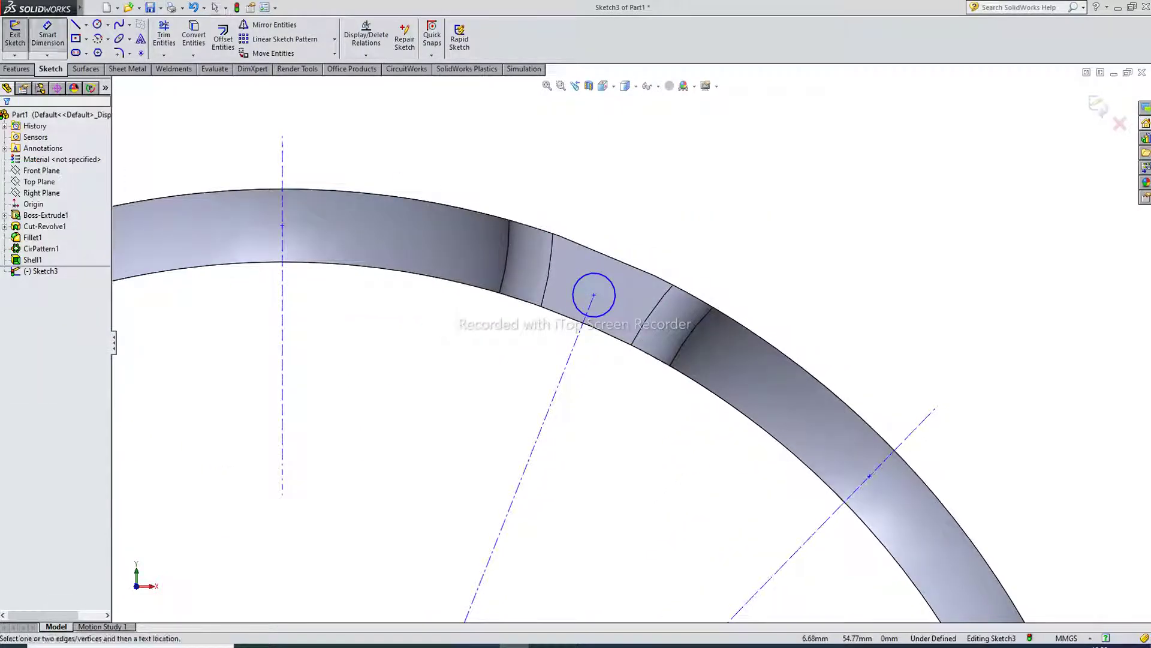
click(47, 35)
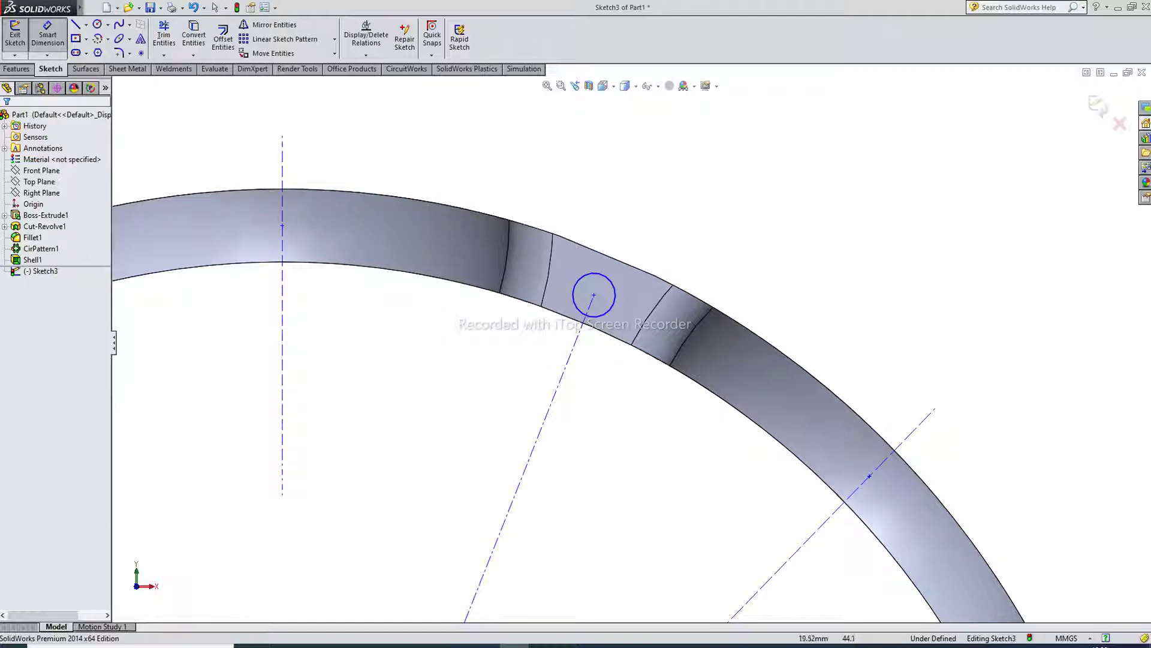
click(609, 278)
click(659, 230)
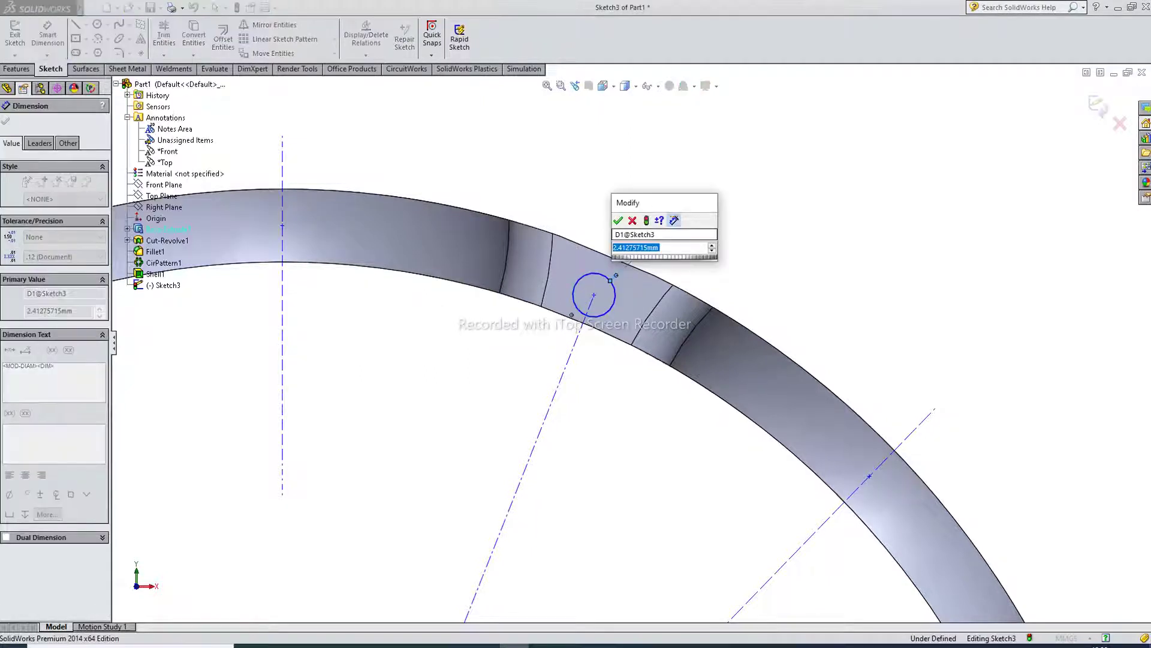
text(2.5)
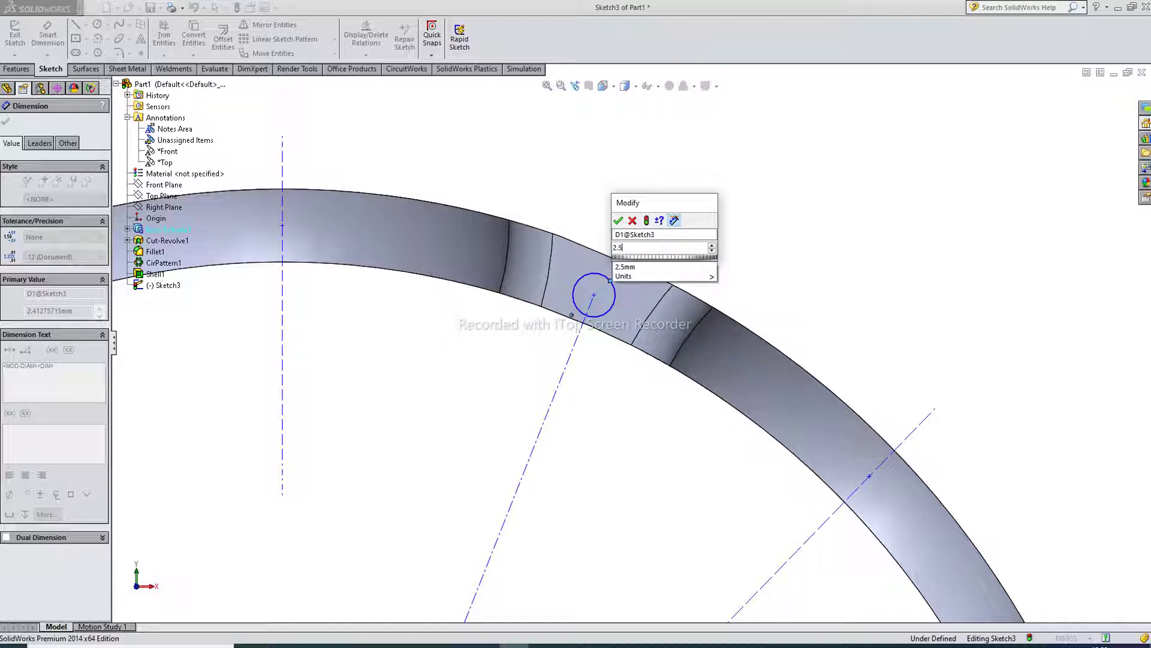
key(Return)
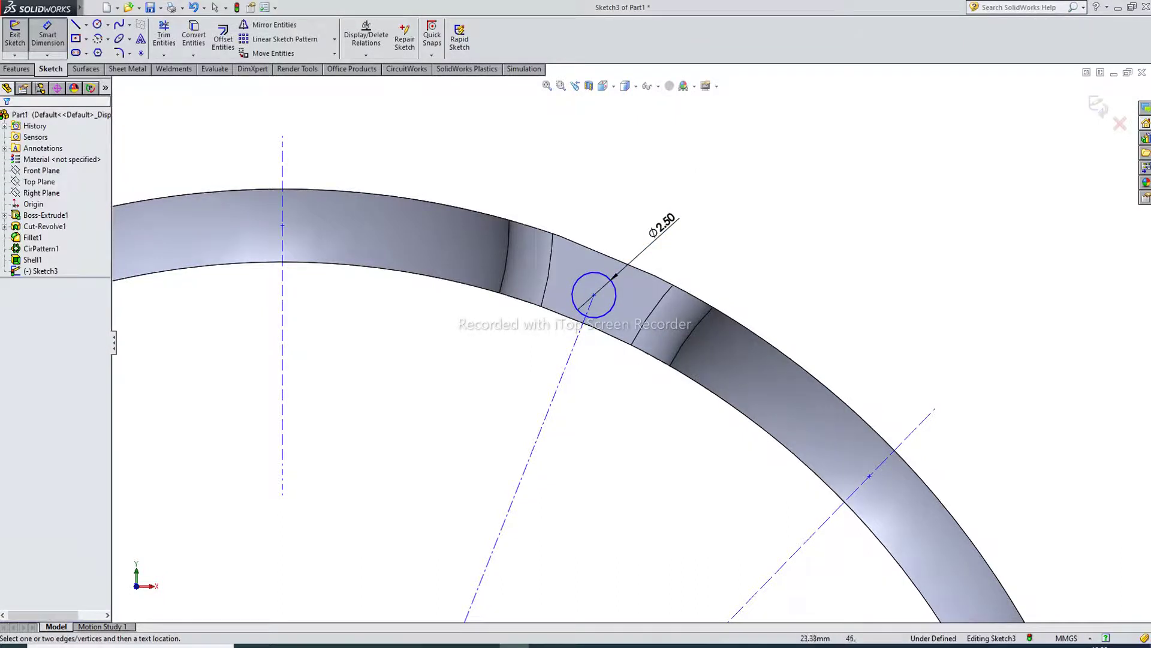
Step: Dimension the angle between the vertical cutout axis and the sloped centerline as 360/16 degrees
scroll(630, 342, up, 2)
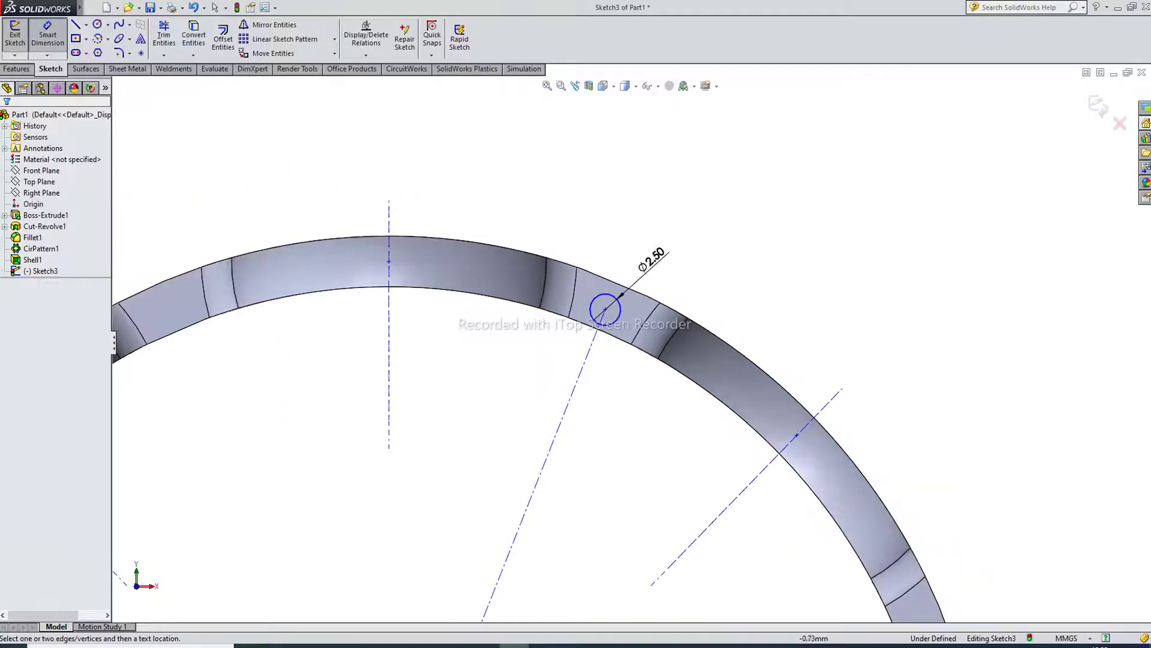
click(389, 359)
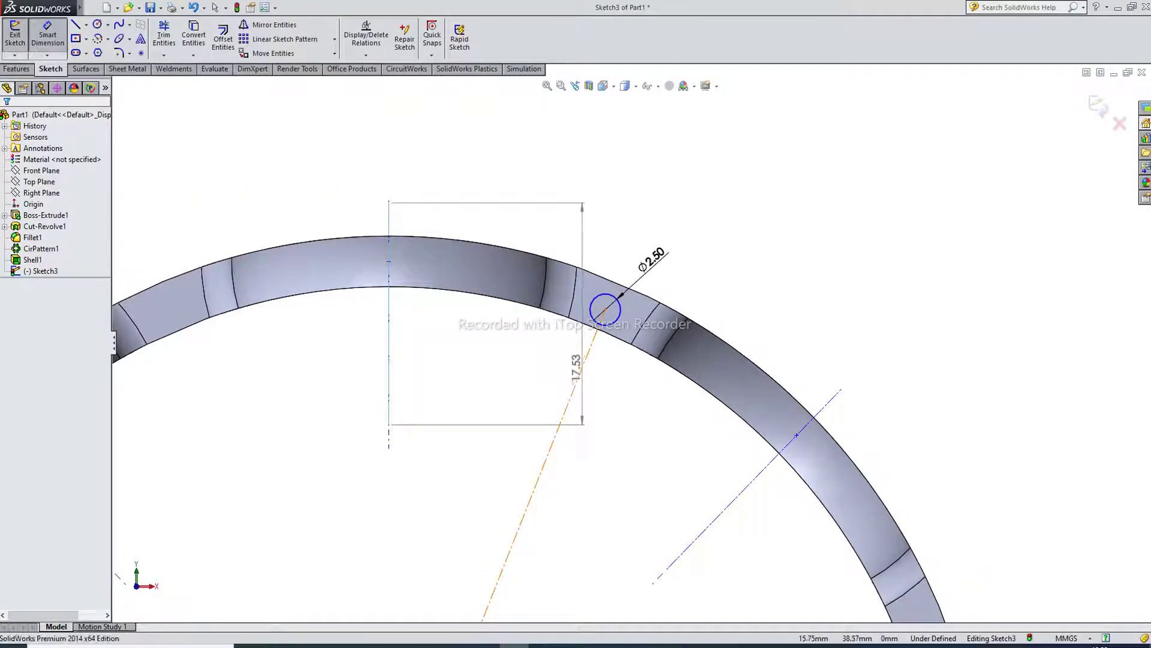
click(578, 375)
click(515, 212)
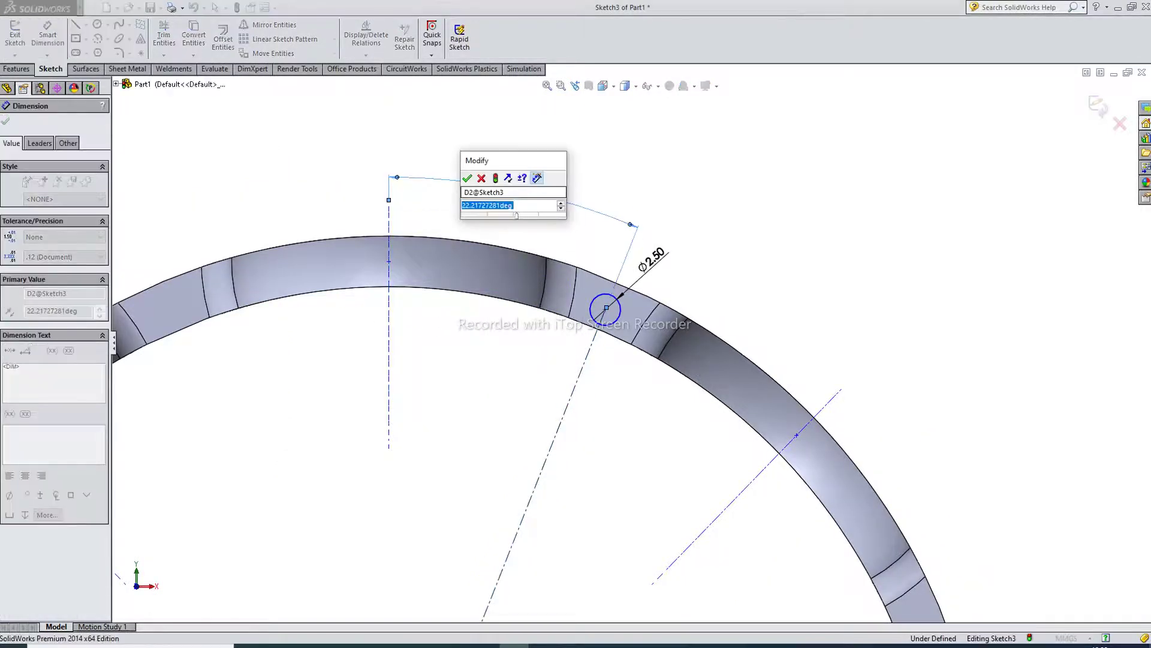
text(360)
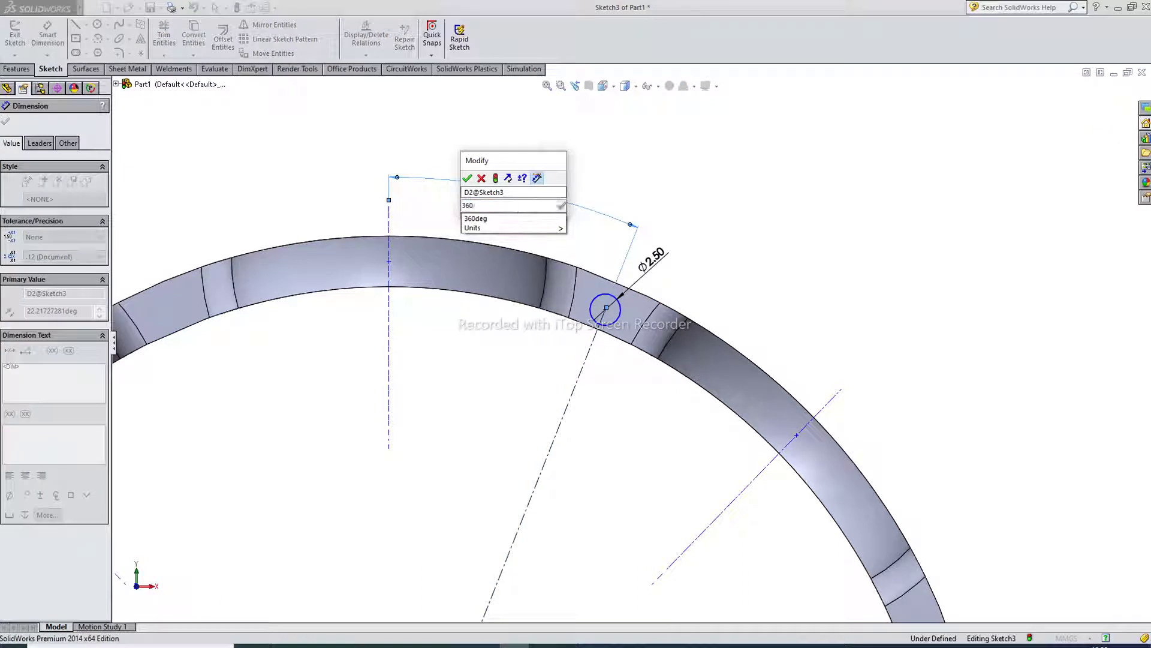
text(/16)
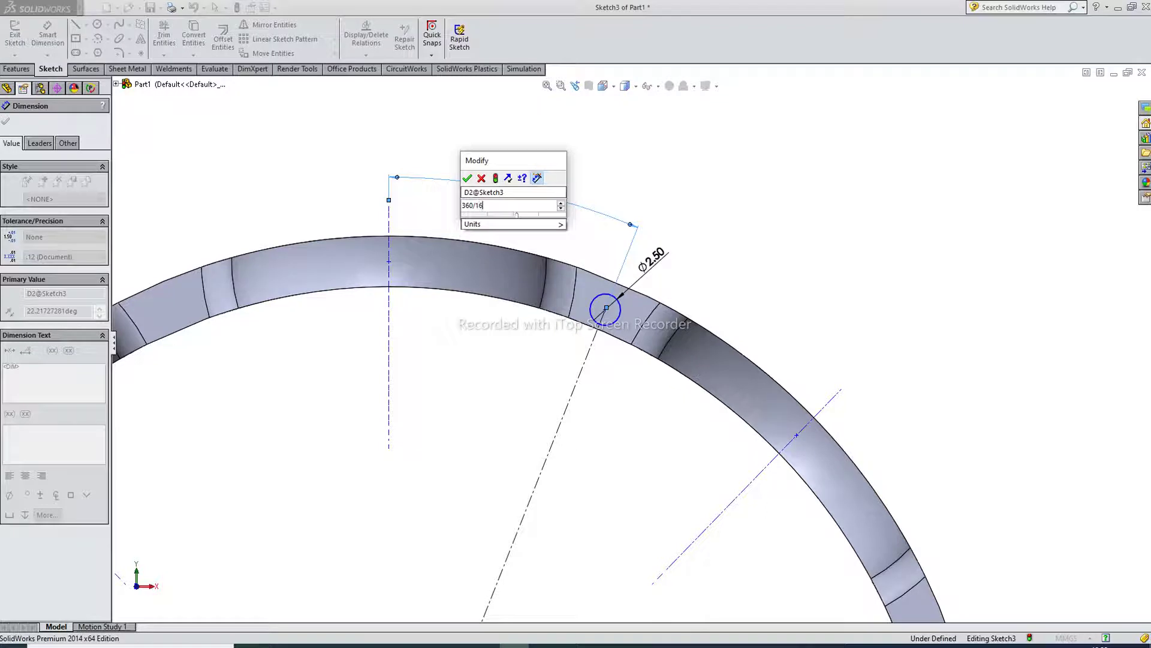
key(Return)
key(Escape)
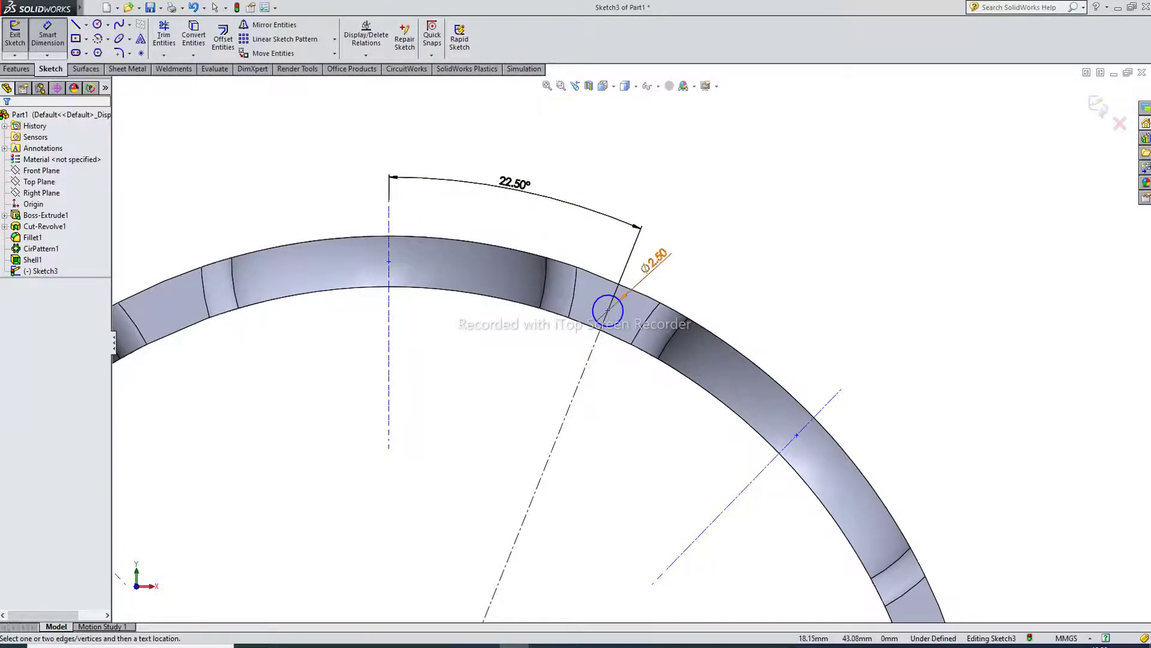
scroll(631, 341, up, 2)
scroll(618, 322, up, 2)
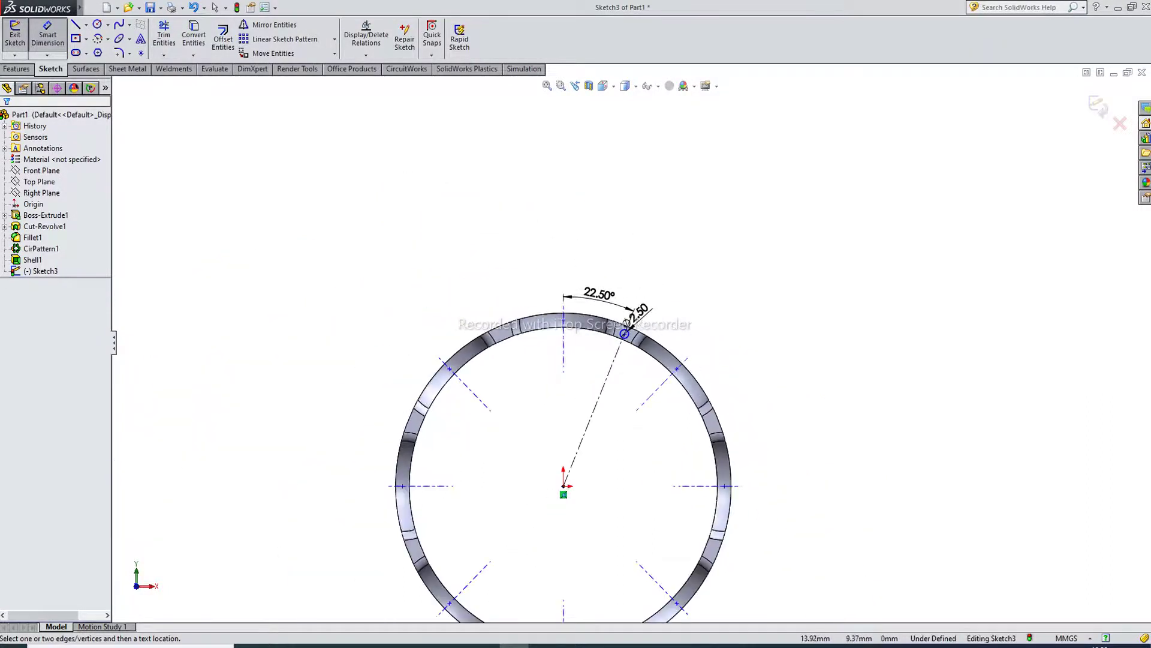
scroll(626, 324, up, 2)
scroll(632, 354, down, 4)
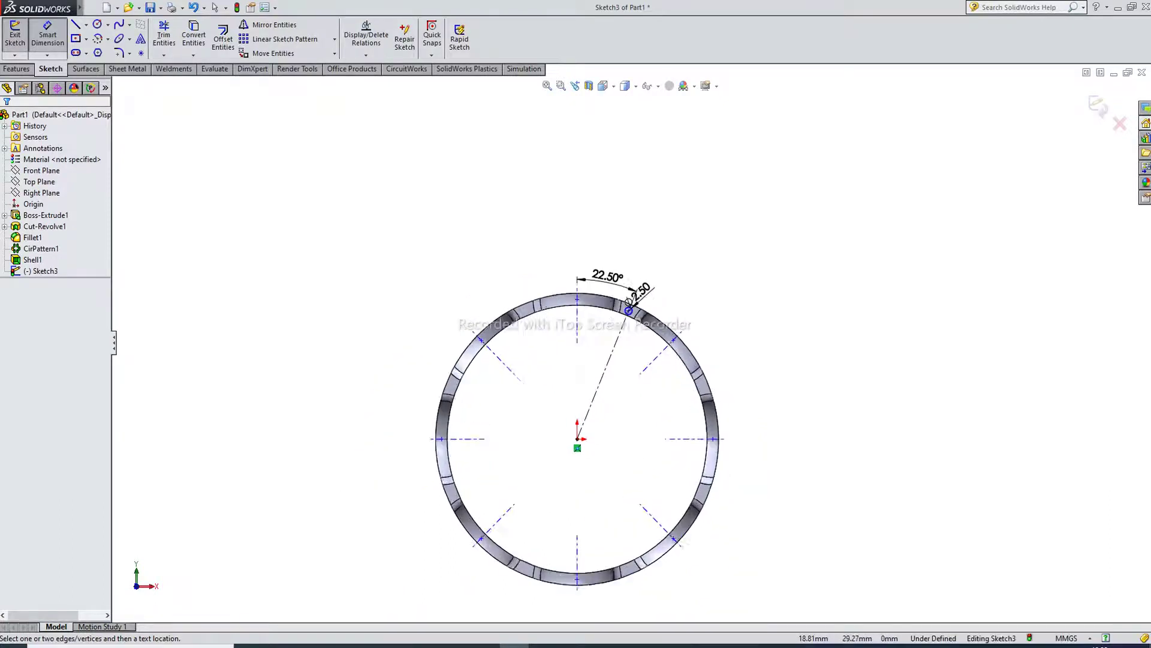
right_click(725, 226)
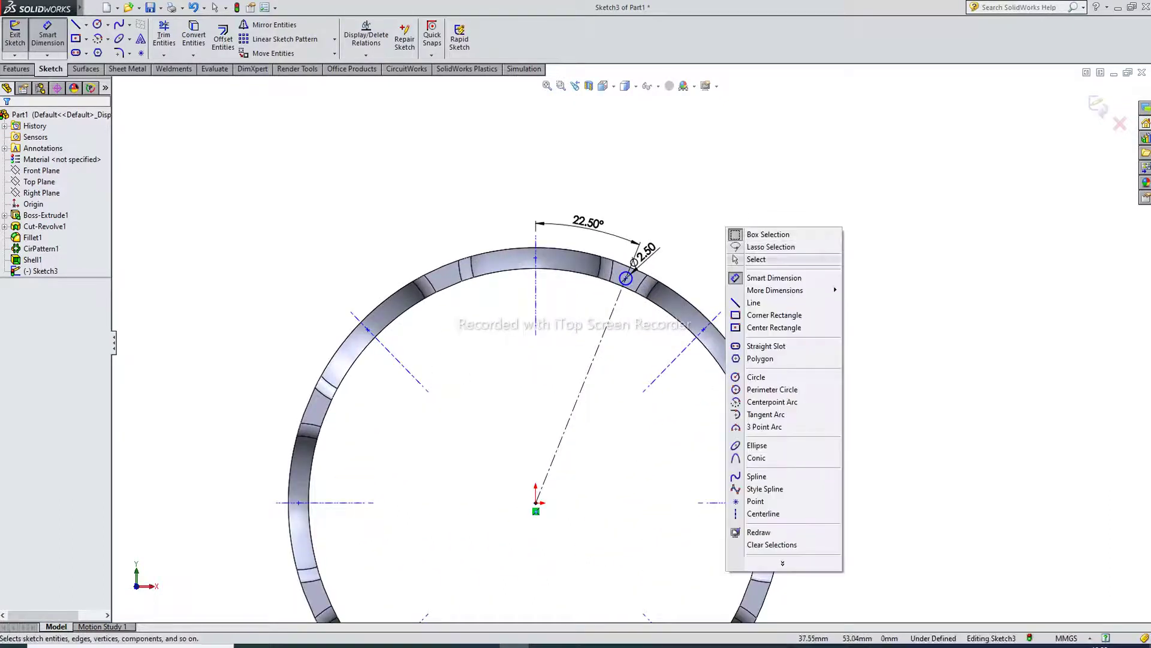
click(755, 261)
Step: Cut-extrude the circle as a blind cut 18 mm deep through the flat wall between the scallops
click(16, 69)
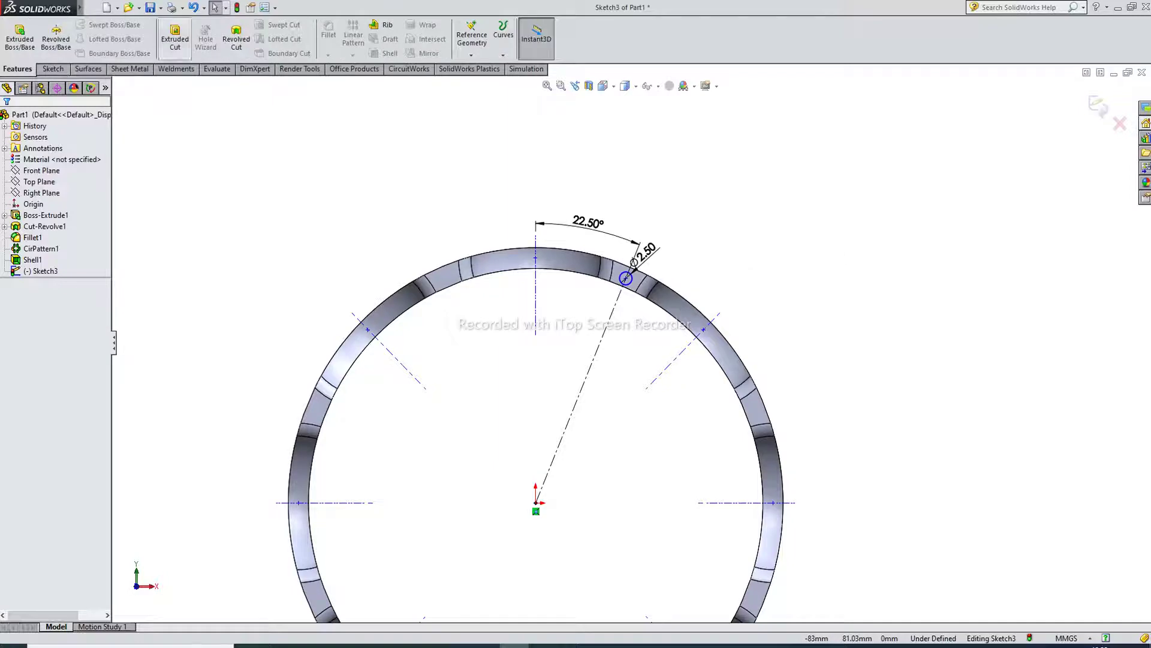
click(174, 38)
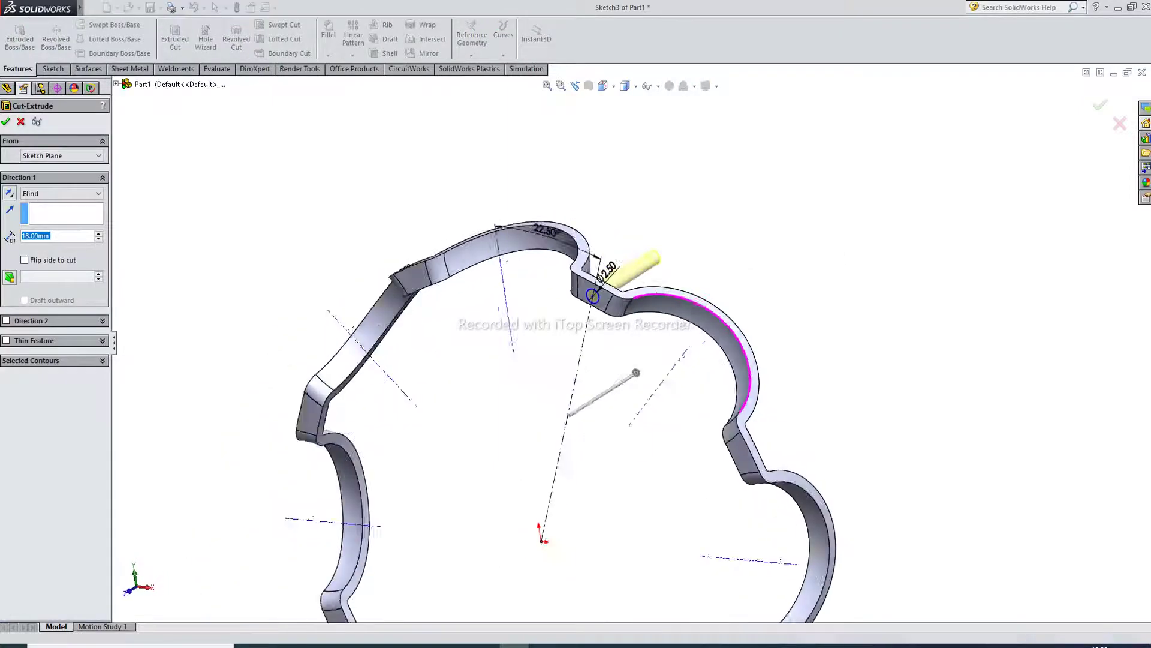
click(6, 121)
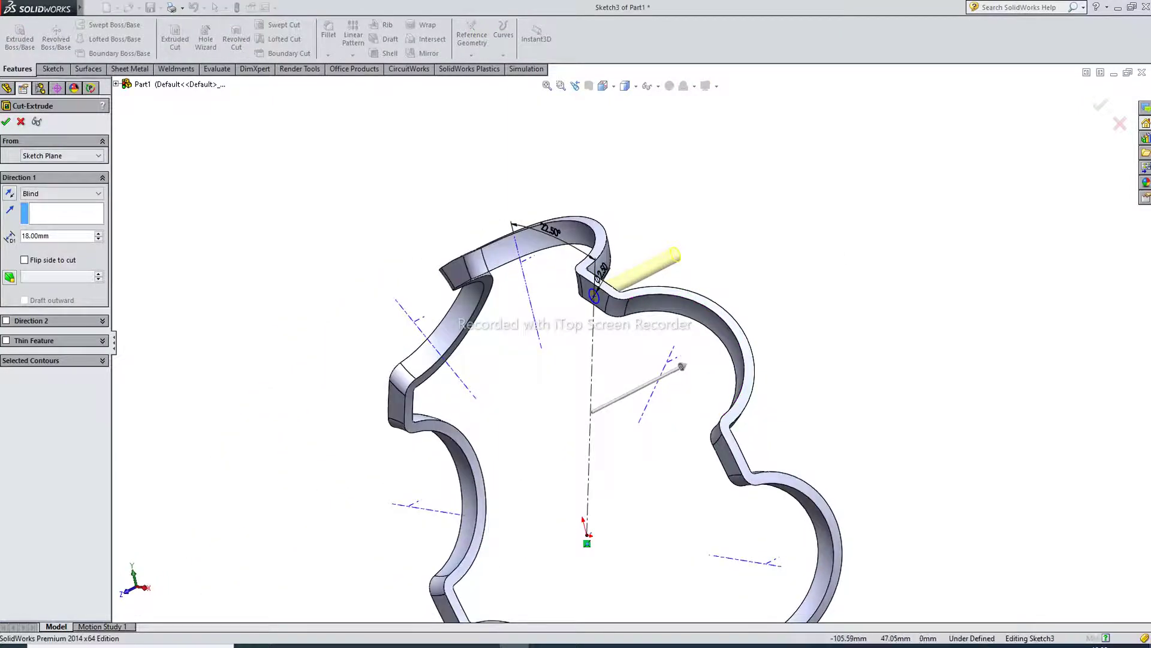
Step: Circular-pattern the hole cut around the ring's central axis as 8 equally spaced instances over 360 degrees
scroll(585, 352, up, 4)
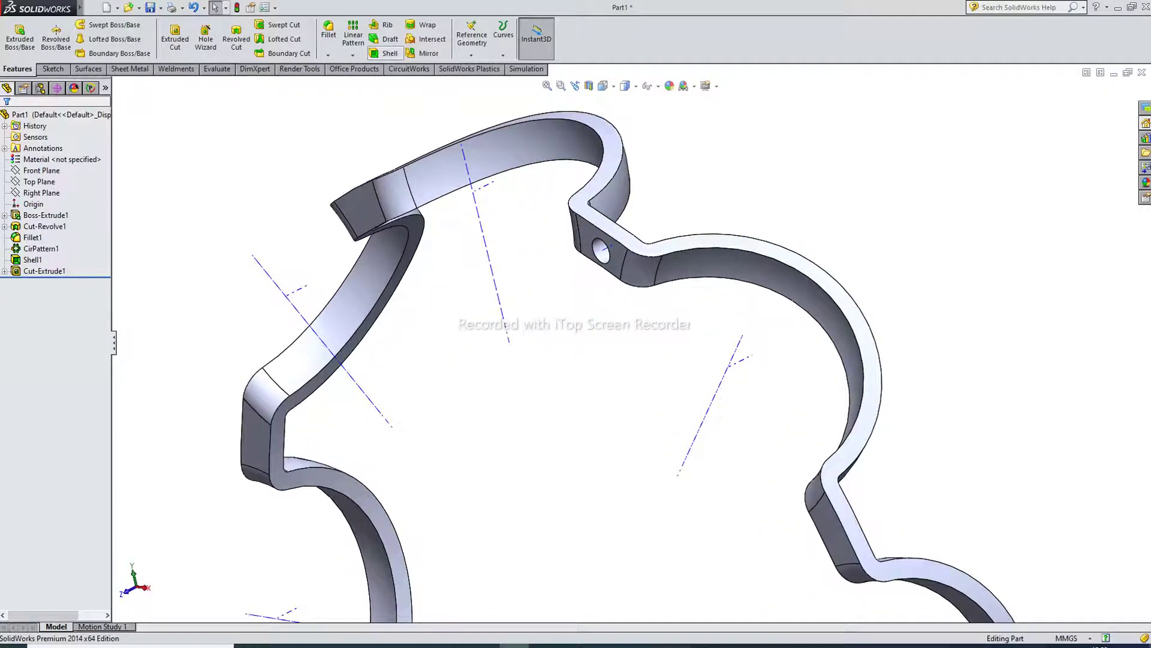
click(353, 55)
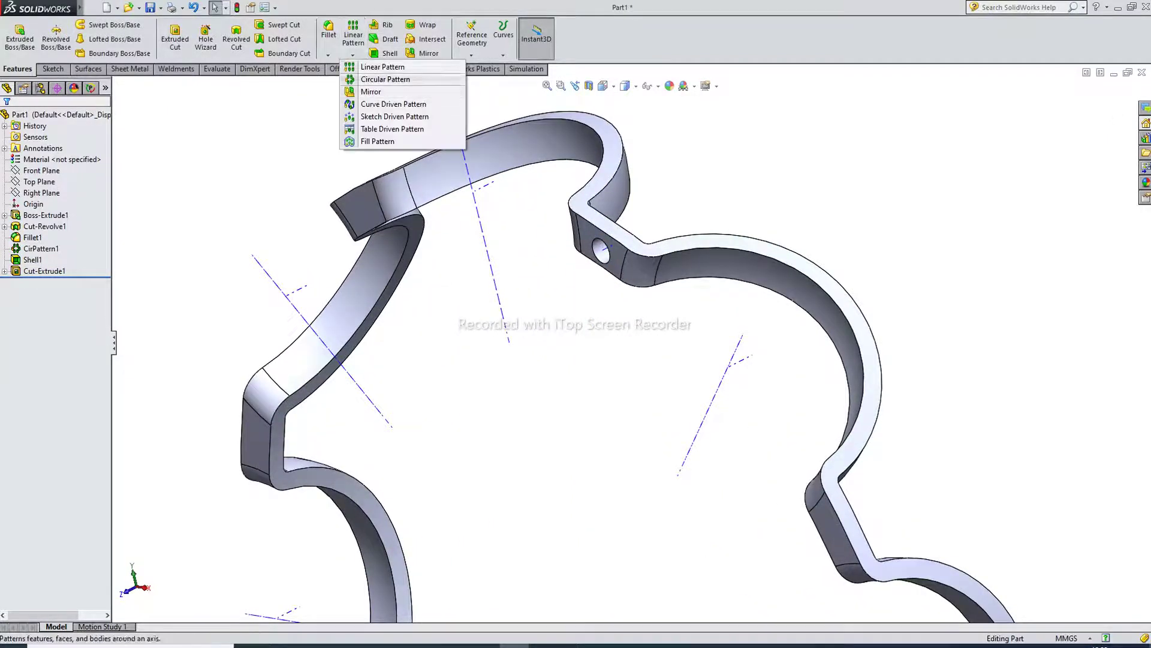
click(385, 79)
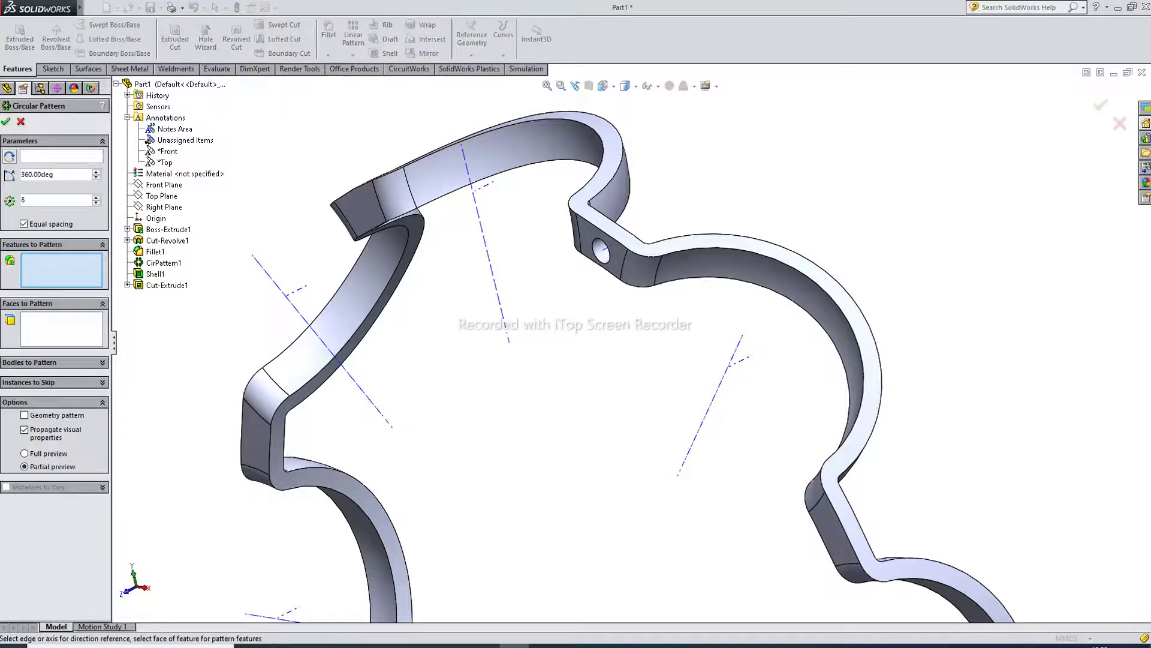
click(61, 156)
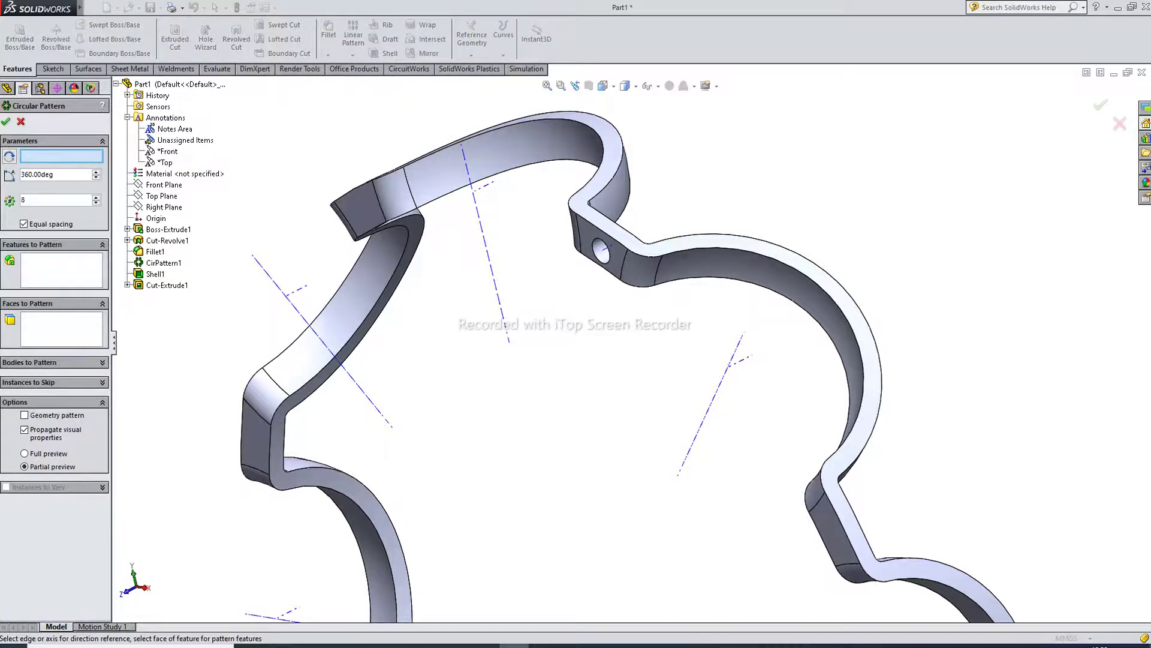
scroll(631, 342, up, 4)
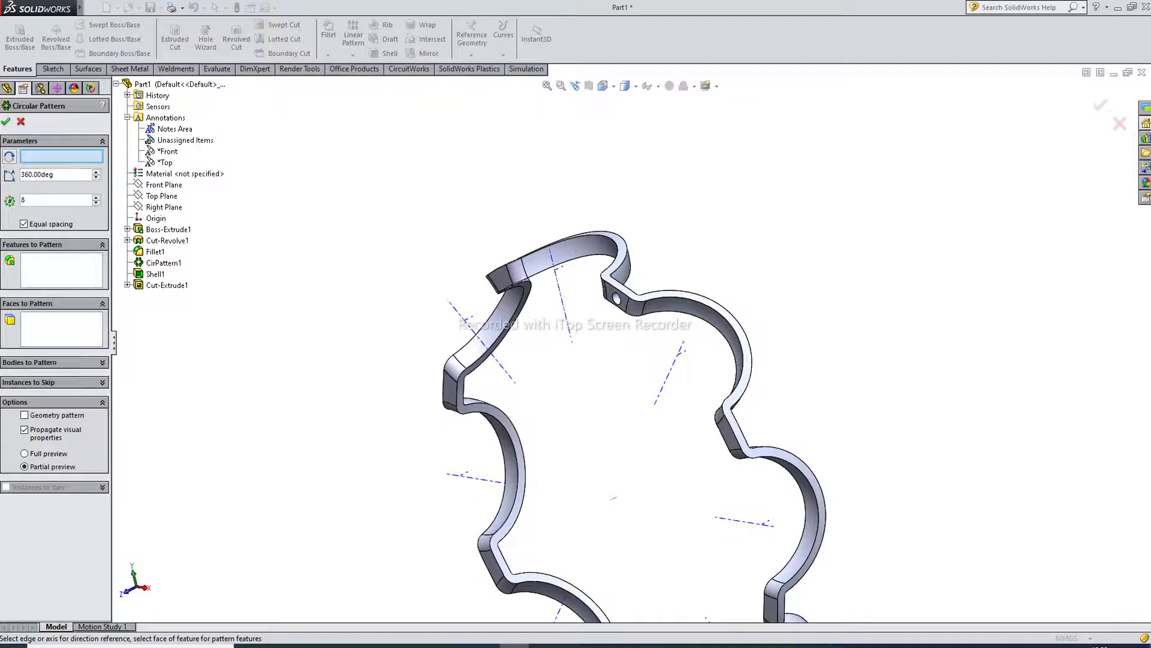
click(613, 497)
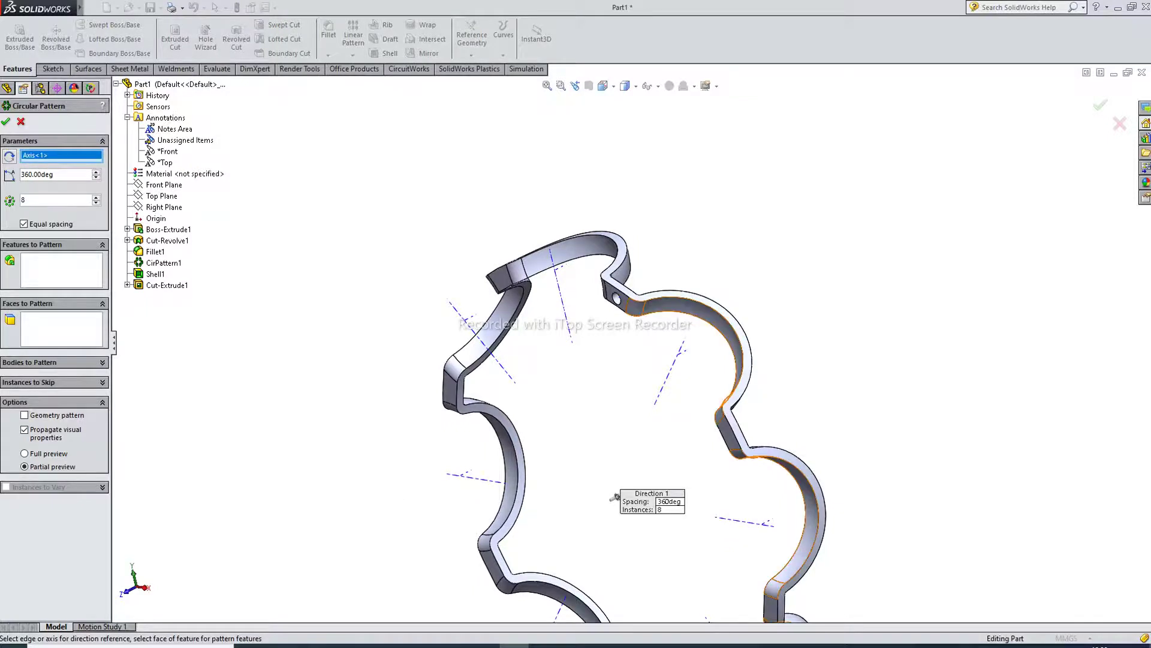
scroll(607, 313, down, 3)
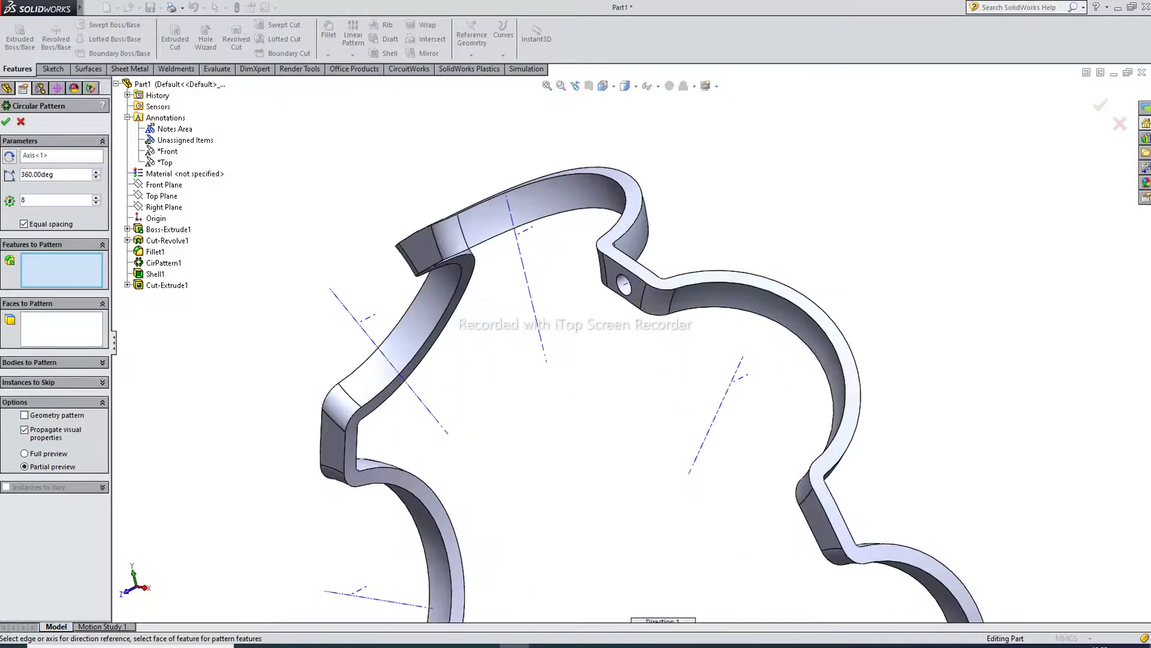
scroll(627, 289, down, 3)
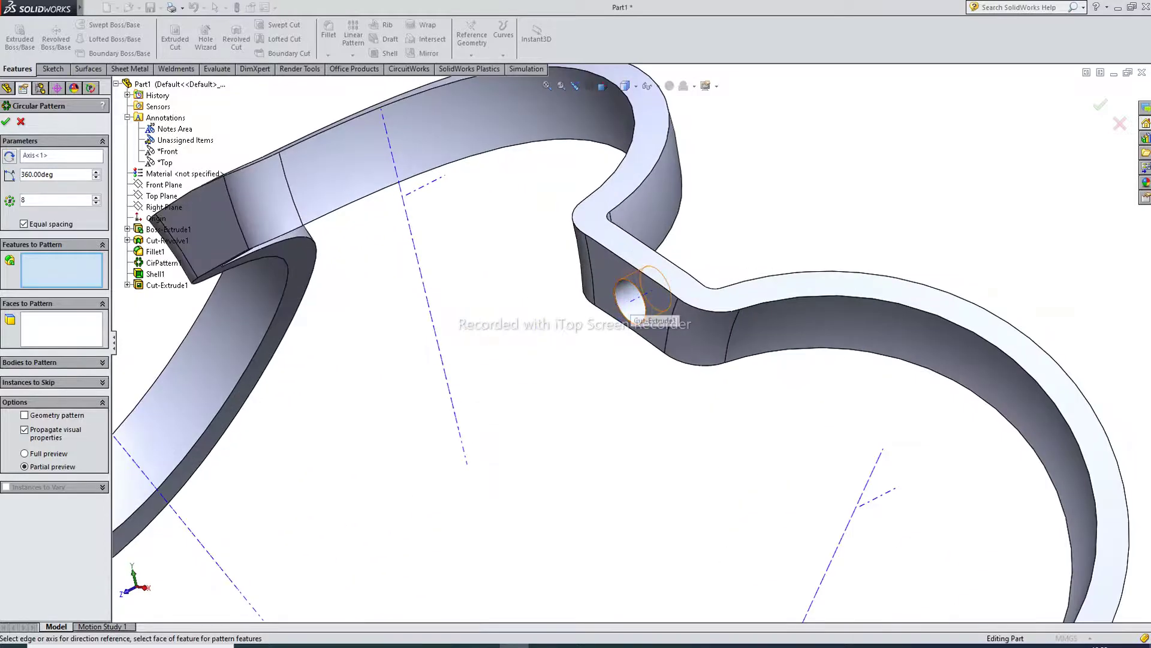
click(631, 297)
scroll(637, 284, up, 10)
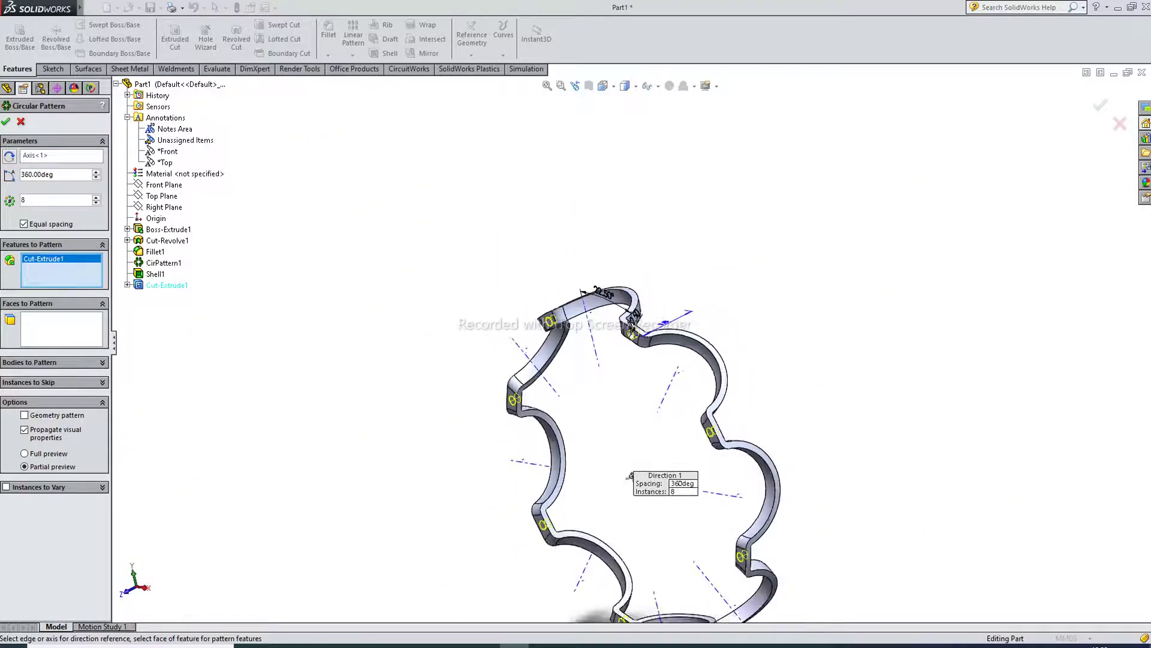
scroll(631, 408, down, 5)
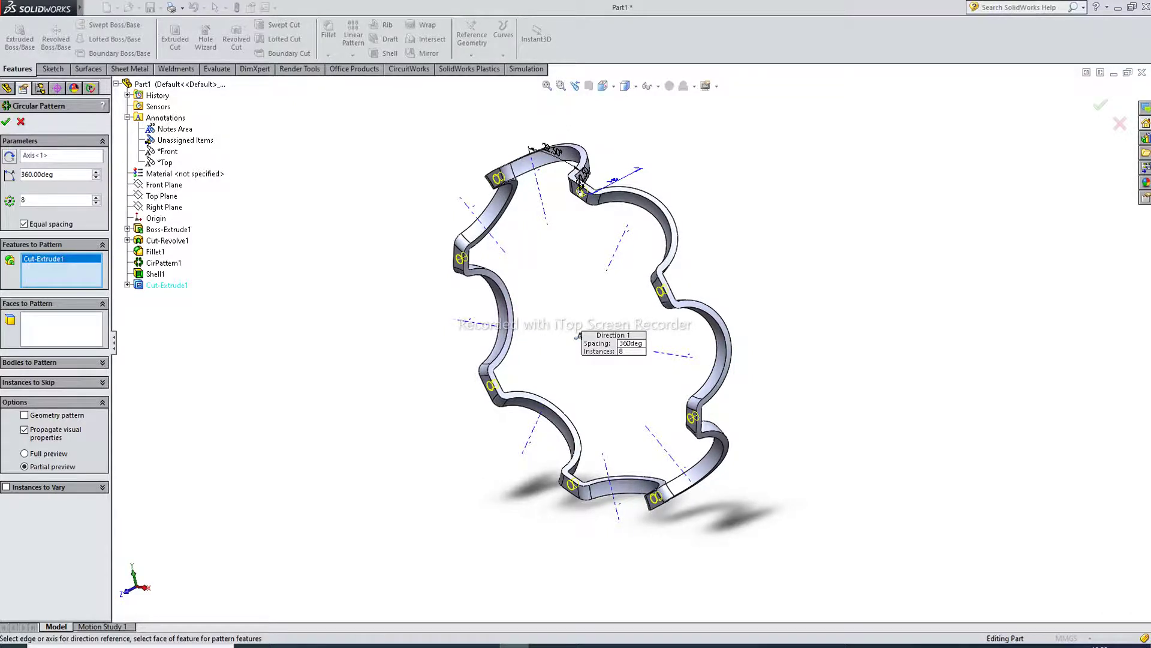
key(Return)
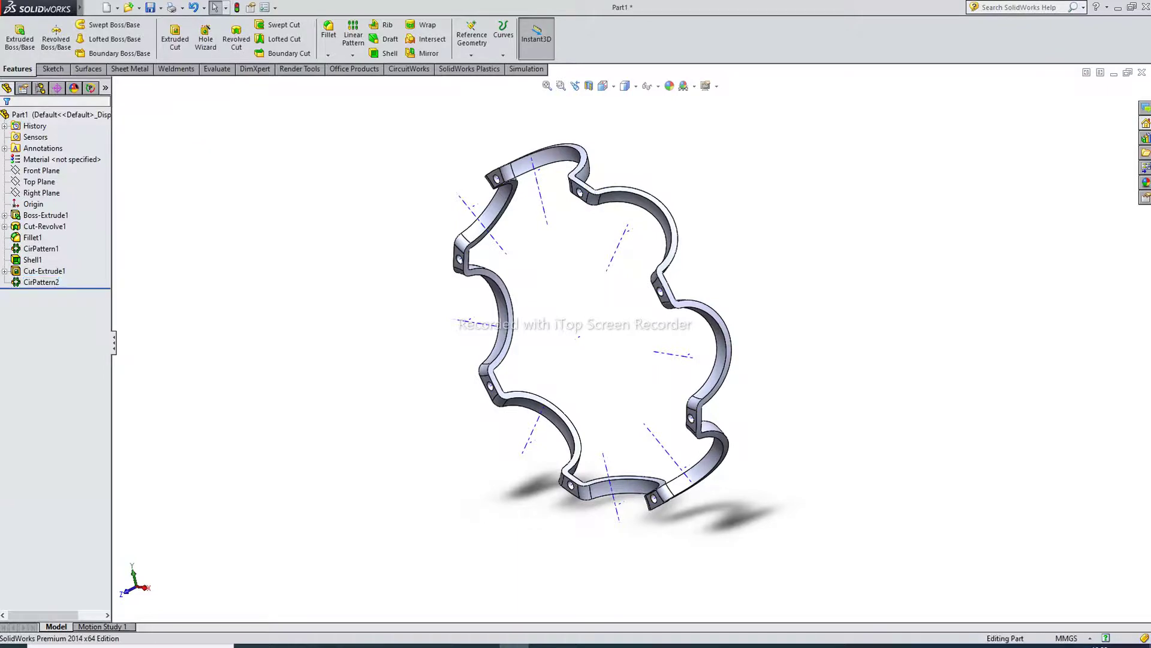
Step: Hide the temporary axes displayed around the ring
middle_drag(575, 335, 633, 335)
scroll(630, 343, up, 2)
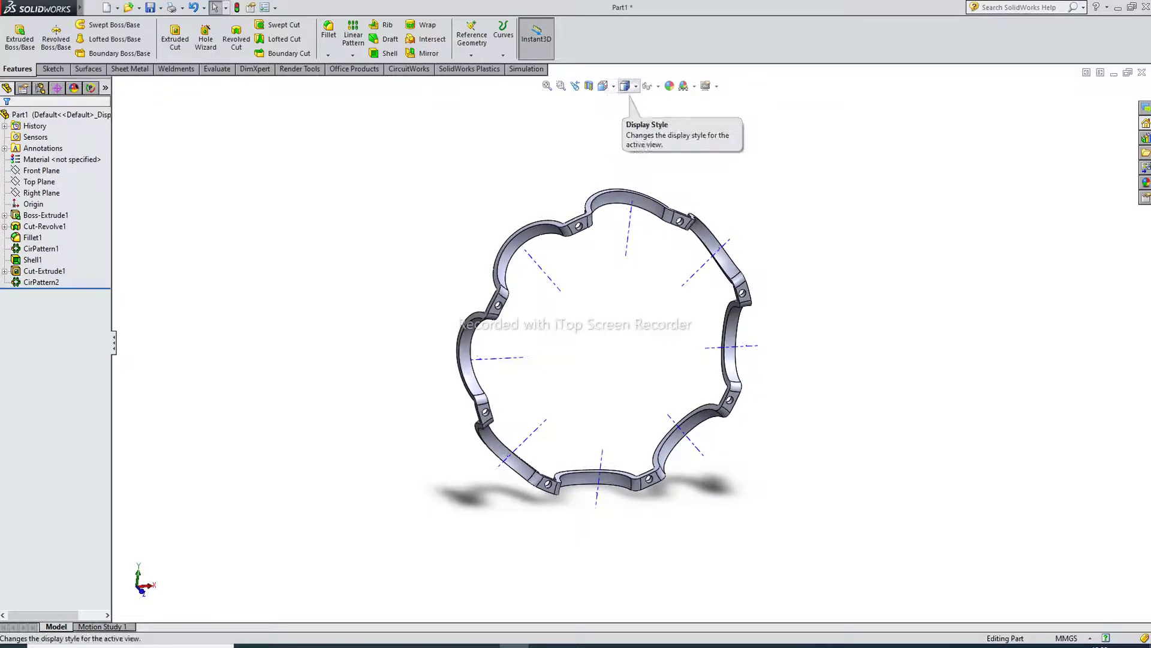
click(657, 86)
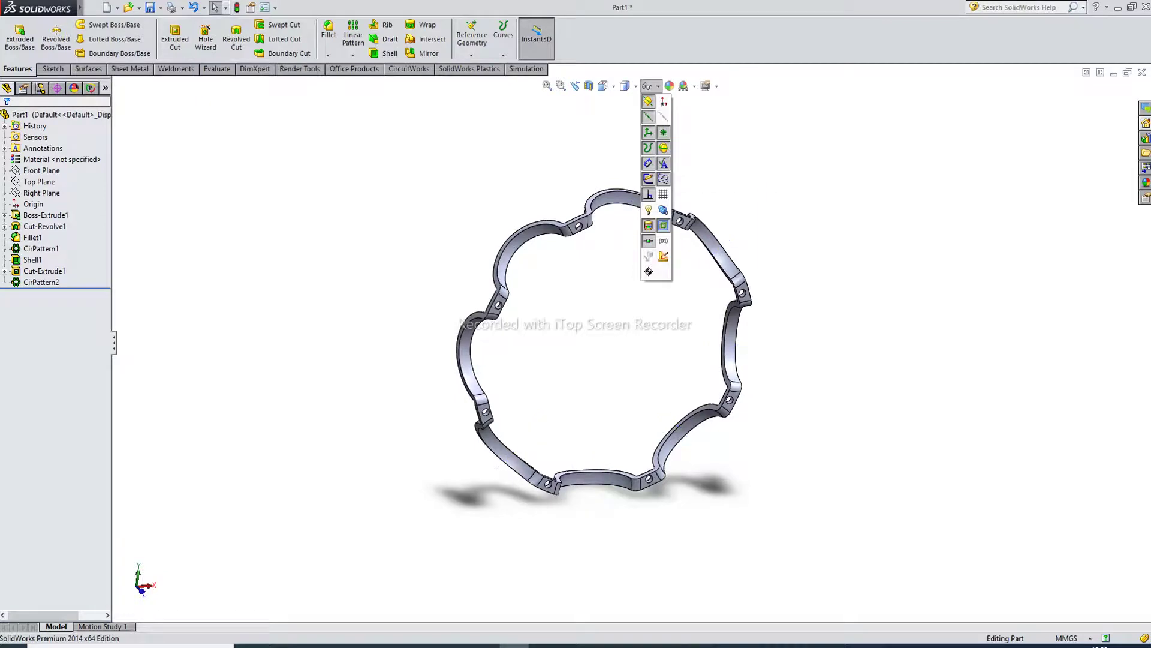
click(664, 133)
scroll(743, 258, down, 2)
scroll(635, 408, up, 2)
middle_drag(720, 384, 678, 313)
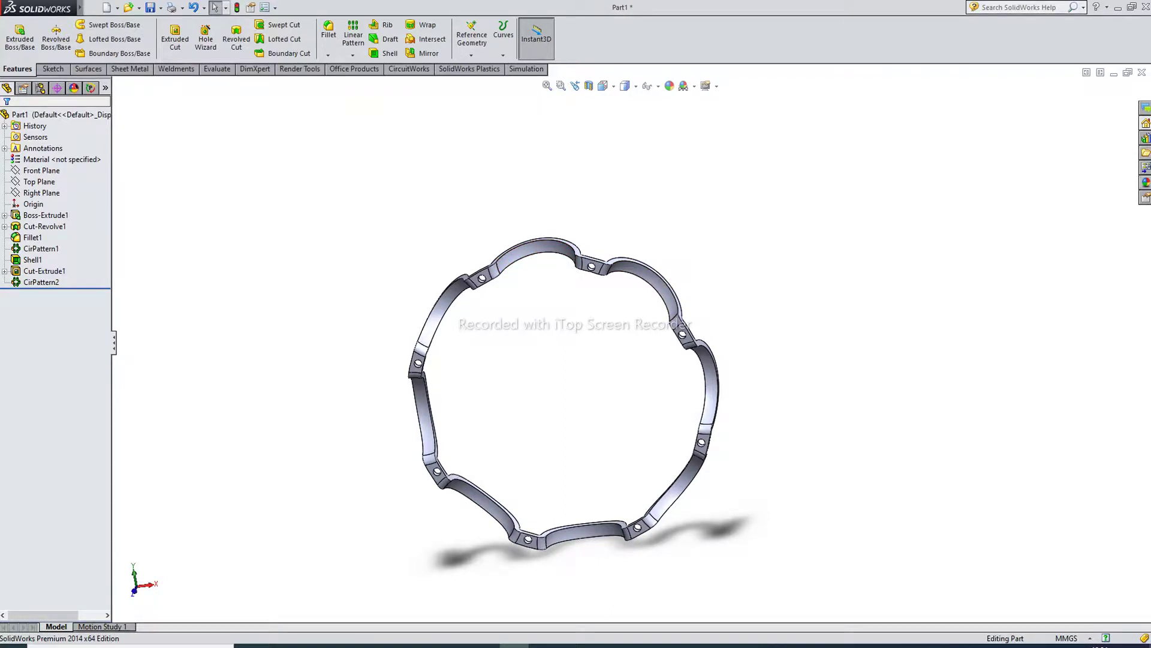
Step: Apply the polished brass metal appearance to the whole part
click(1145, 182)
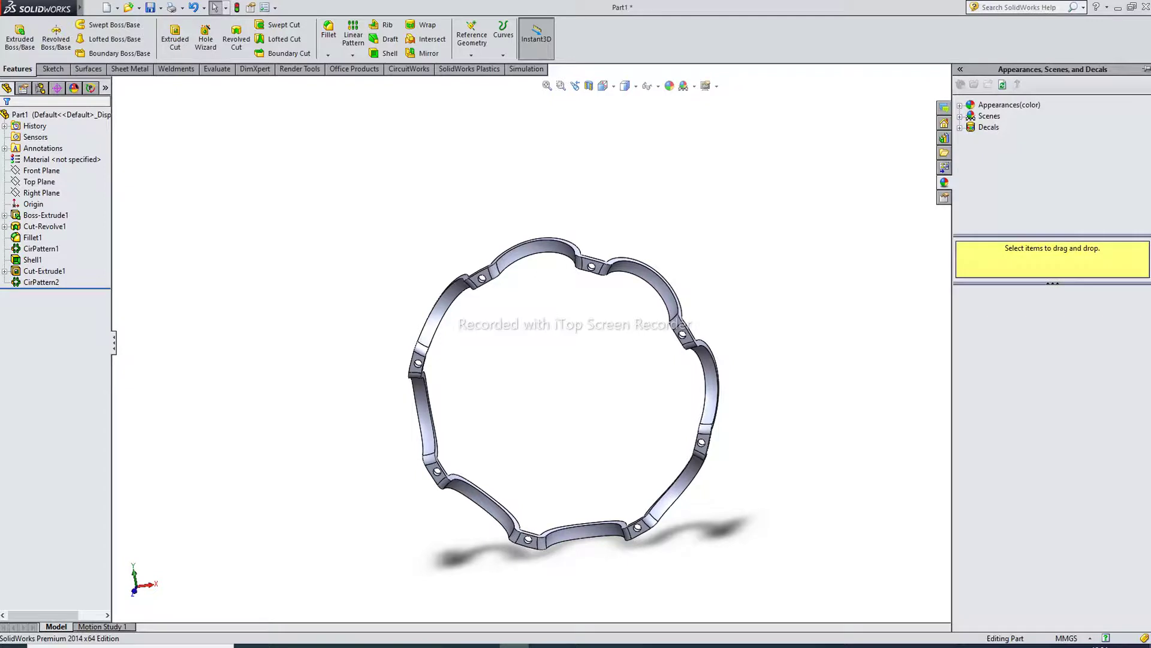
click(1009, 104)
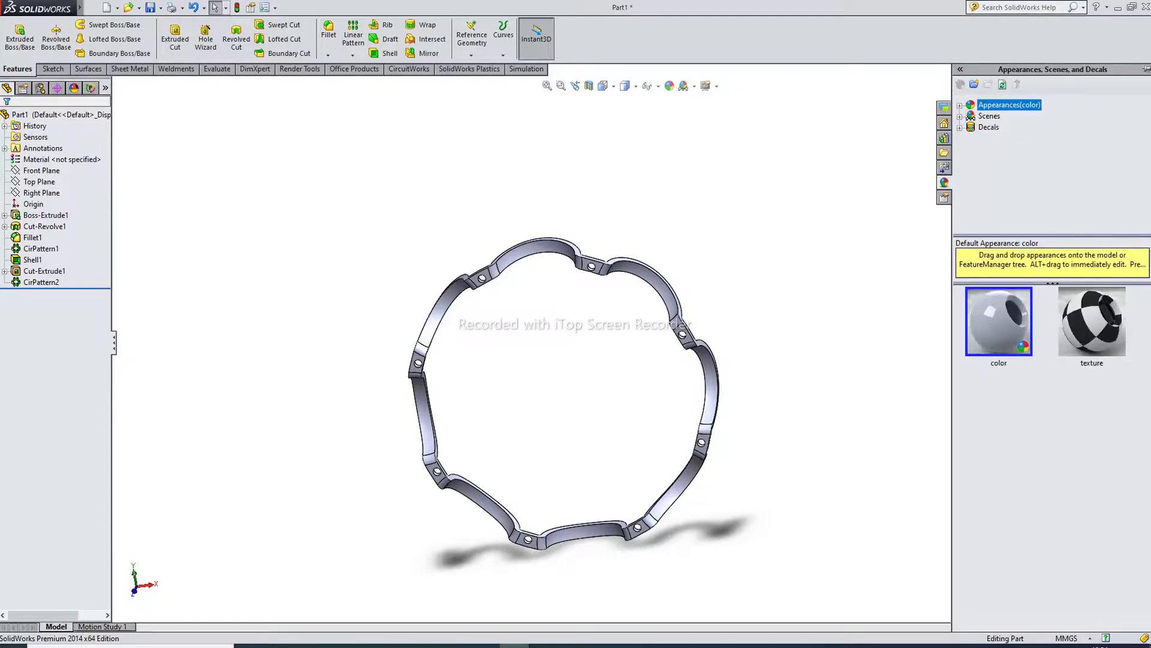
click(960, 104)
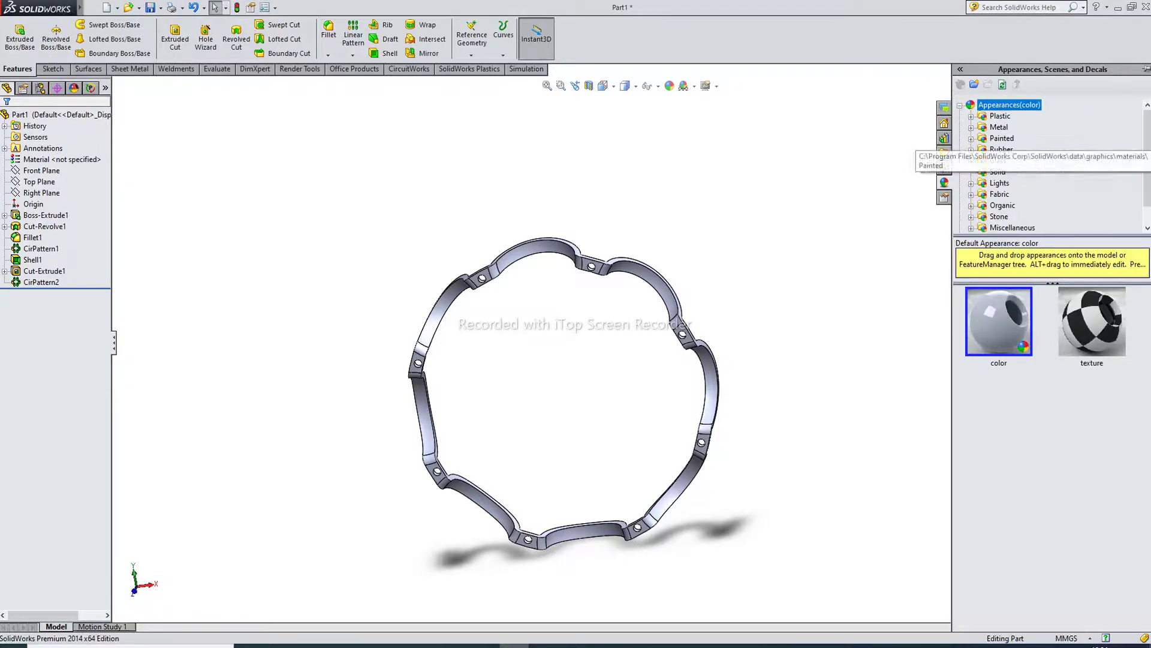
click(1001, 138)
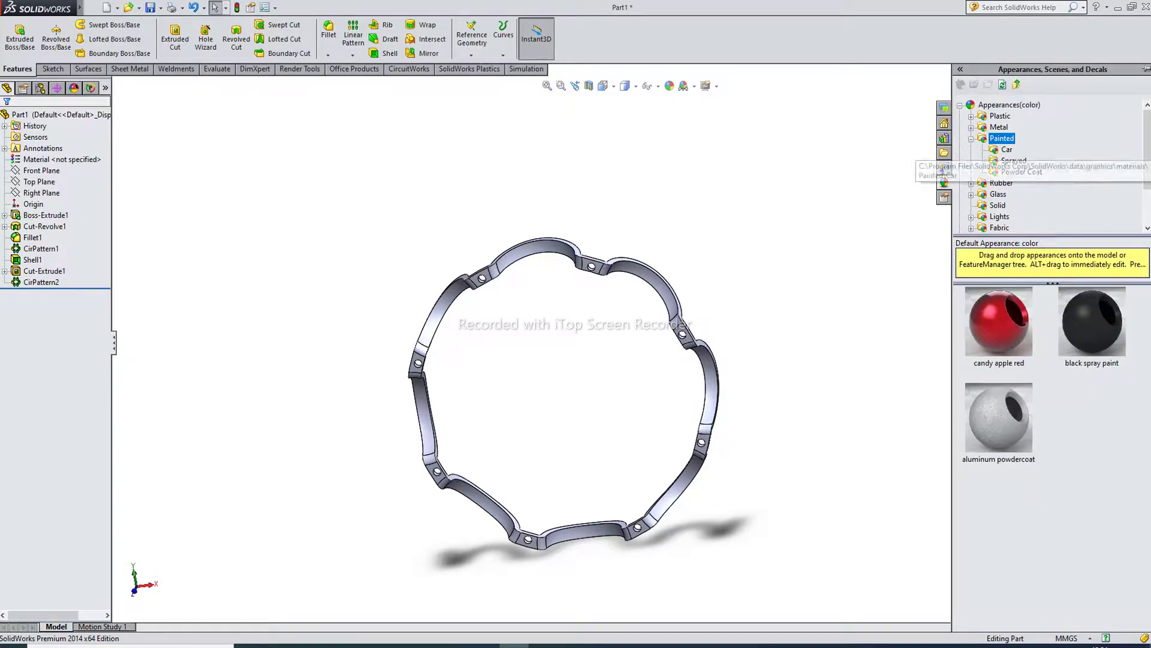
click(998, 127)
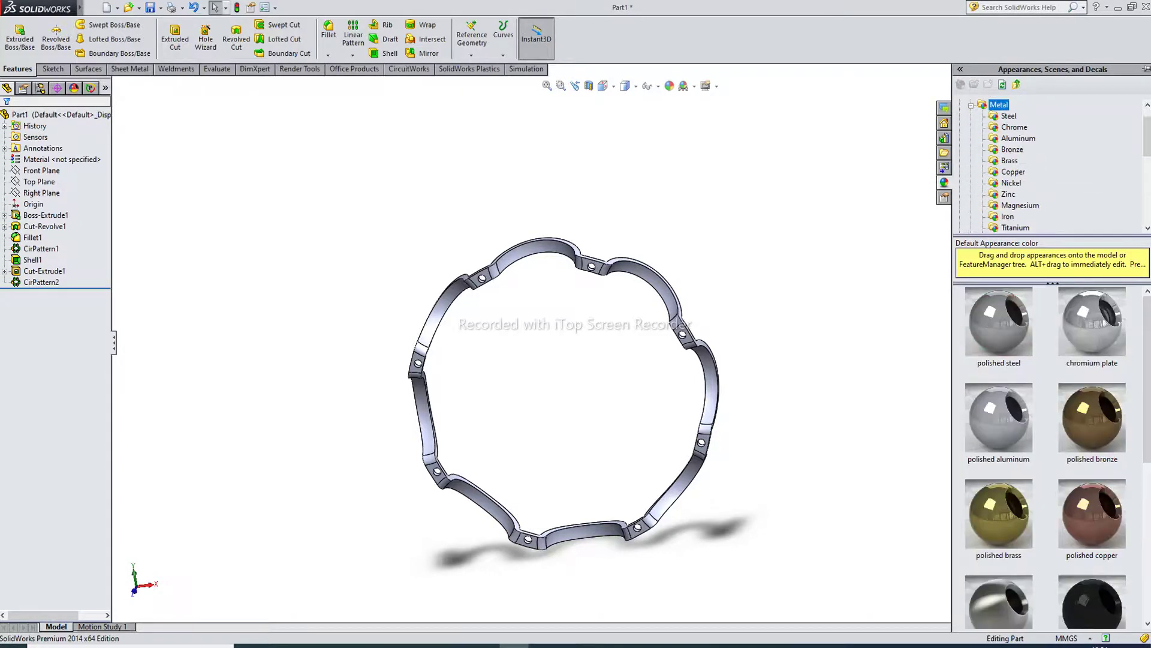
double_click(999, 513)
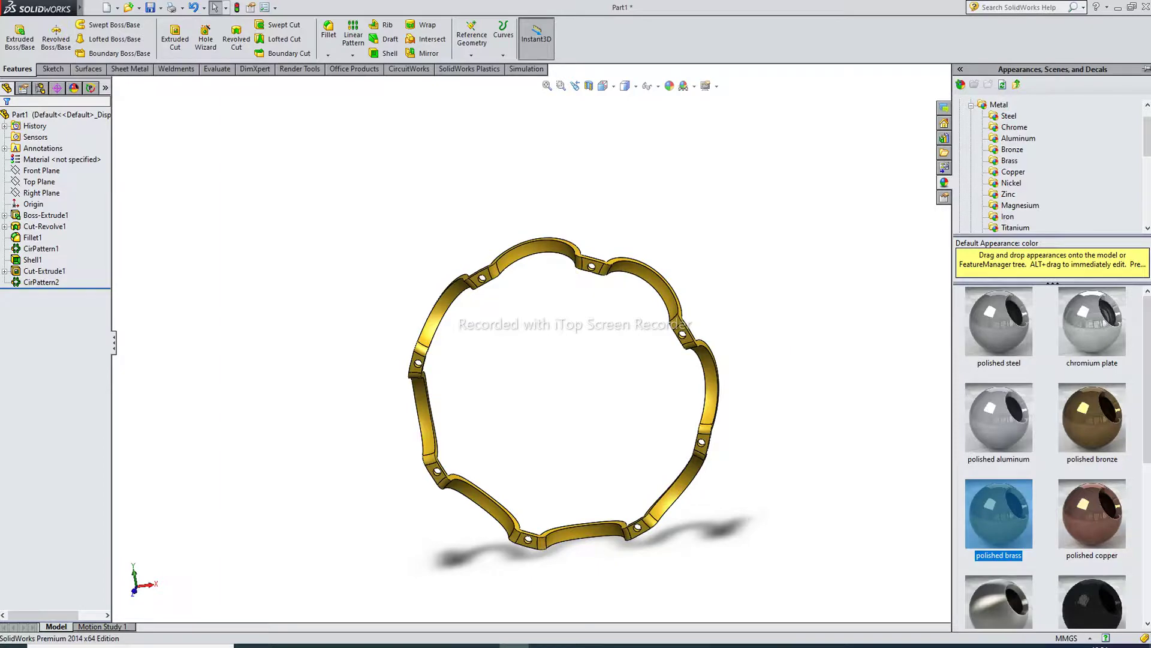
Step: Try the brushed nickel and polished copper appearances on the ring and return it to polished brass
middle_drag(564, 372, 503, 389)
scroll(611, 340, up, 2)
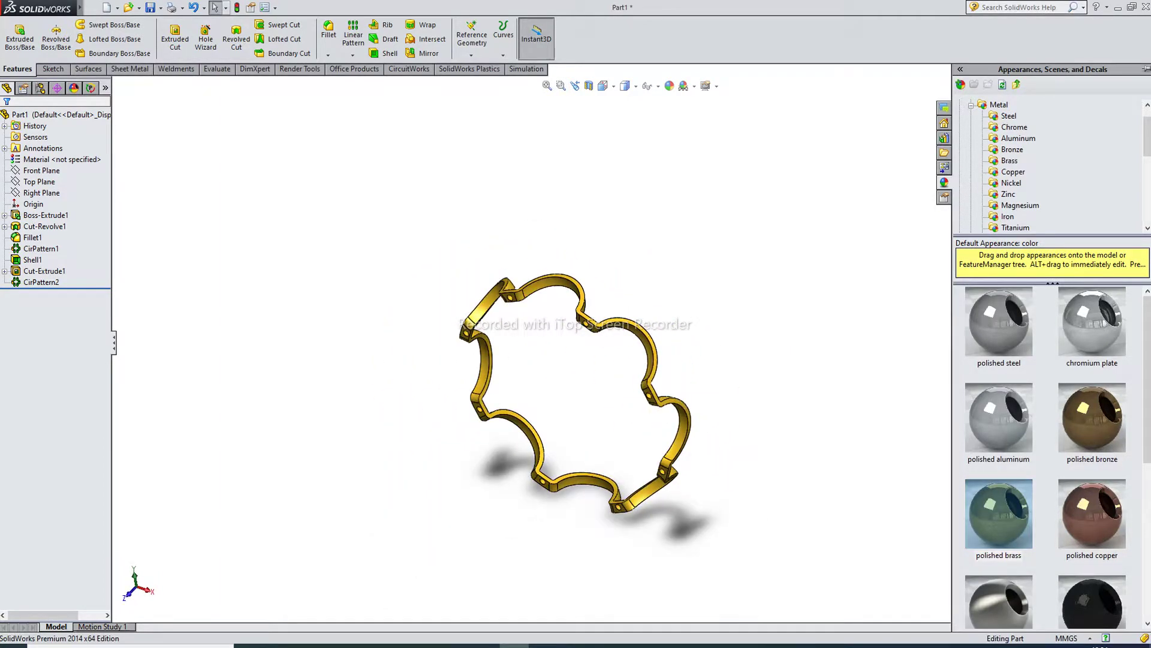
scroll(1058, 456, down, 1)
double_click(998, 580)
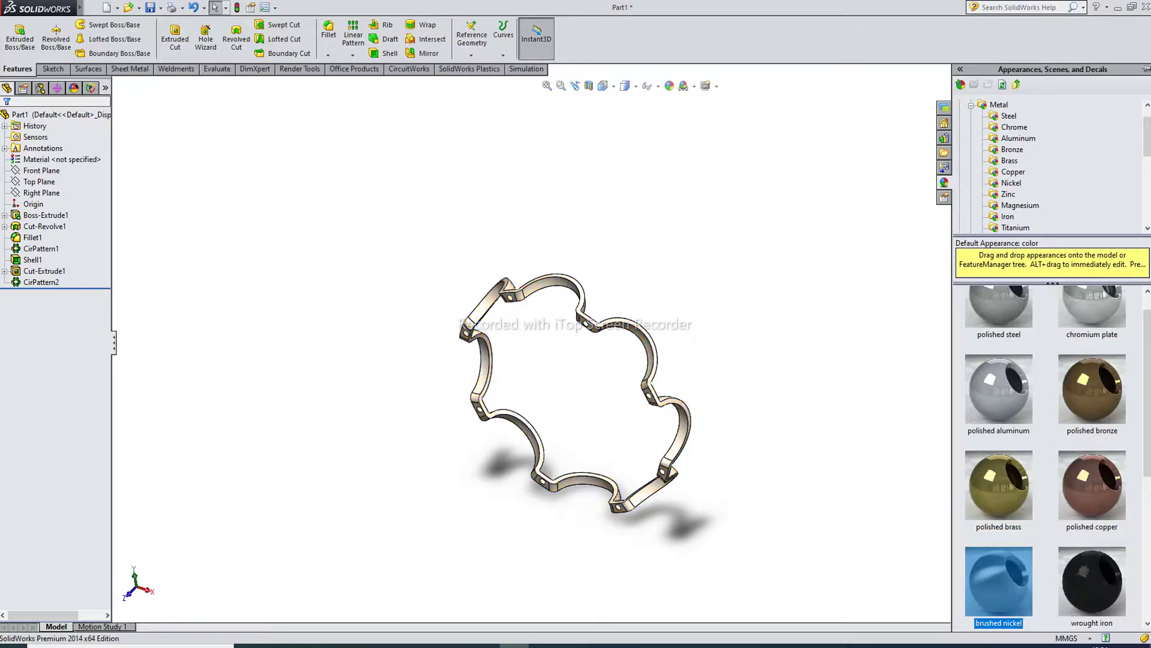
double_click(1091, 485)
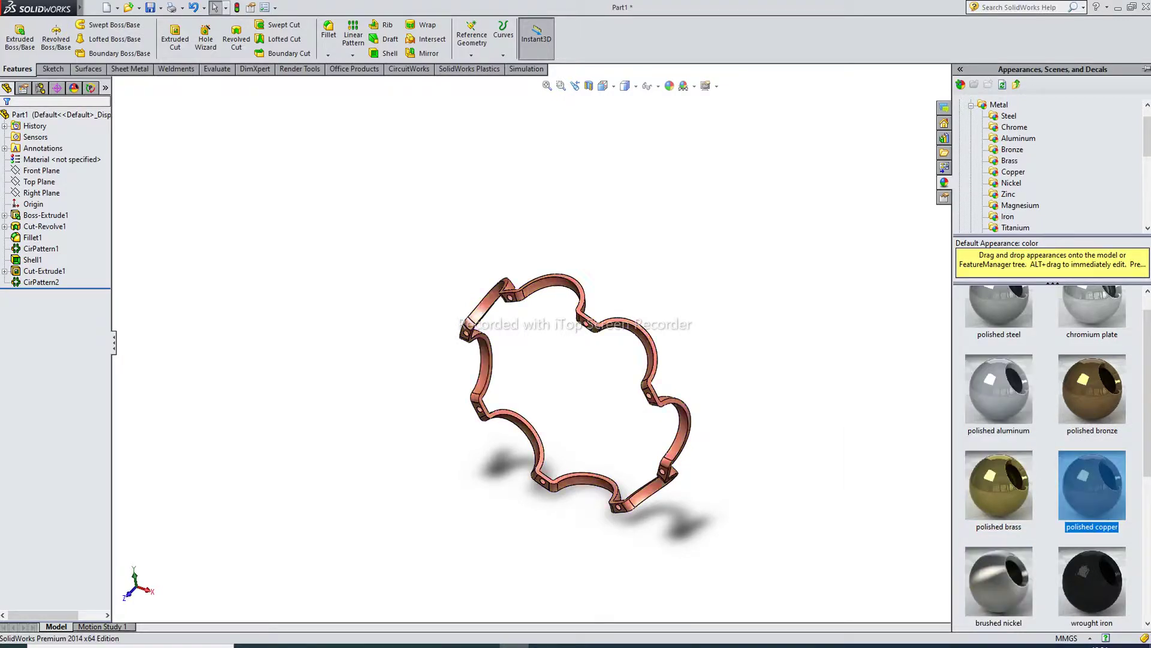
double_click(998, 485)
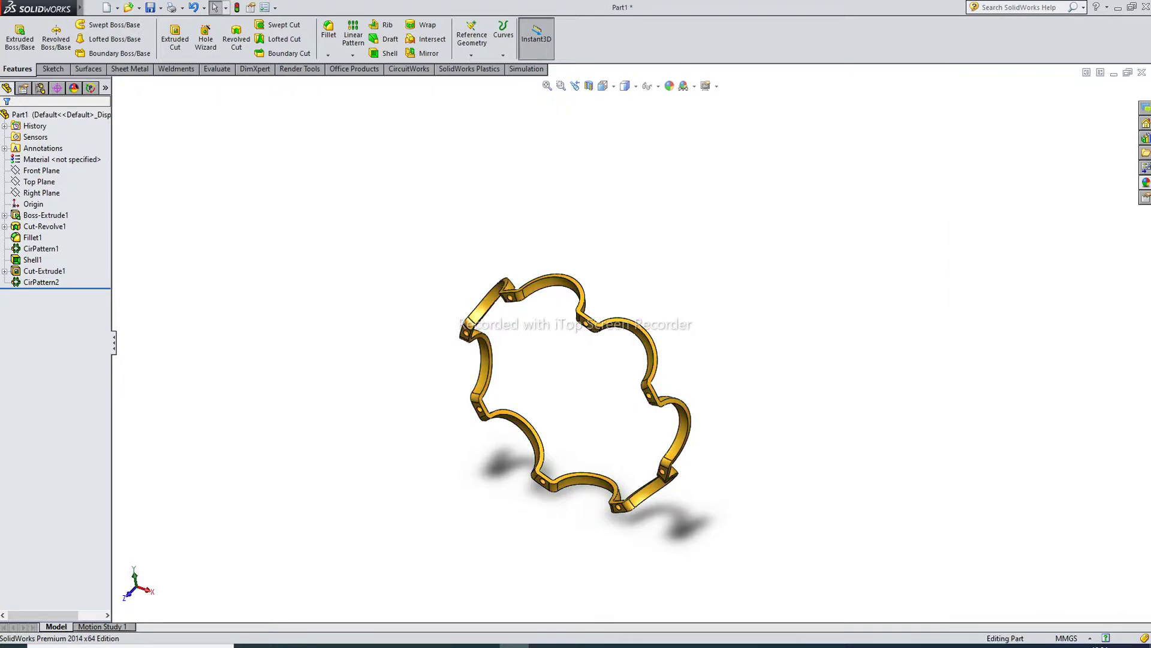
Step: Examine the finished ring's scalloped walls and holes from several angles
middle_drag(659, 389, 690, 396)
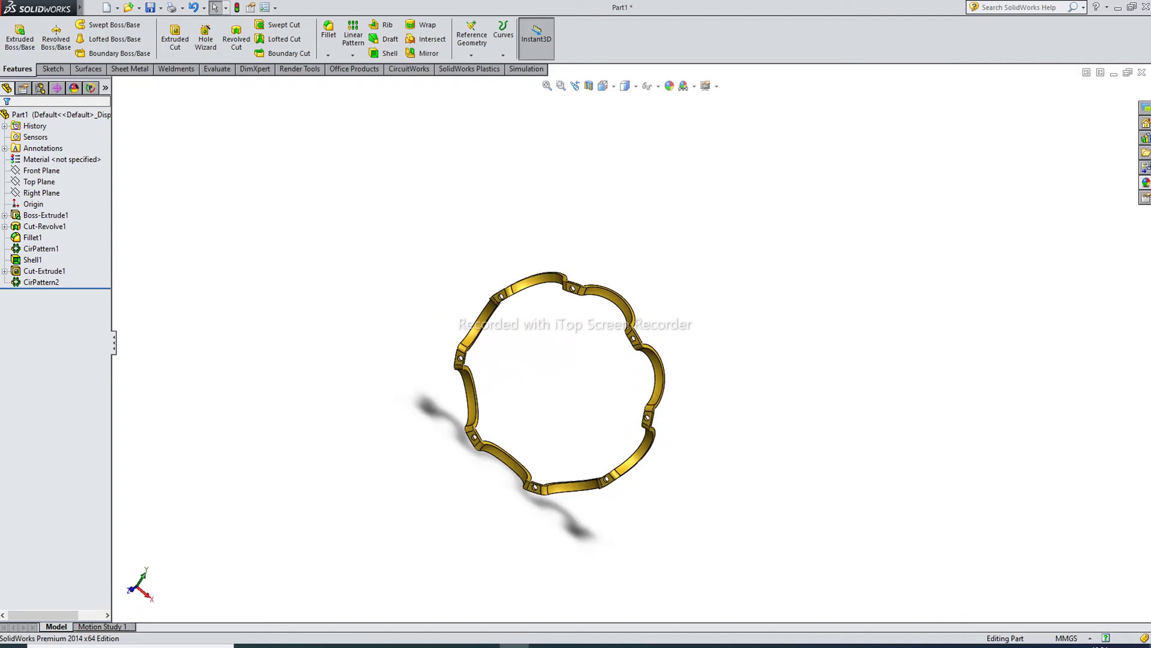
scroll(711, 435, down, 1)
middle_drag(711, 435, 723, 436)
scroll(452, 402, down, 2)
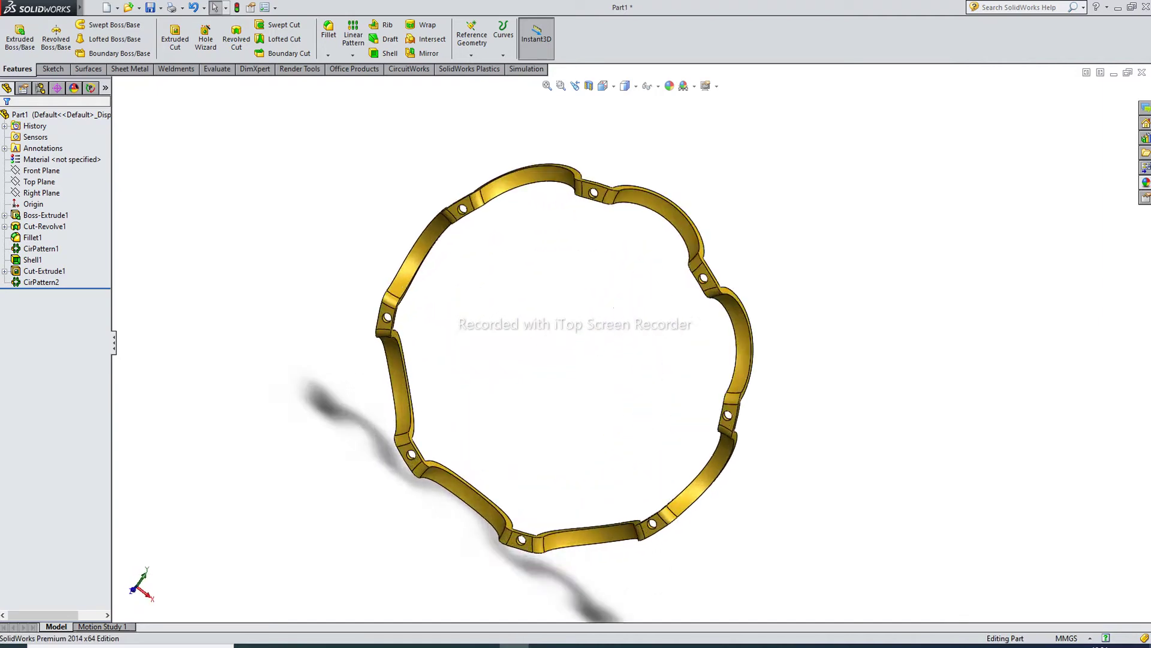
scroll(626, 342, up, 1)
middle_drag(626, 342, 636, 383)
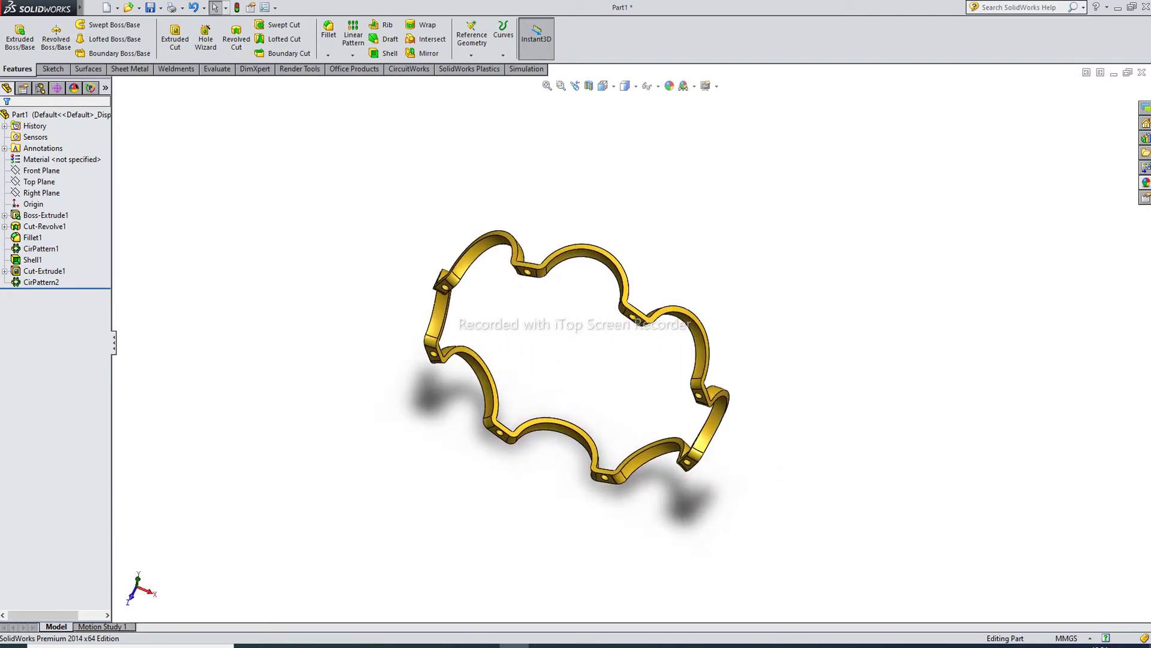
click(484, 645)
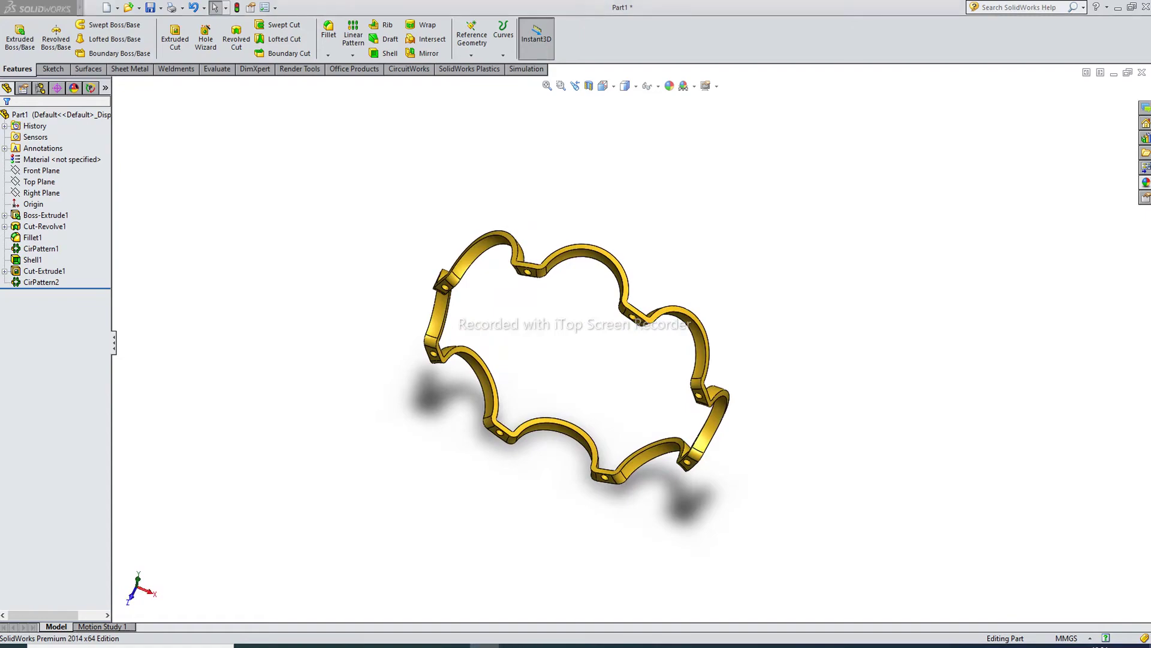